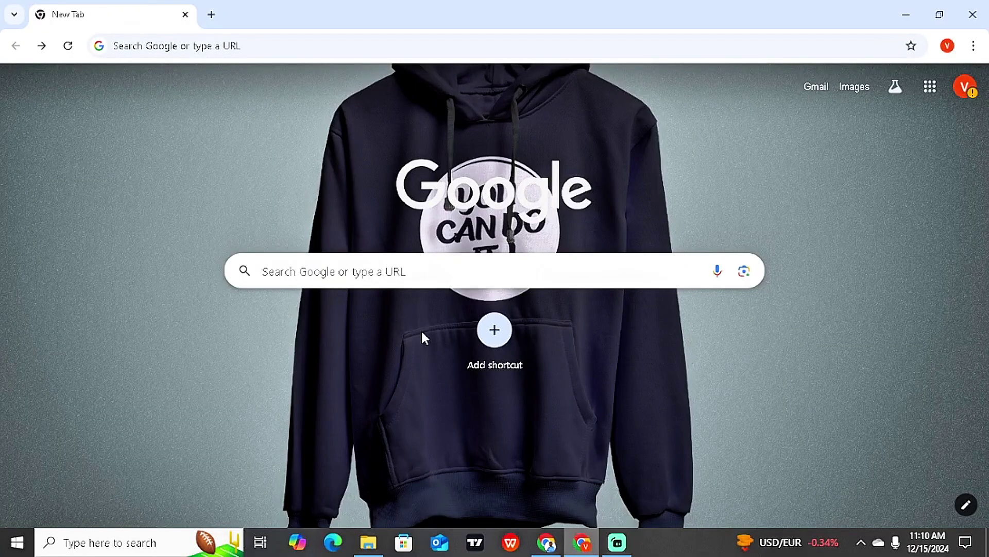
# Navigate Chrome to canva.com to load the signed-in Canva home page.
pyautogui.click(332, 43)
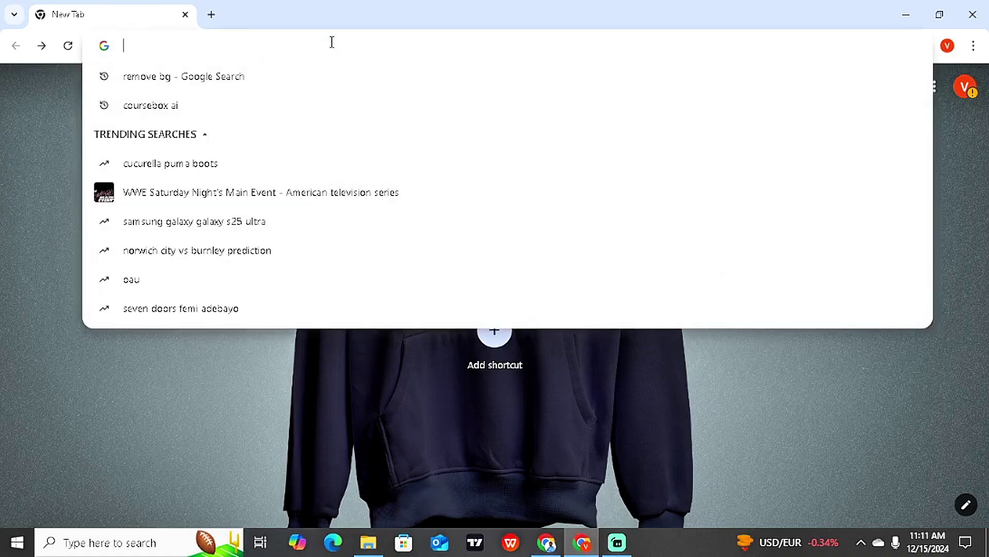
pyautogui.write('canva.com')
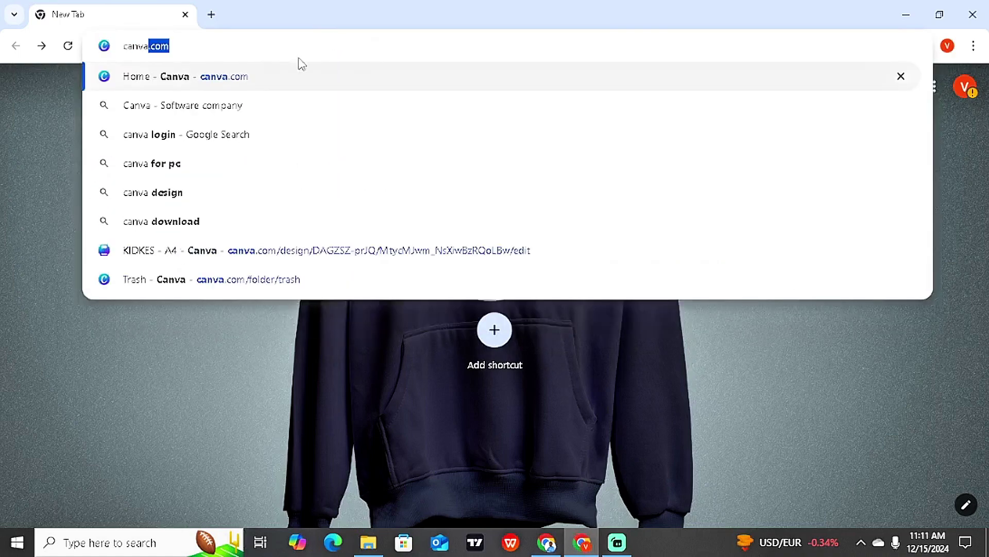
pyautogui.click(278, 76)
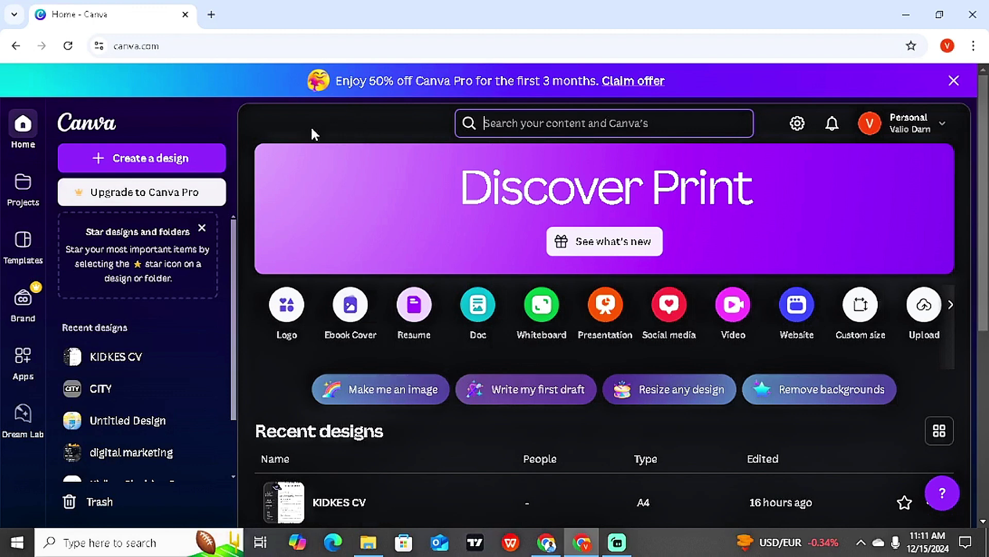
# Search 'landpage' and create a blank Landing Page Website design at 1366 × 768 px.
pyautogui.click(154, 167)
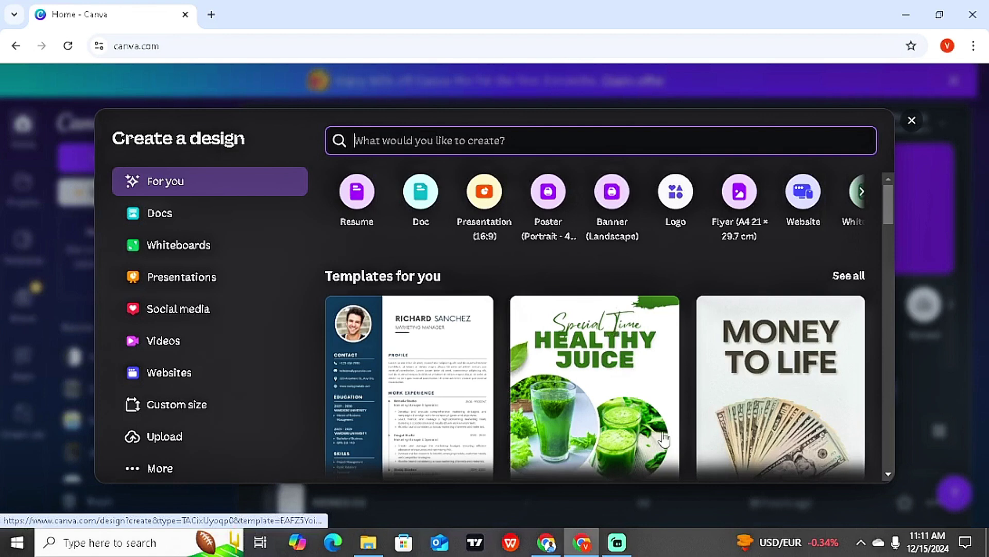
pyautogui.write('landpage')
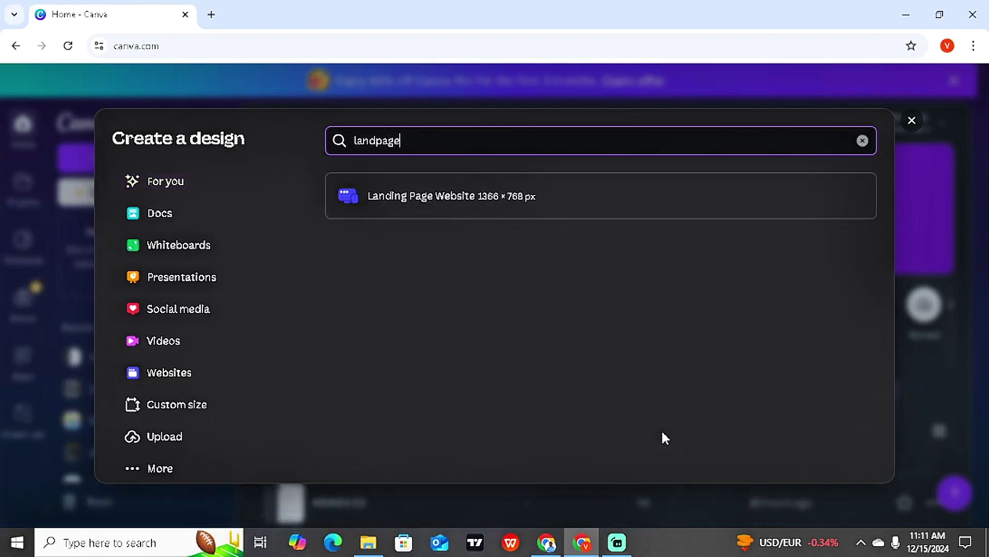
pyautogui.click(462, 208)
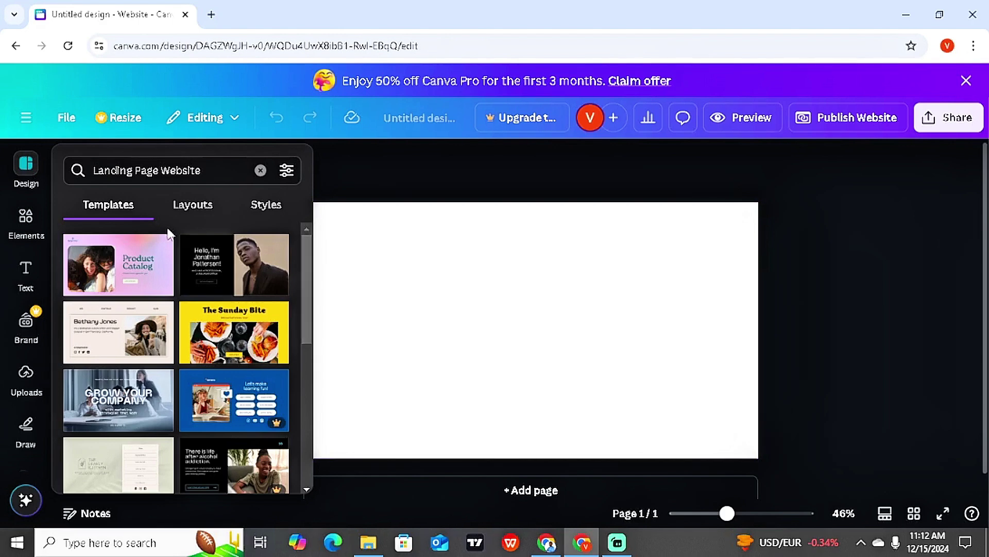
# Browse the Landing Page Website templates and open the GROW YOUR COMPANY template's details.
pyautogui.moveTo(303, 252); pyautogui.dragTo(308, 291)
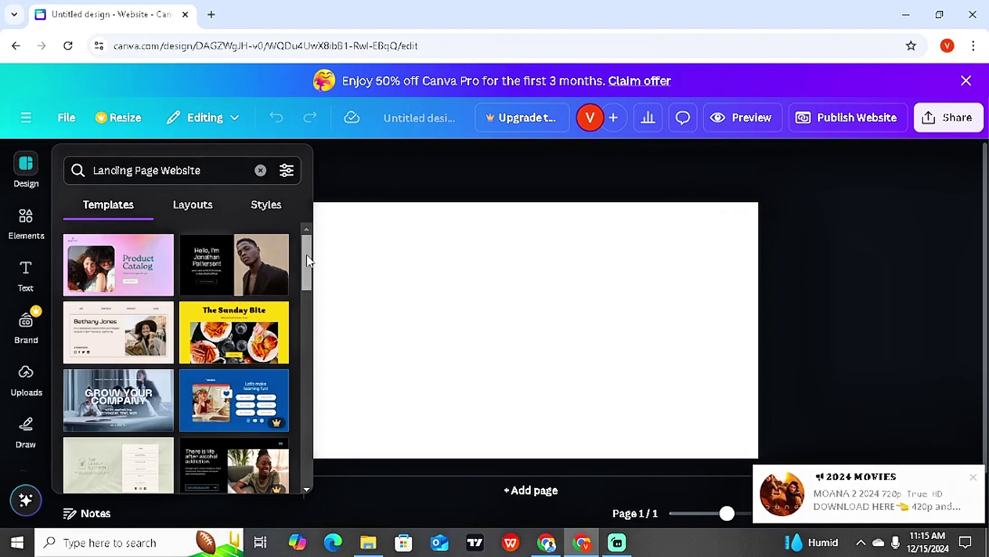
pyautogui.scroll(-3, 308, 260)
pyautogui.scroll(3, 310, 252)
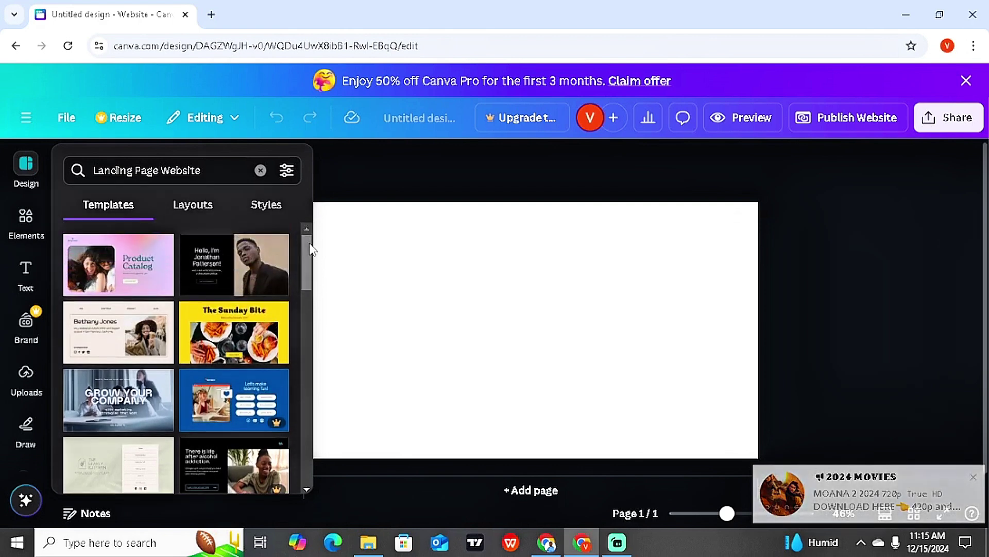
pyautogui.click(131, 401)
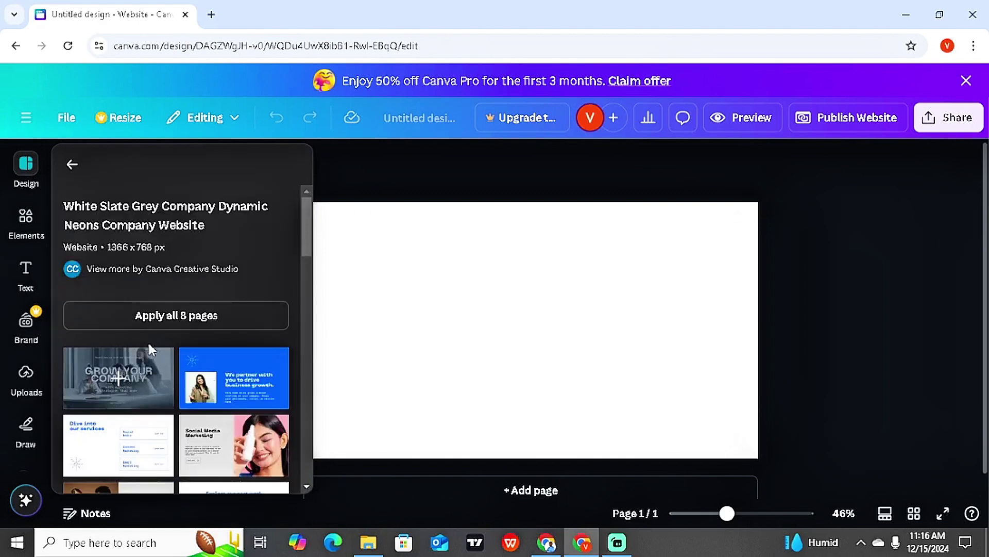
# Apply all 8 pages of the White Slate Grey Company Dynamic Neons Company Website template.
pyautogui.moveTo(305, 243)
pyautogui.mouseDown()
pyautogui.moveTo(307, 299)
pyautogui.moveTo(311, 246)
pyautogui.mouseUp()
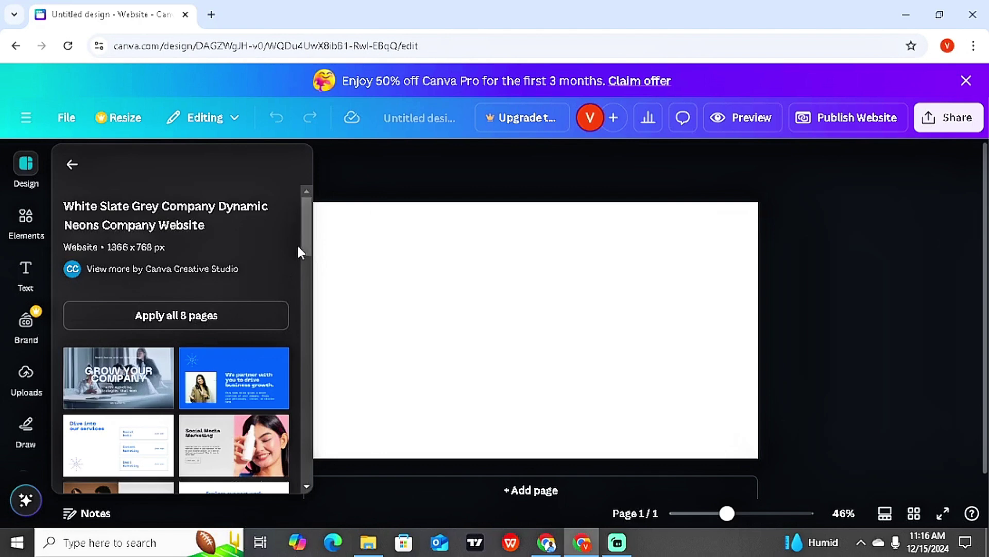
pyautogui.click(208, 318)
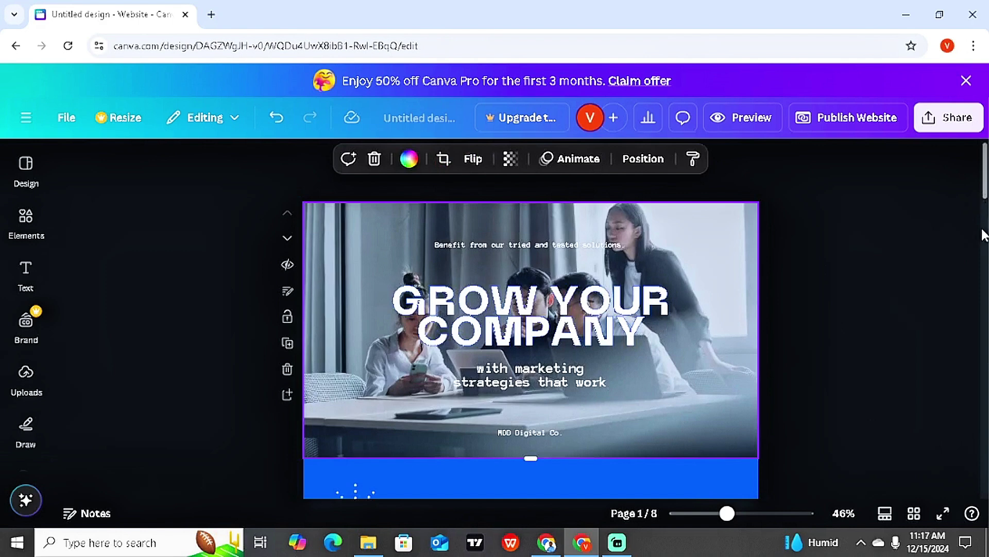
pyautogui.scroll(-5, 645, 426)
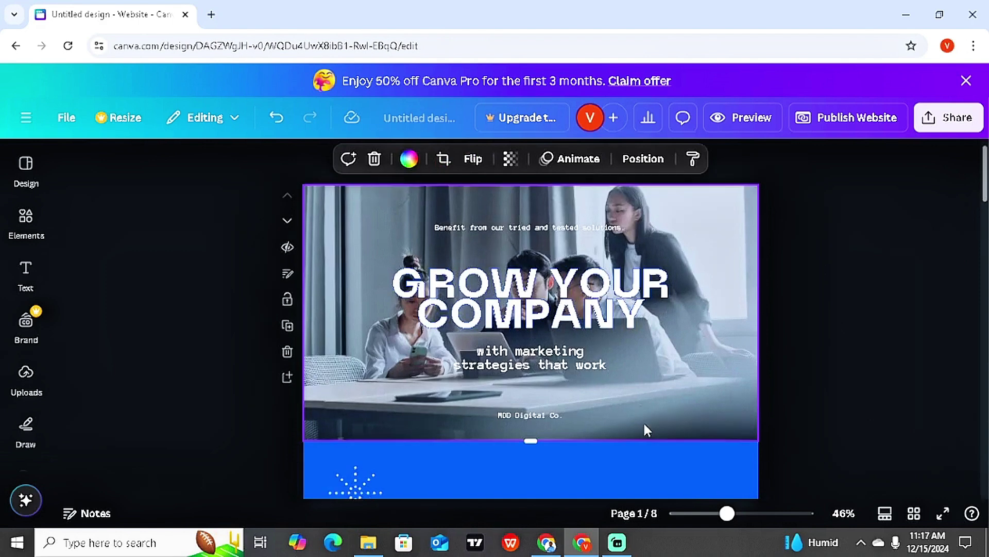
pyautogui.moveTo(984, 214); pyautogui.dragTo(985, 149)
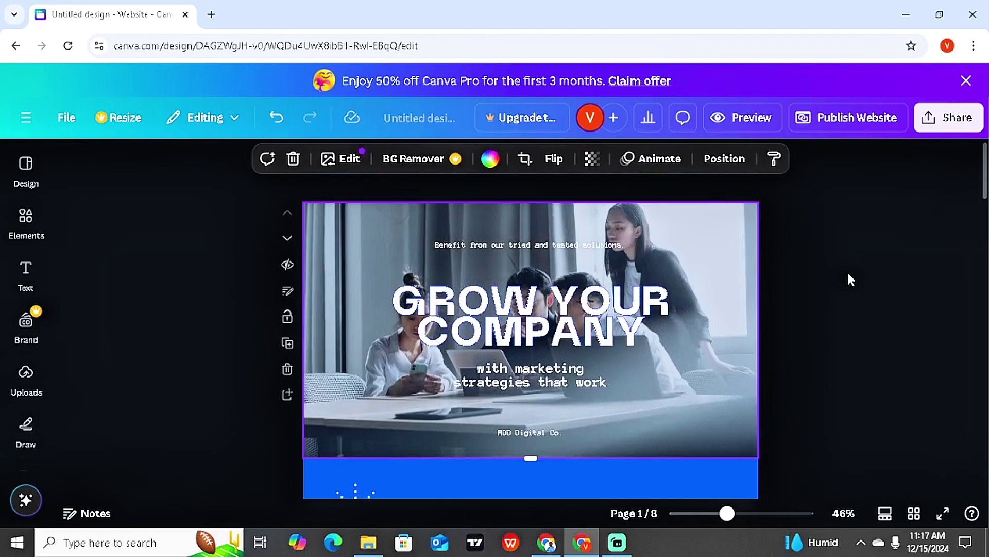
pyautogui.click(555, 550)
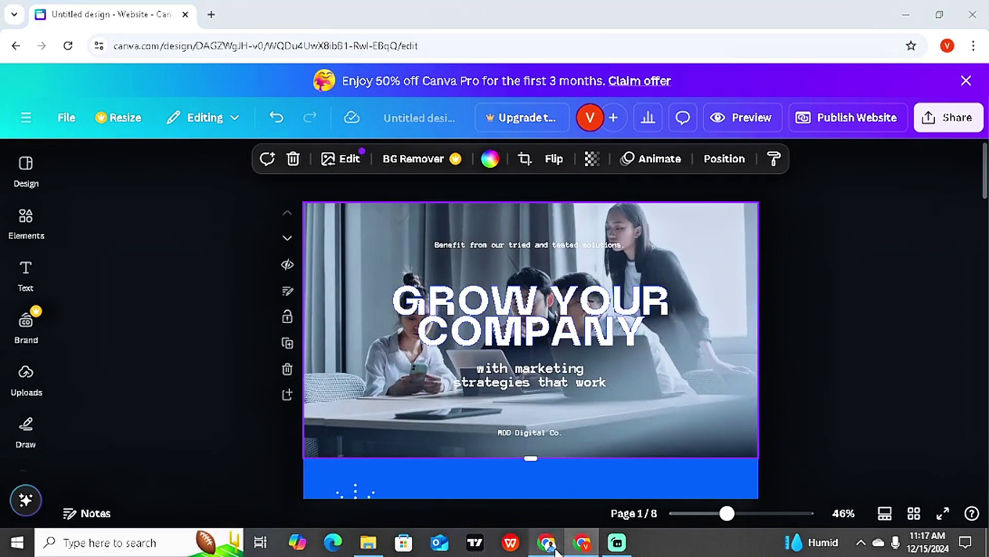
# Copy the Selar title 'CapCut Video Editing Mastery: The Ultimate Course for Mobile & PC', then return to Canva.
pyautogui.click(629, 10)
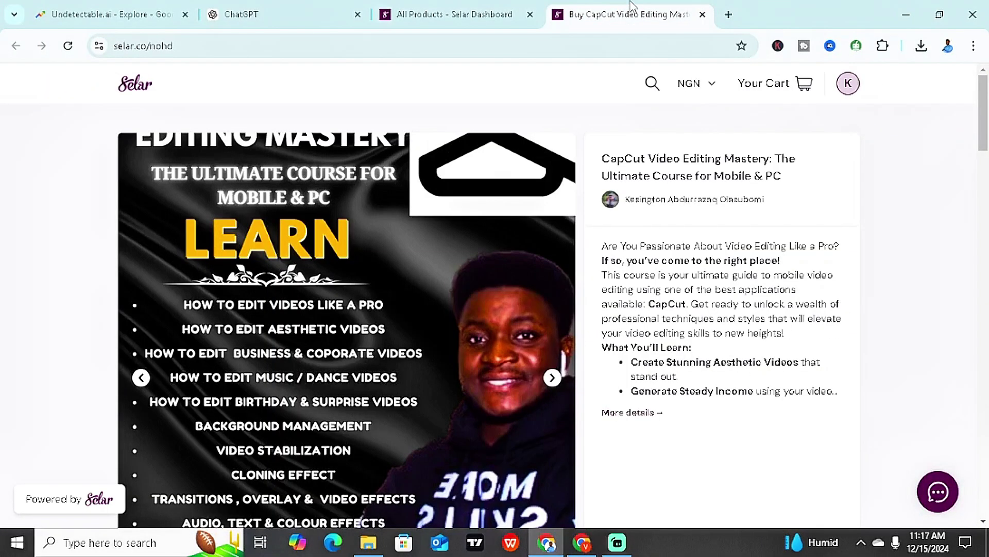
pyautogui.moveTo(984, 135); pyautogui.dragTo(987, 279)
pyautogui.moveTo(987, 263); pyautogui.dragTo(987, 108)
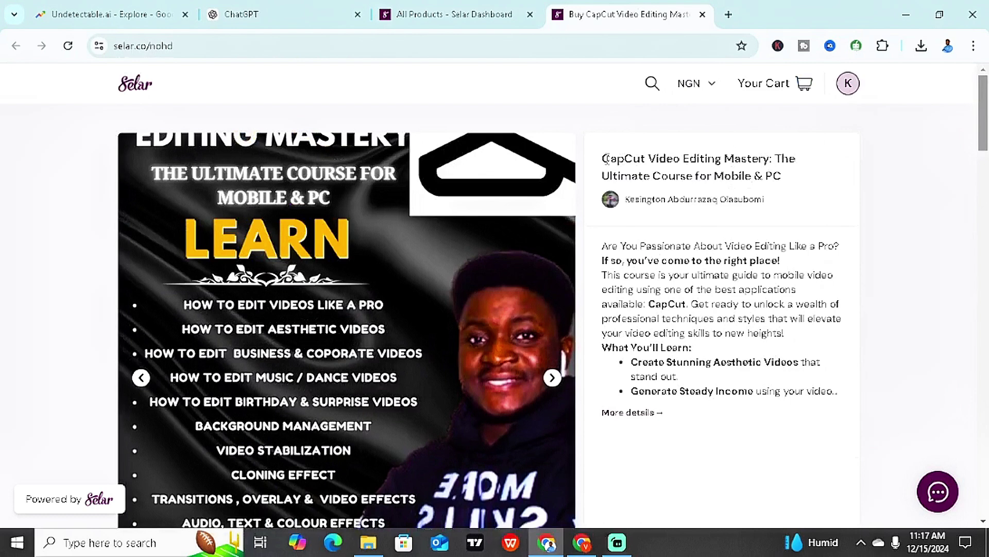
pyautogui.moveTo(603, 158); pyautogui.dragTo(786, 178)
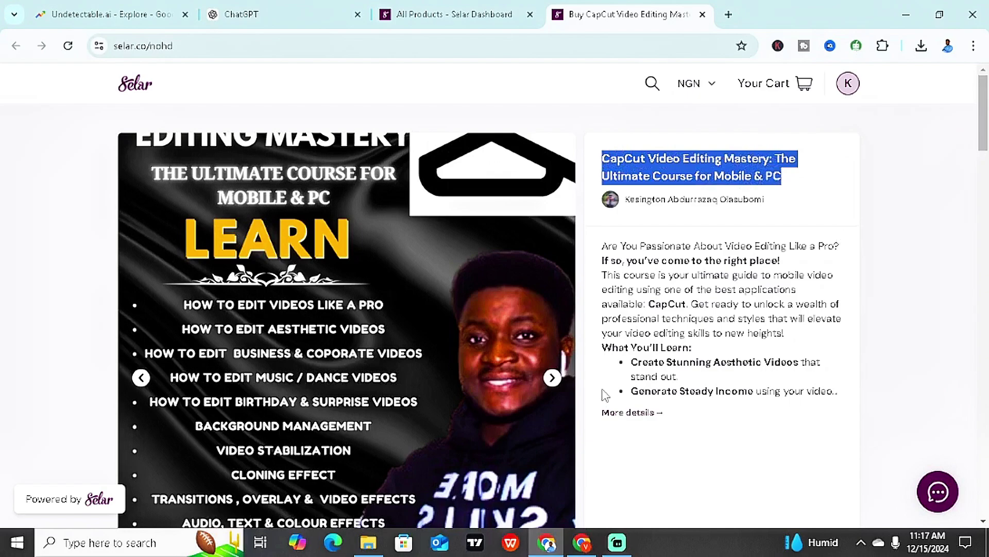
pyautogui.click(575, 551)
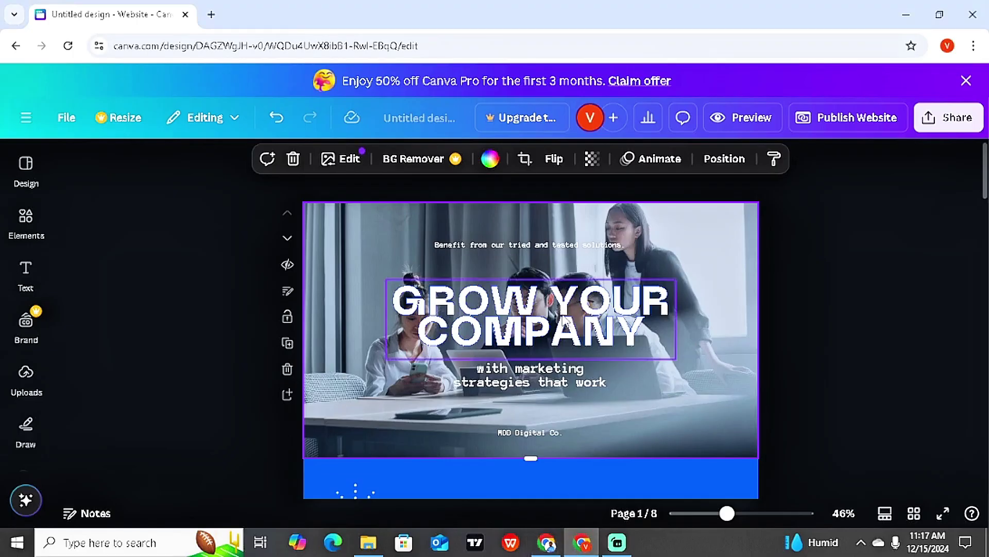
# Replace the GROW YOUR COMPANY headline with the copied CapCut course title and widen its box.
pyautogui.doubleClick(541, 304)
pyautogui.hotkey('ctrl', 'a')
pyautogui.write('EDITING MASTERY: THE ULTIMATE COURSE FOR MOBILE & PC')
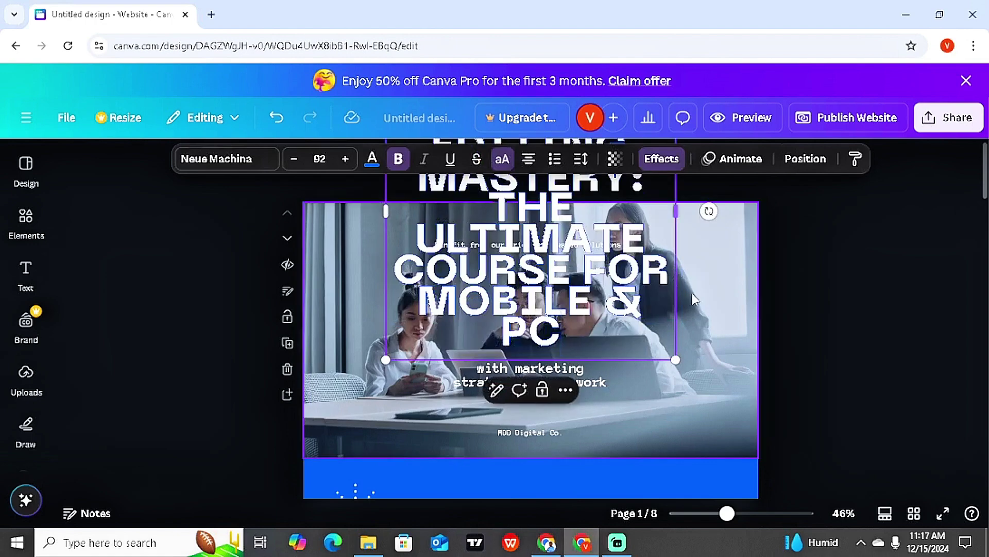
pyautogui.moveTo(694, 212); pyautogui.dragTo(816, 232)
pyautogui.click(856, 347)
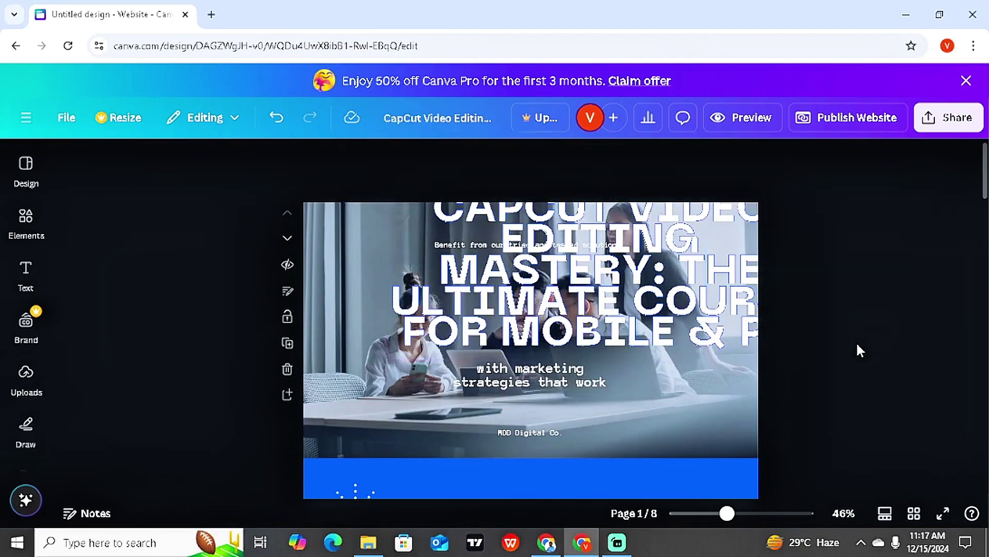
# Move the headline onto the hero, enlarge it to size 62.7 and center it horizontally.
pyautogui.moveTo(797, 189); pyautogui.dragTo(577, 292)
pyautogui.moveTo(577, 339); pyautogui.dragTo(637, 338)
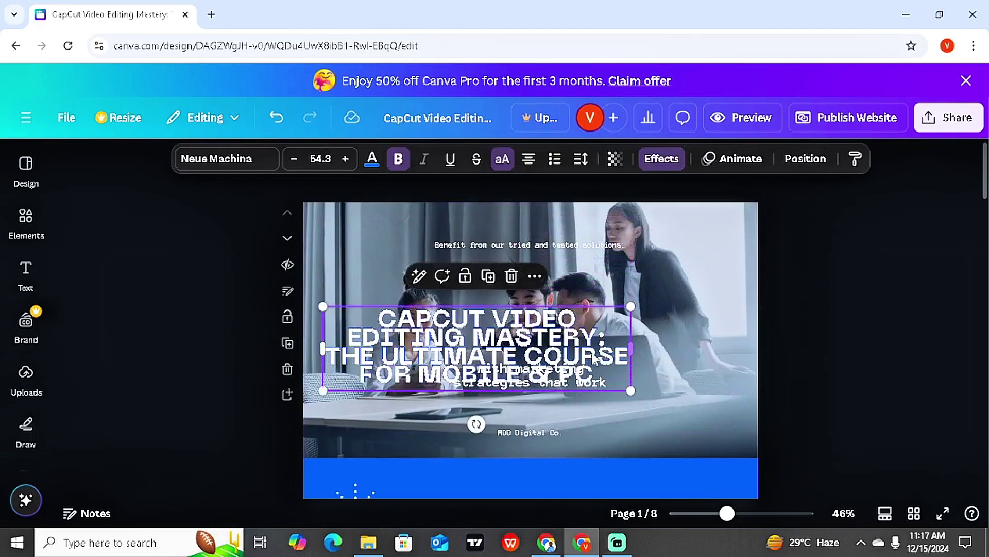
pyautogui.moveTo(574, 341); pyautogui.dragTo(623, 316)
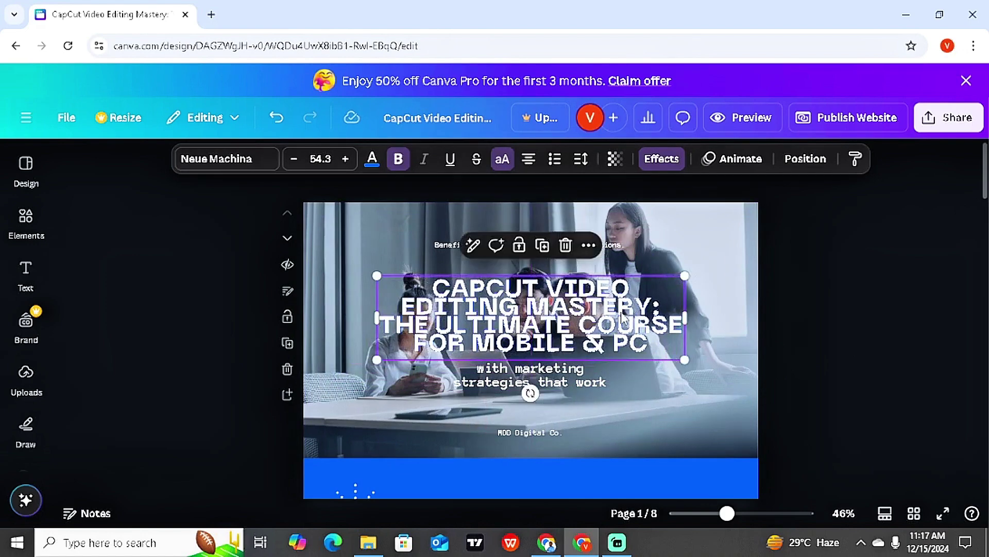
pyautogui.click(737, 356)
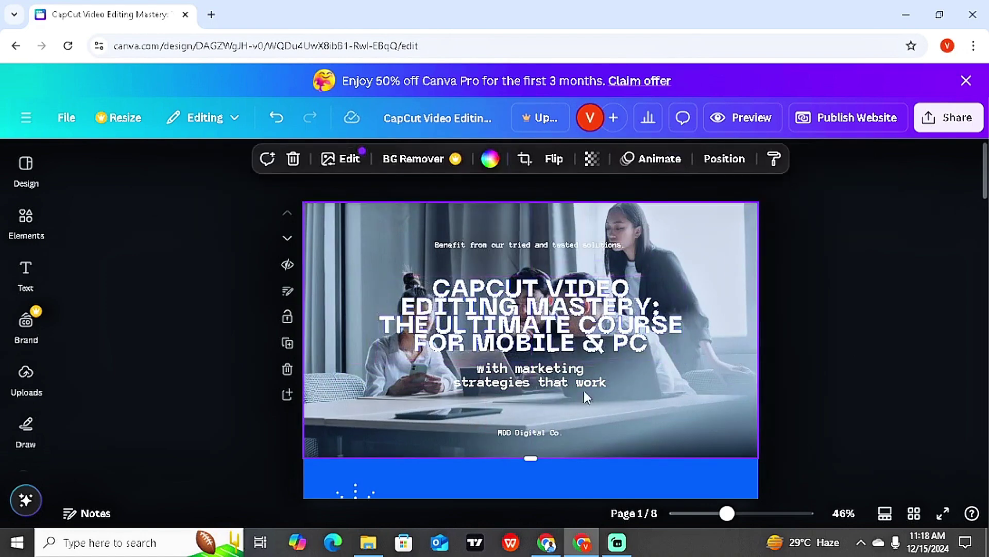
pyautogui.click(576, 375)
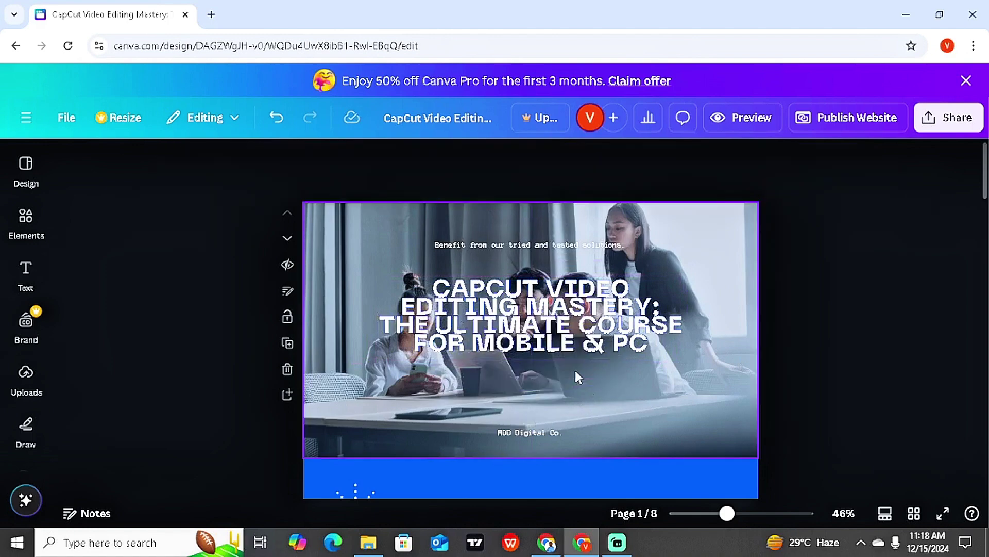
pyautogui.click(570, 340)
pyautogui.moveTo(570, 340); pyautogui.dragTo(570, 353)
pyautogui.moveTo(683, 378); pyautogui.dragTo(733, 394)
pyautogui.moveTo(655, 354); pyautogui.dragTo(628, 349)
# Select the office-meeting background photo behind the headline and delete it.
pyautogui.click(859, 332)
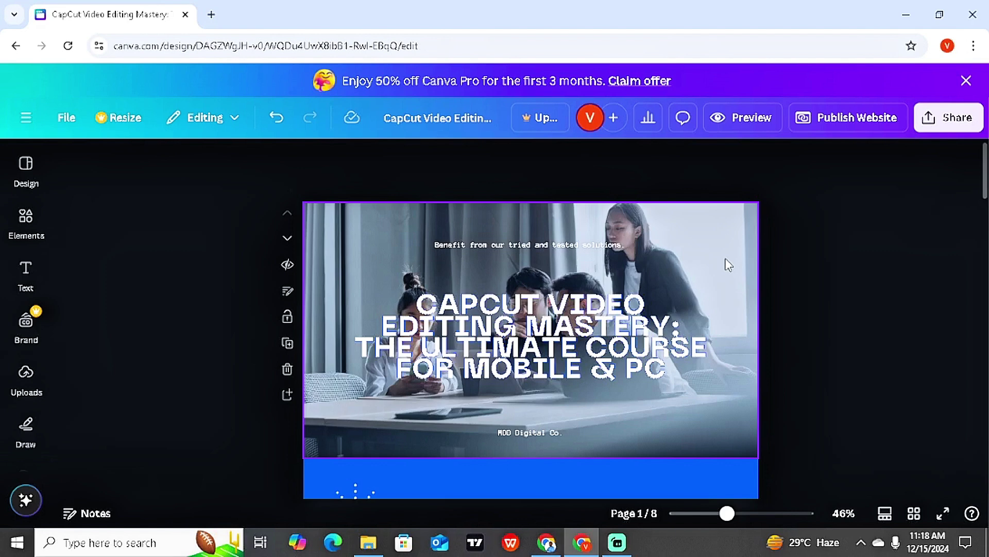
pyautogui.click(698, 252)
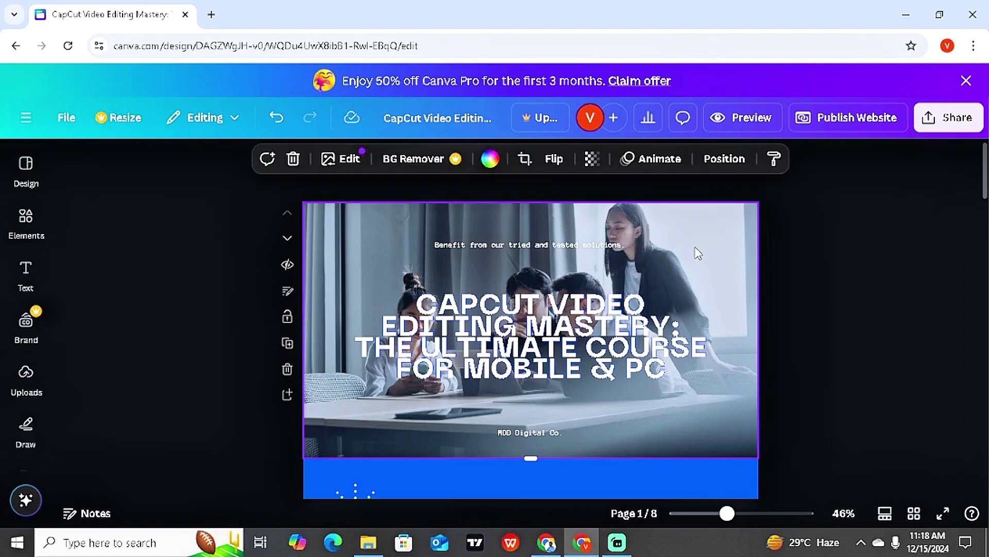
pyautogui.press('Delete')
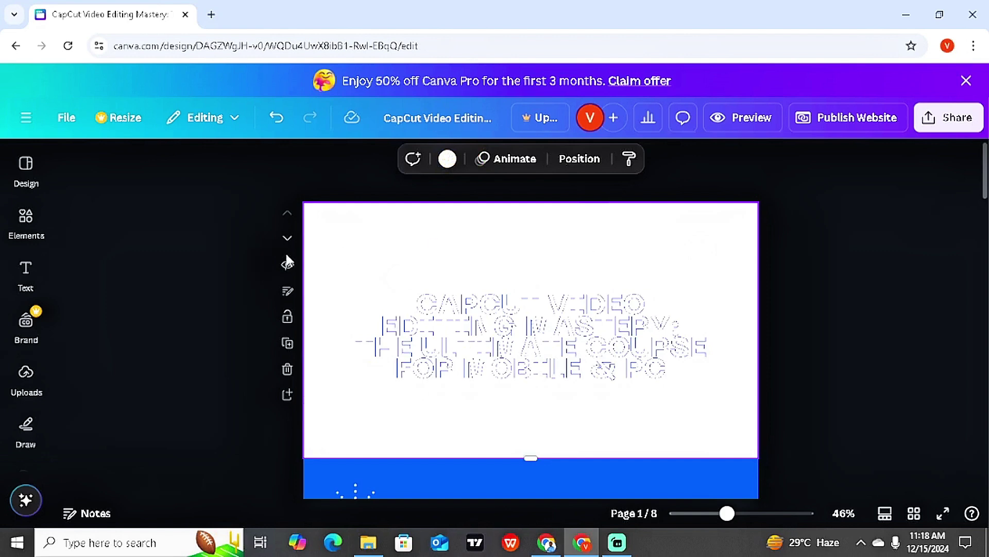
# Search Elements for 'video editing' and filter the results to Photos.
pyautogui.click(26, 220)
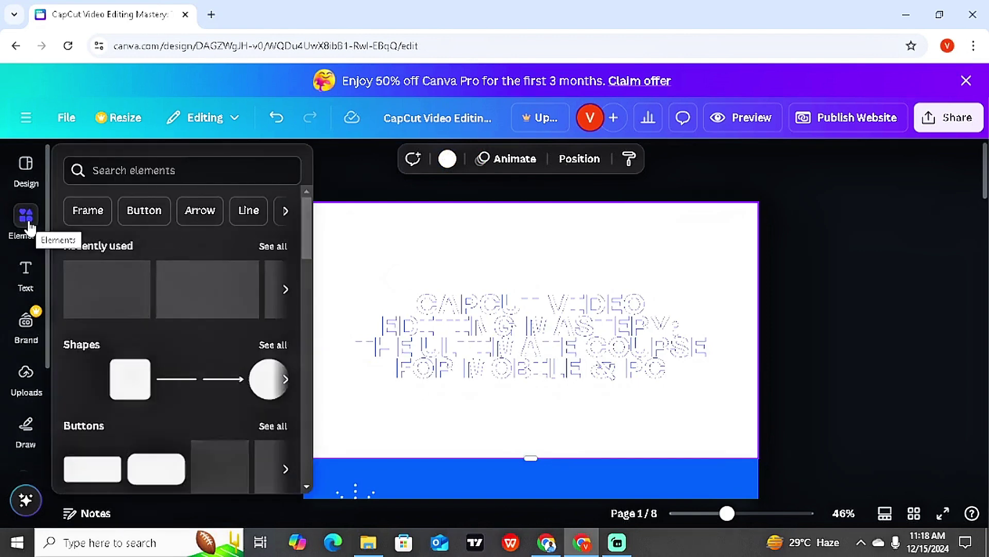
pyautogui.click(142, 169)
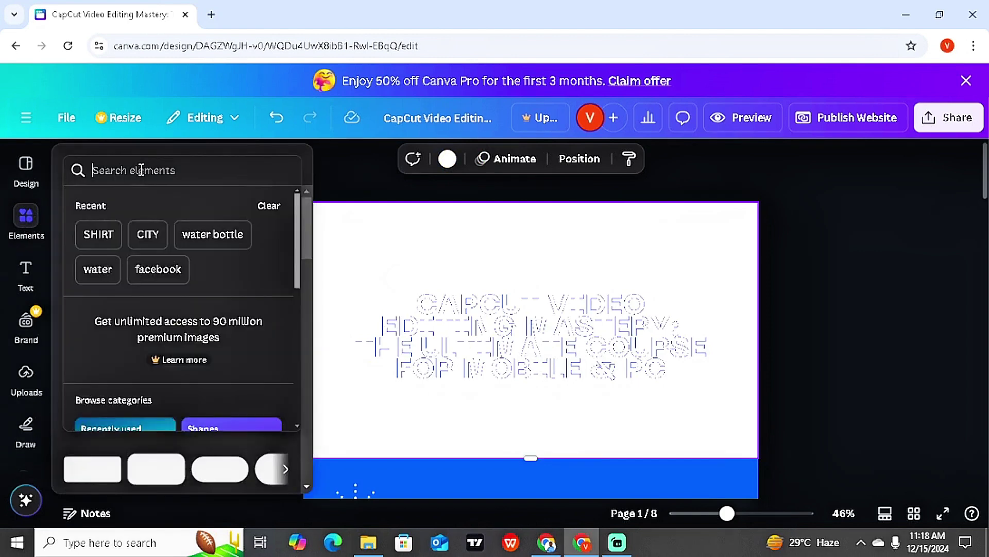
pyautogui.write('video ')
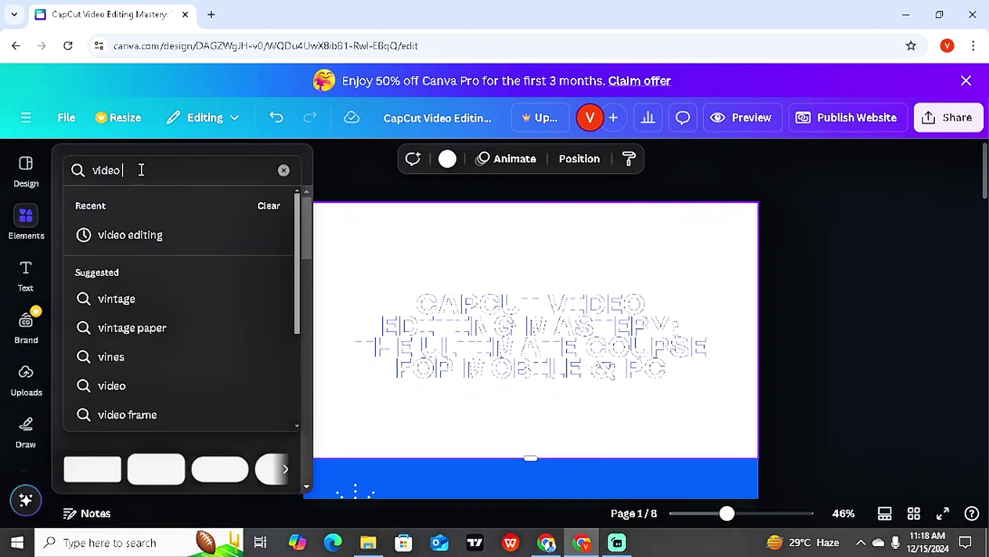
pyautogui.write('editing')
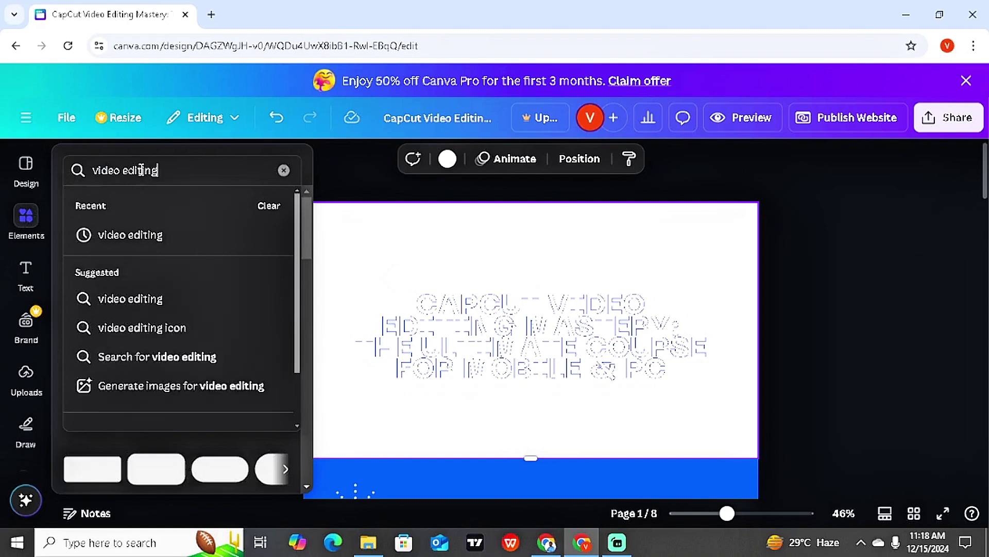
pyautogui.press('Return')
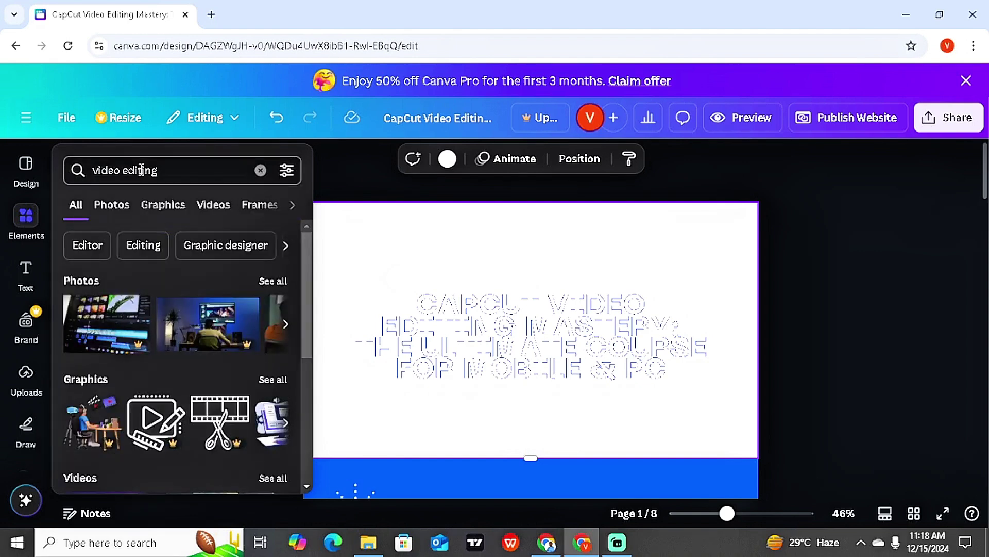
pyautogui.click(125, 209)
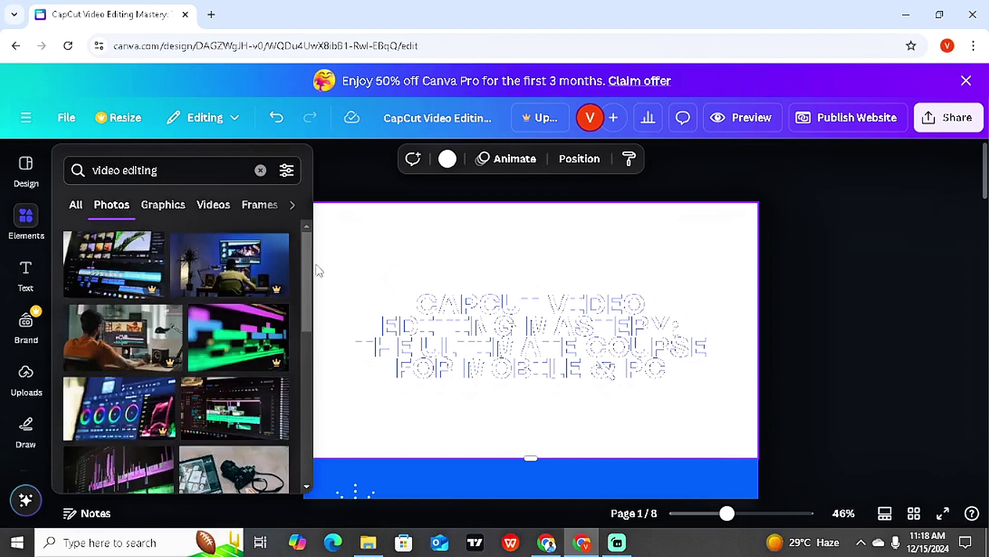
# Add the laptop-and-camera photo and place it at the page's top-left corner.
pyautogui.moveTo(309, 268); pyautogui.dragTo(305, 325)
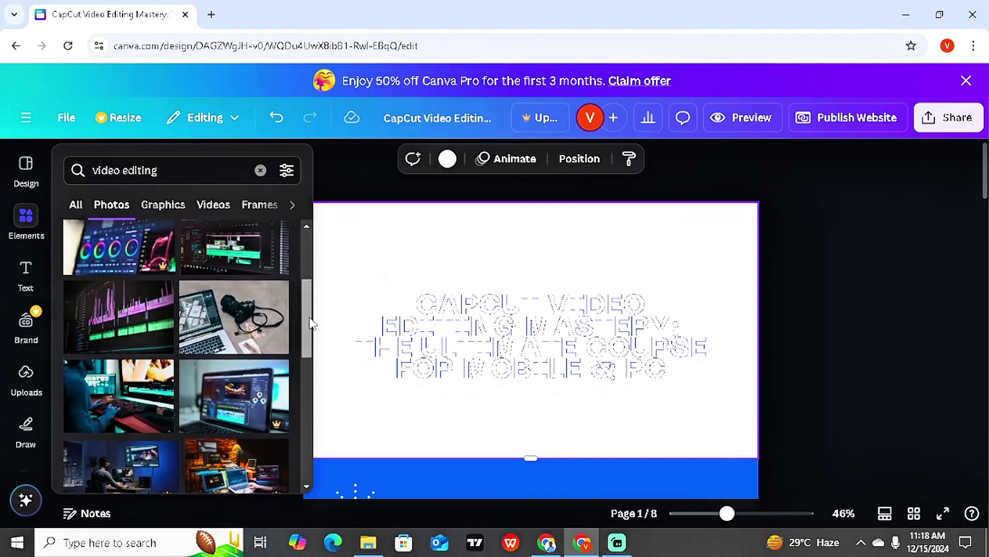
pyautogui.click(234, 326)
pyautogui.click(401, 264)
pyautogui.moveTo(401, 264); pyautogui.dragTo(329, 242)
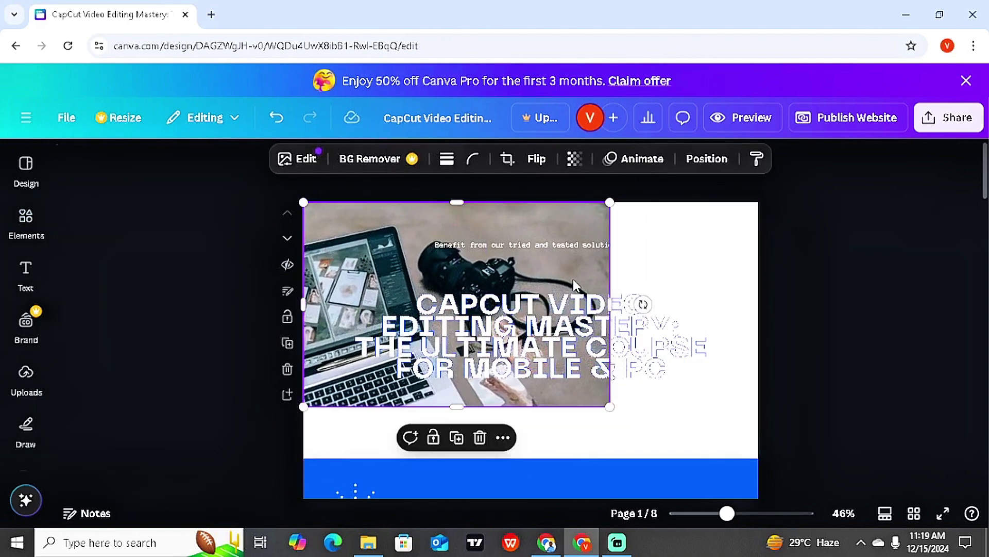
# Stretch the laptop-and-camera photo to the full page width and down to fill the hero.
pyautogui.moveTo(610, 300); pyautogui.dragTo(755, 312)
pyautogui.moveTo(531, 406); pyautogui.dragTo(536, 456)
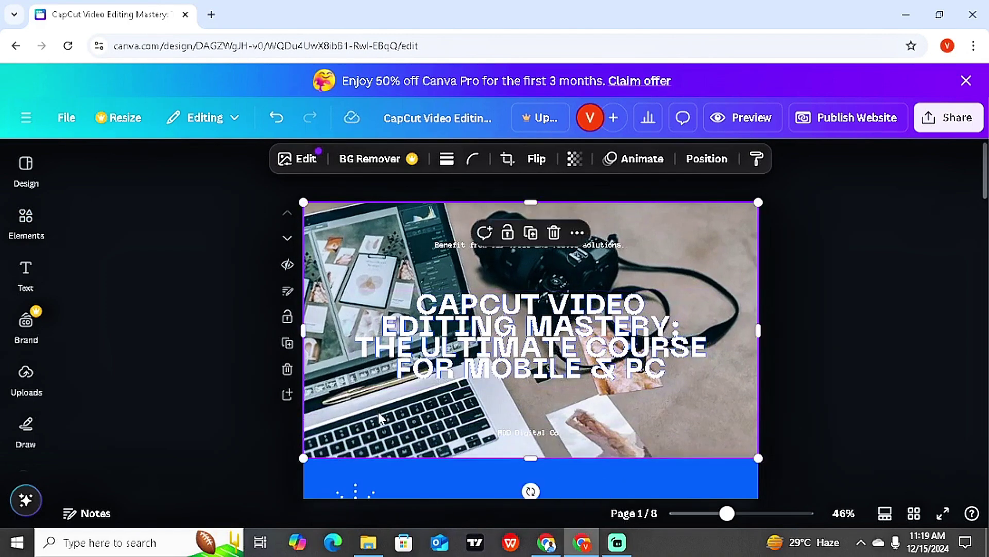
pyautogui.click(884, 348)
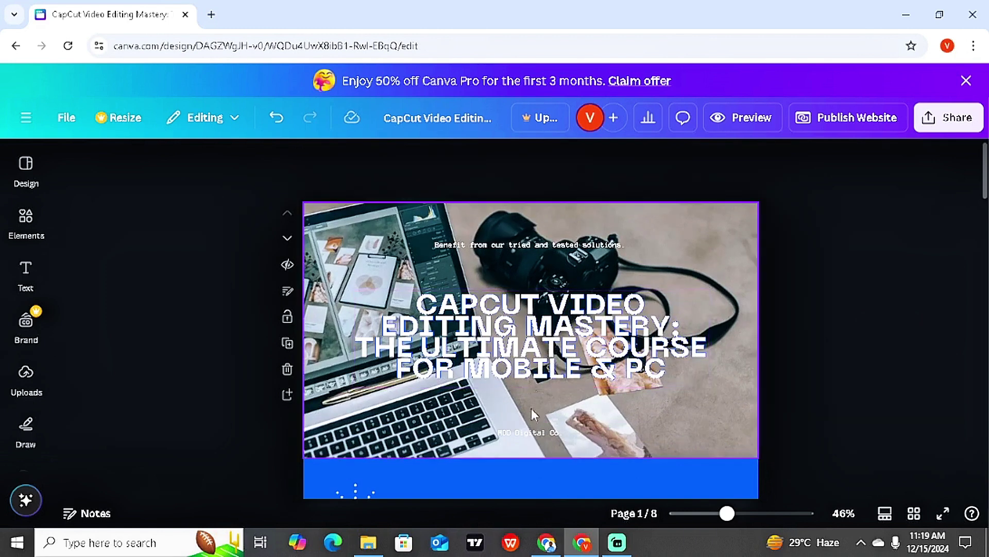
# Delete the MDD Digital Co. text from the hero.
pyautogui.click(530, 431)
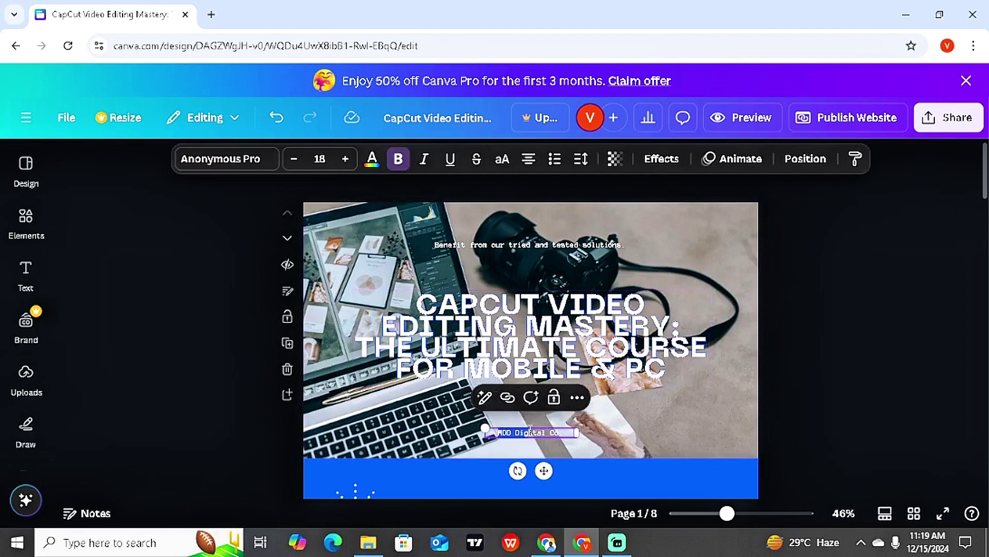
pyautogui.doubleClick(531, 431)
pyautogui.press('BackSpace')
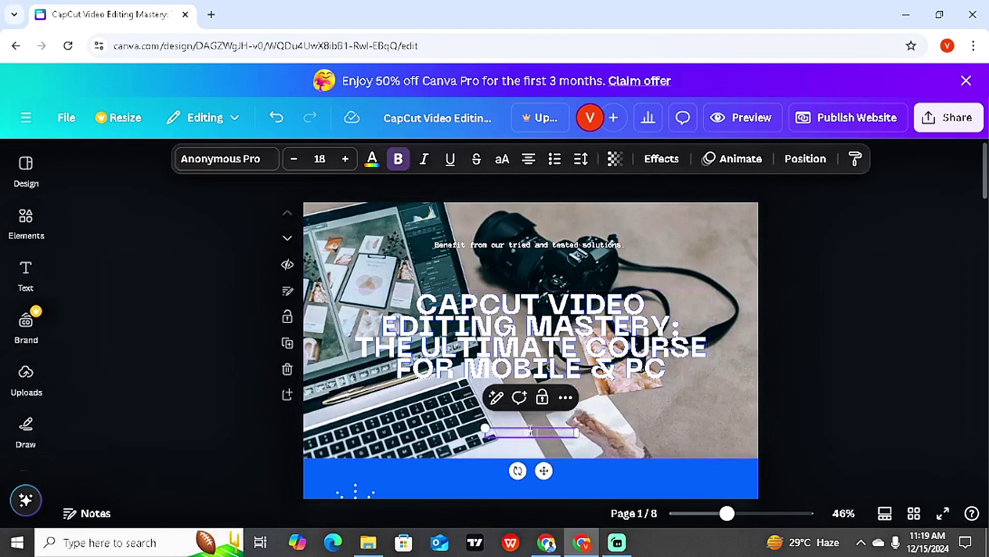
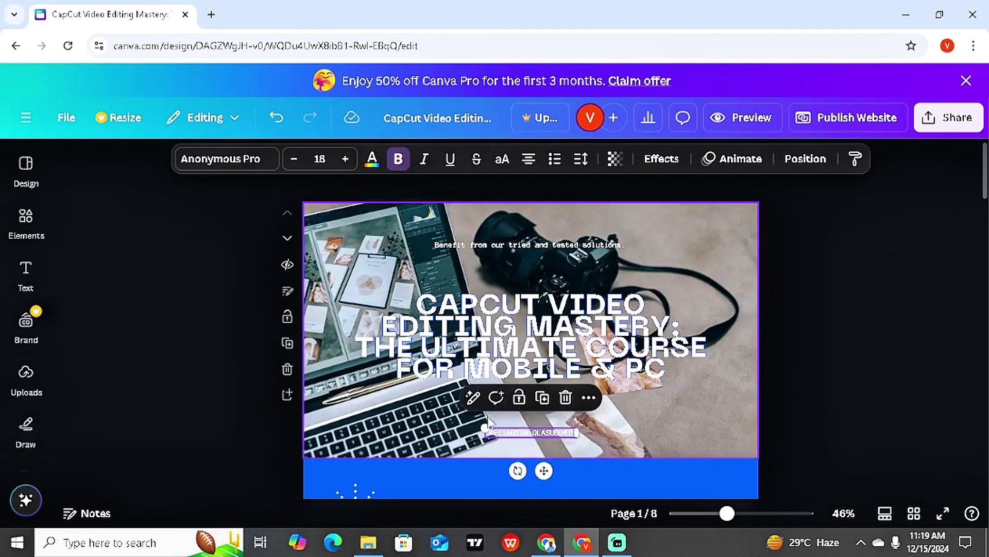
# Enlarge and centre the author's name, delete the tagline above the title, then scroll to page 2.
pyautogui.moveTo(485, 428); pyautogui.dragTo(431, 421)
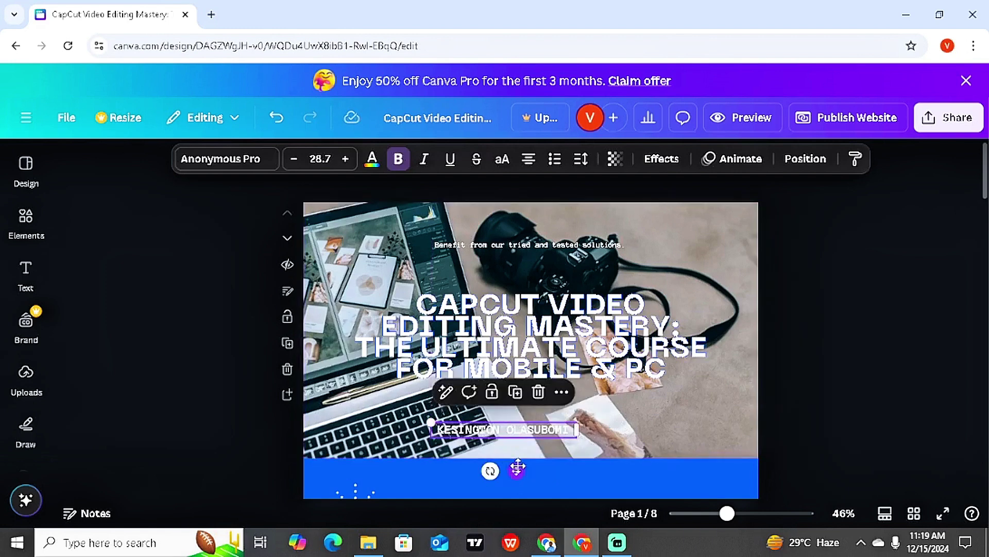
pyautogui.moveTo(517, 471); pyautogui.dragTo(544, 473)
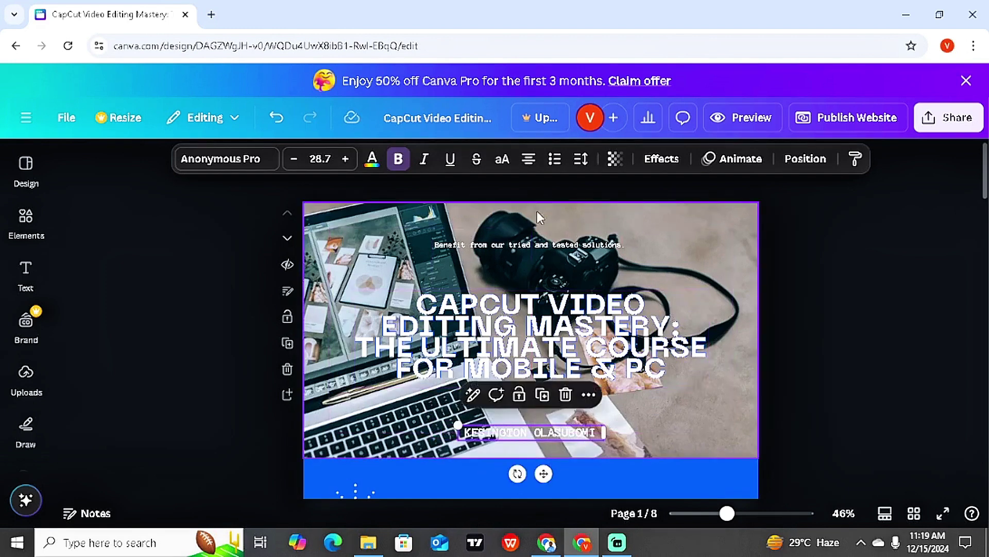
pyautogui.click(546, 247)
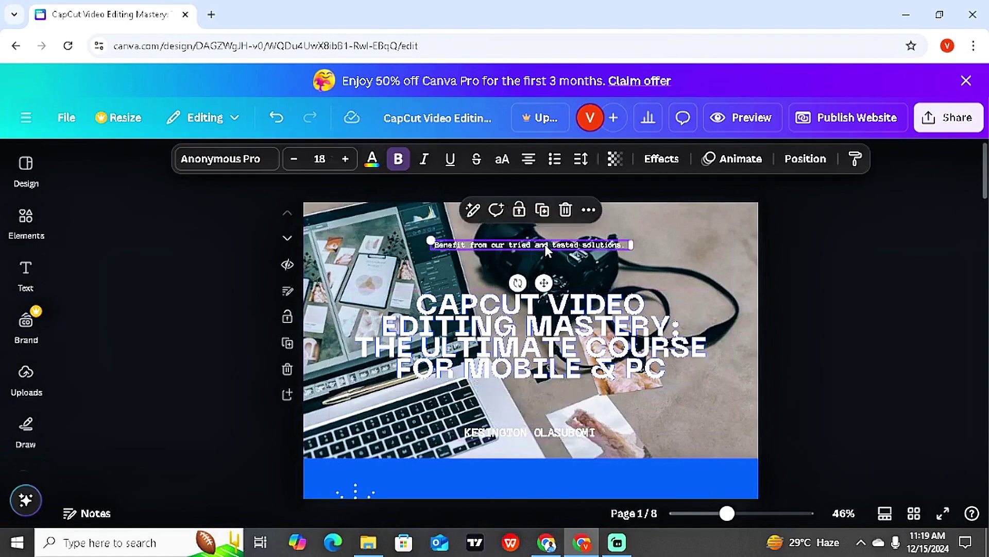
pyautogui.press('Delete')
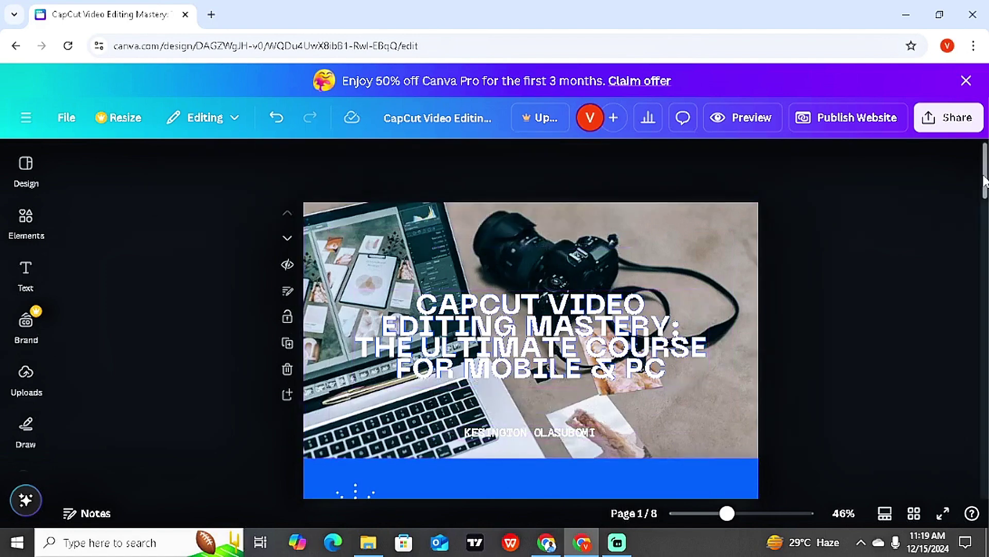
pyautogui.moveTo(984, 181); pyautogui.dragTo(985, 238)
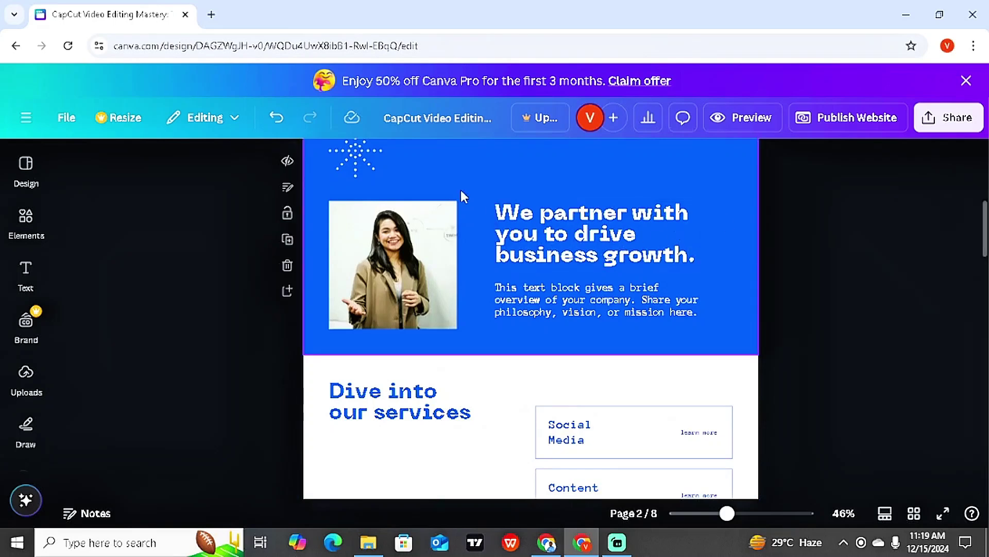
pyautogui.moveTo(549, 549)
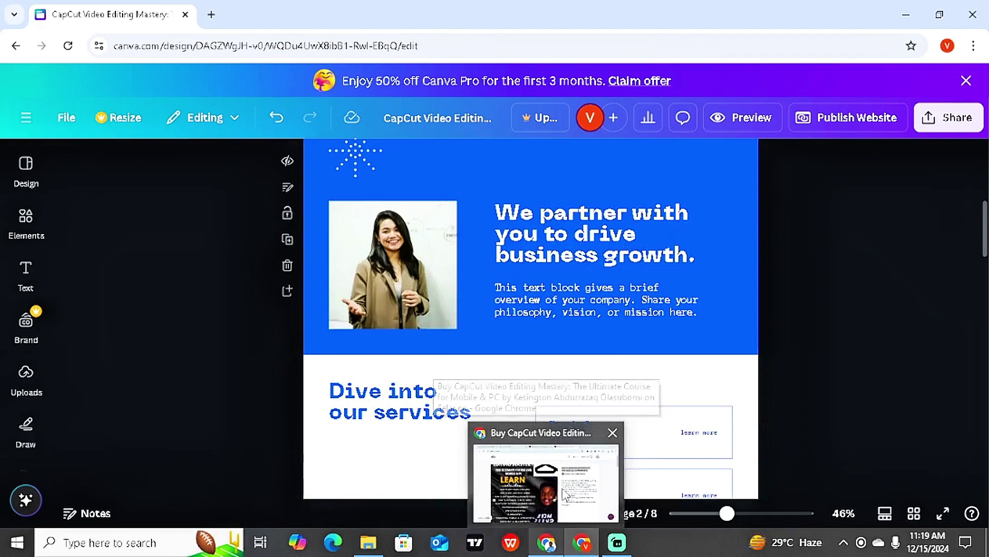
pyautogui.click(549, 474)
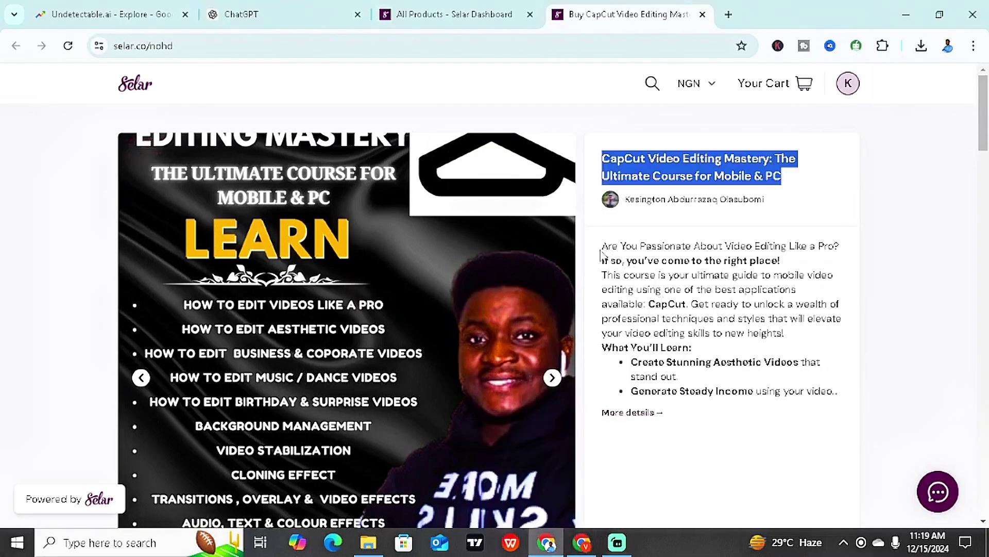
pyautogui.moveTo(602, 246); pyautogui.dragTo(654, 245)
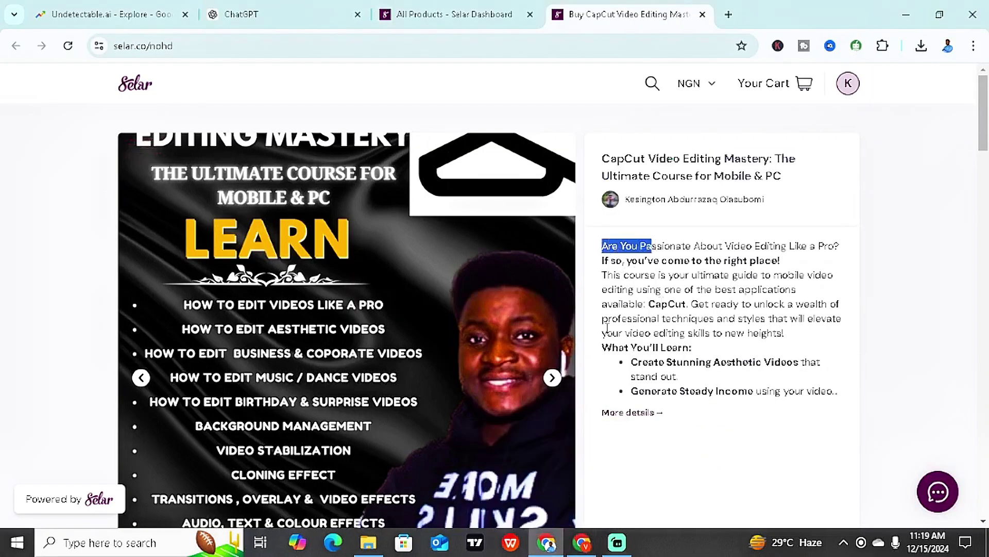
pyautogui.click(579, 543)
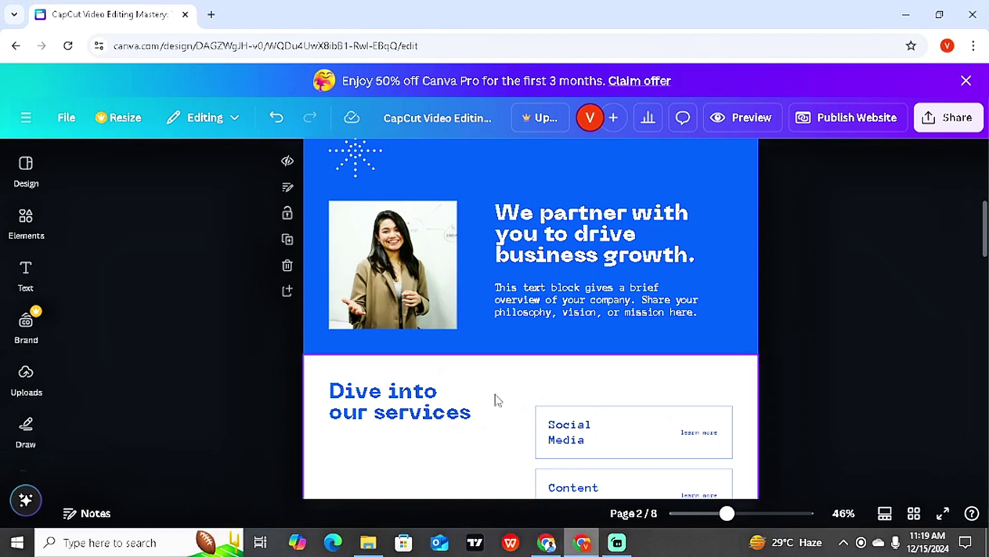
# Open ChatGPT in a new browser tab and pass the human verification check.
pyautogui.click(216, 22)
pyautogui.write('chat.openai.com')
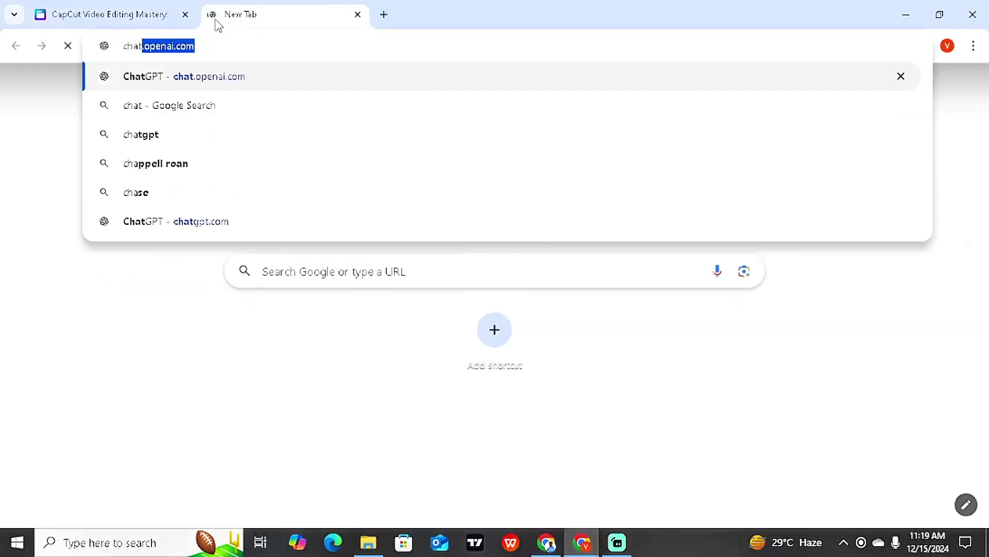
pyautogui.press('Return')
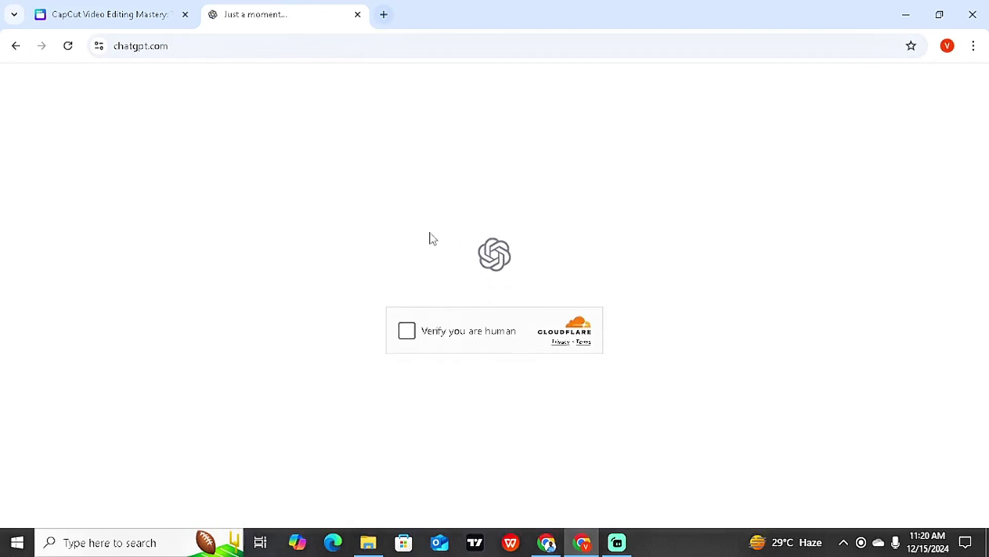
pyautogui.click(408, 332)
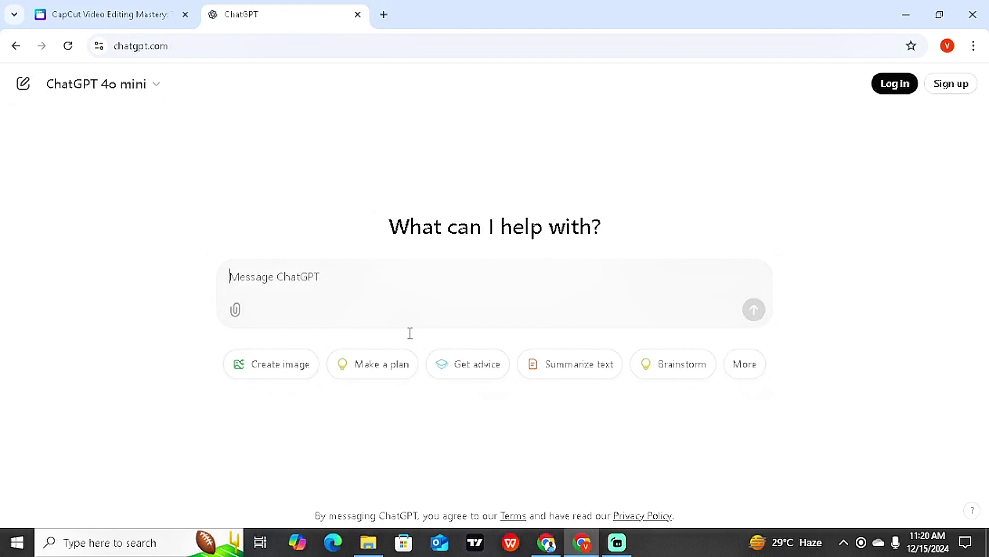
# Ask ChatGPT for a brief about the Video editing Course on CapCut and select its reply.
pyautogui.write('Give me a brief about')
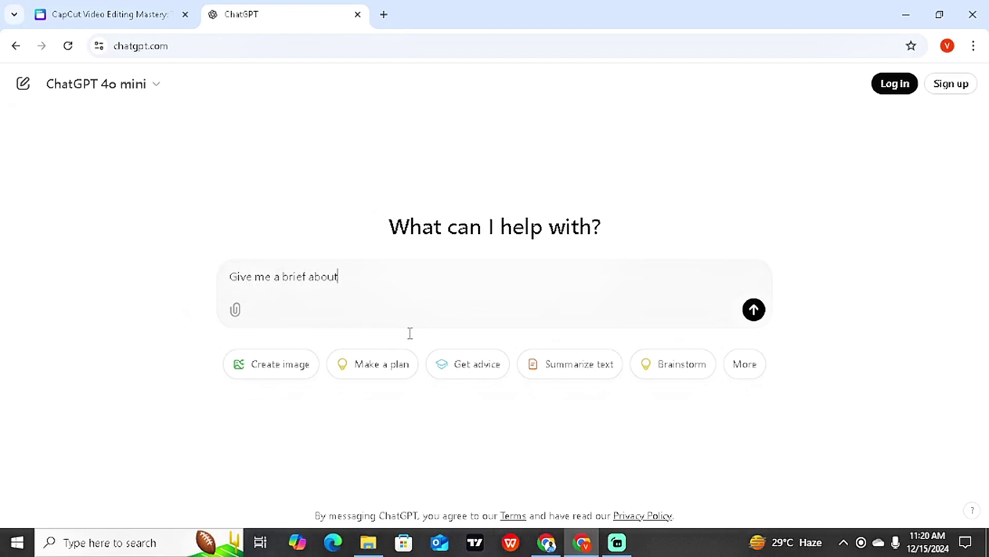
pyautogui.write(' my')
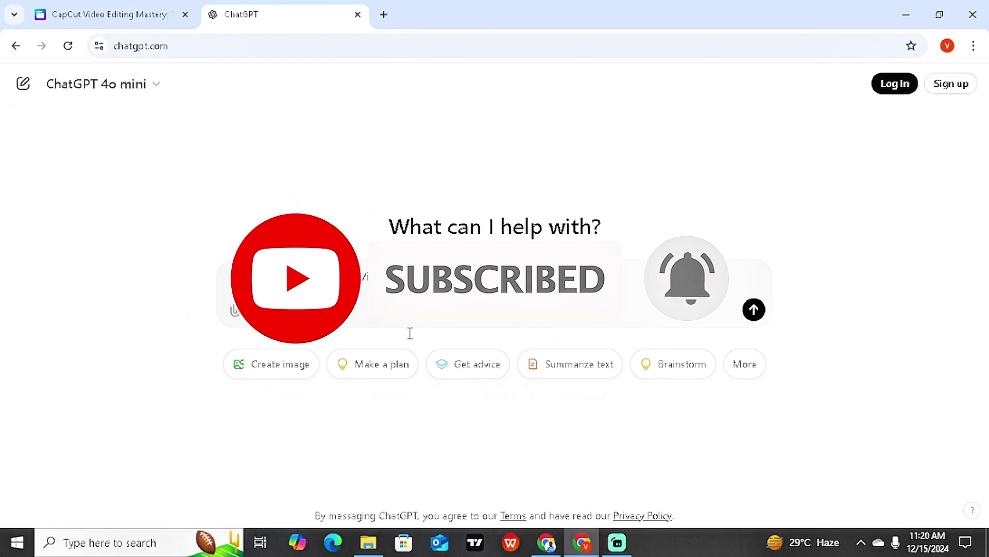
pyautogui.write('Video editing Course on Capcut very brief')
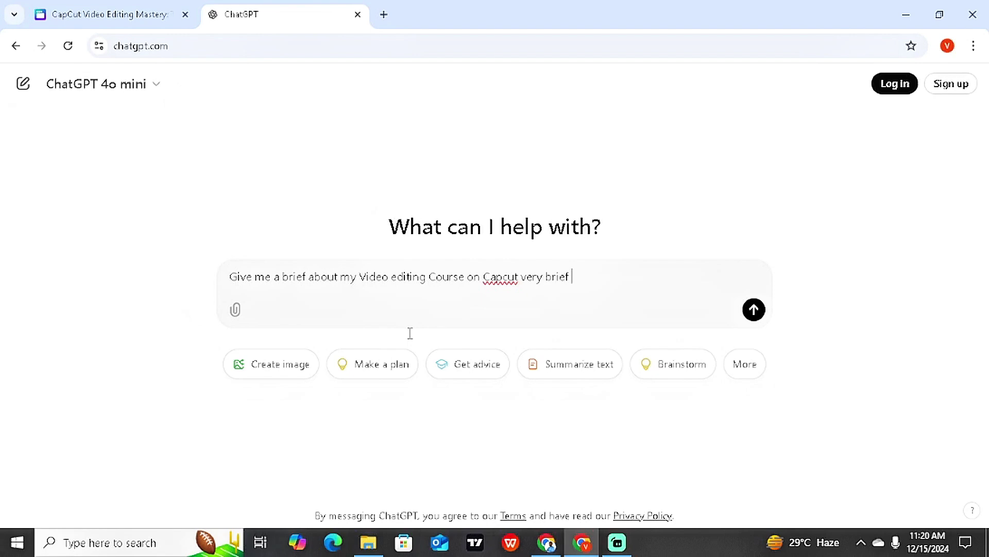
pyautogui.press('Return')
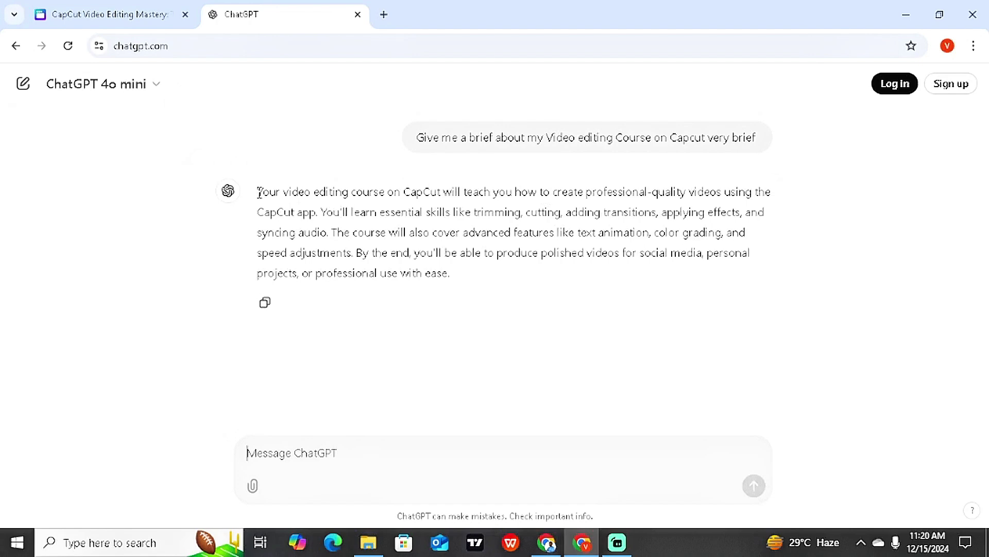
pyautogui.moveTo(267, 198); pyautogui.dragTo(466, 276)
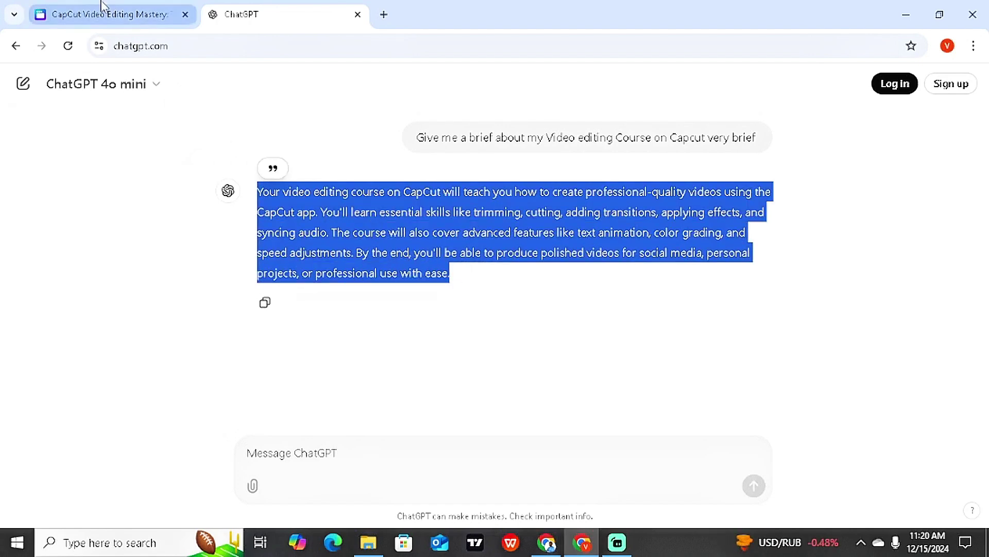
# Paste the ChatGPT course description over the placeholder paragraph, widen it and set its size to 16.9.
pyautogui.click(110, 14)
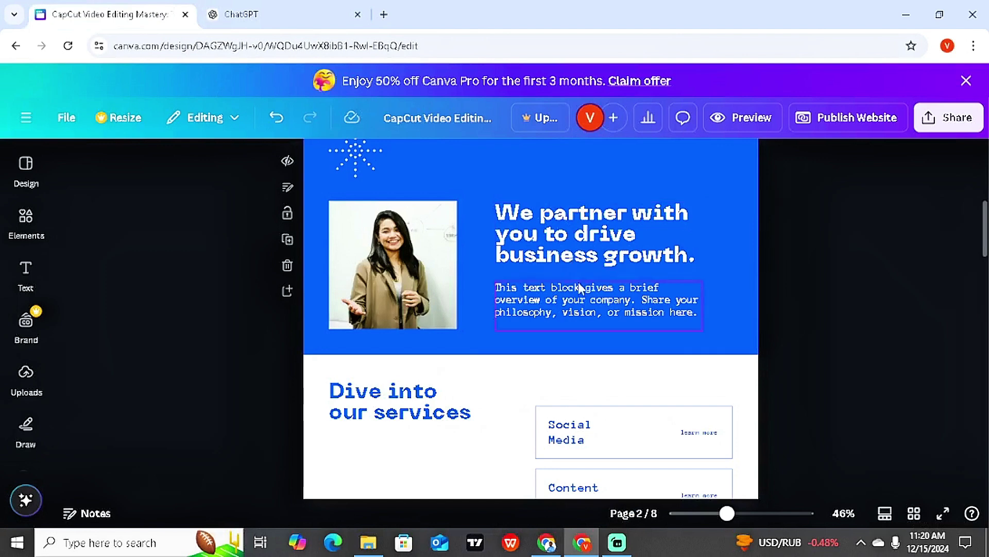
pyautogui.click(581, 312)
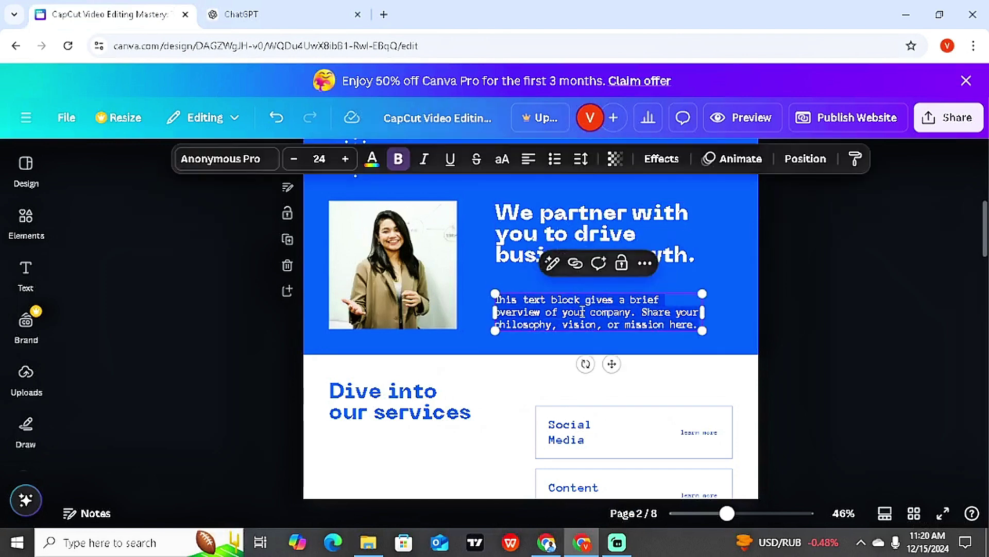
pyautogui.hotkey('ctrl', 'v')
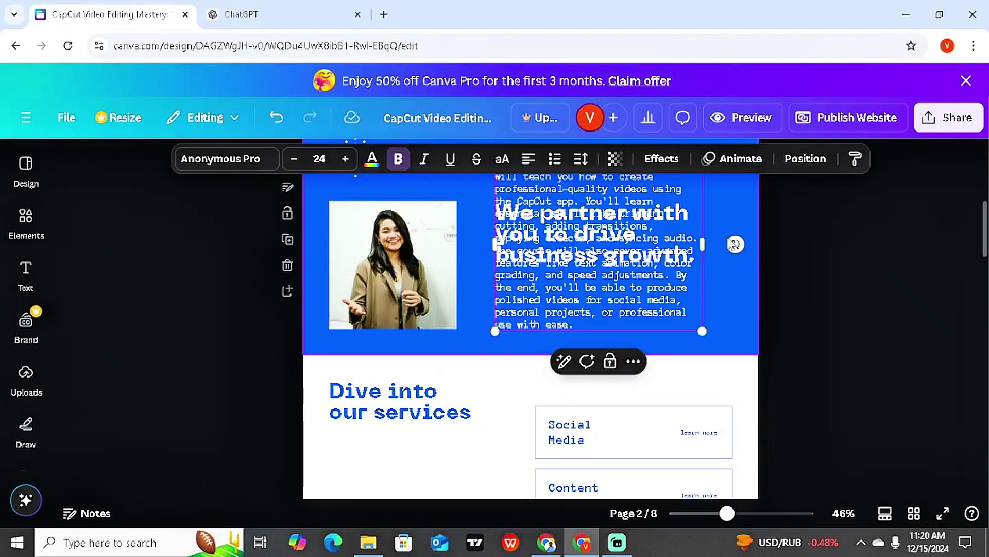
pyautogui.moveTo(704, 242); pyautogui.dragTo(689, 262)
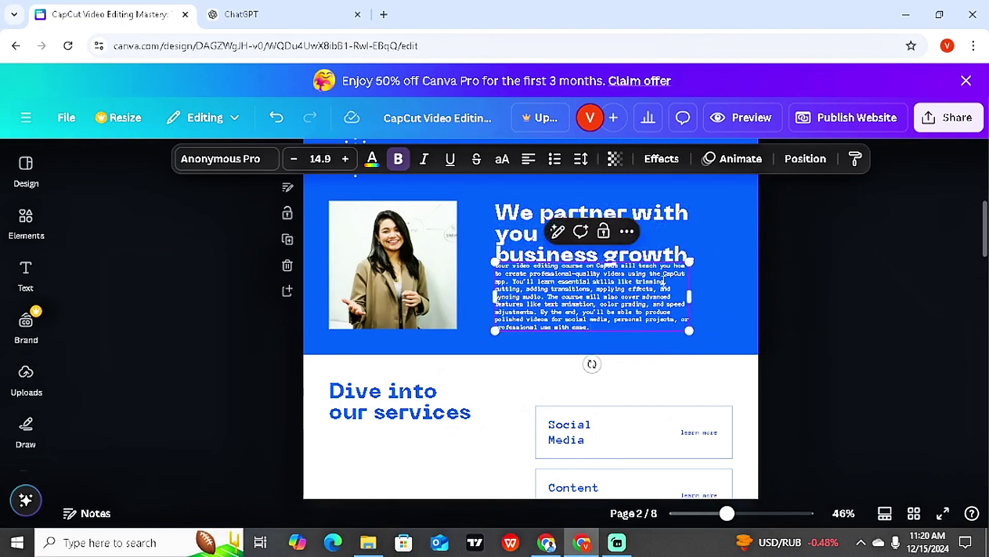
pyautogui.click(733, 270)
pyautogui.moveTo(649, 290); pyautogui.dragTo(719, 299)
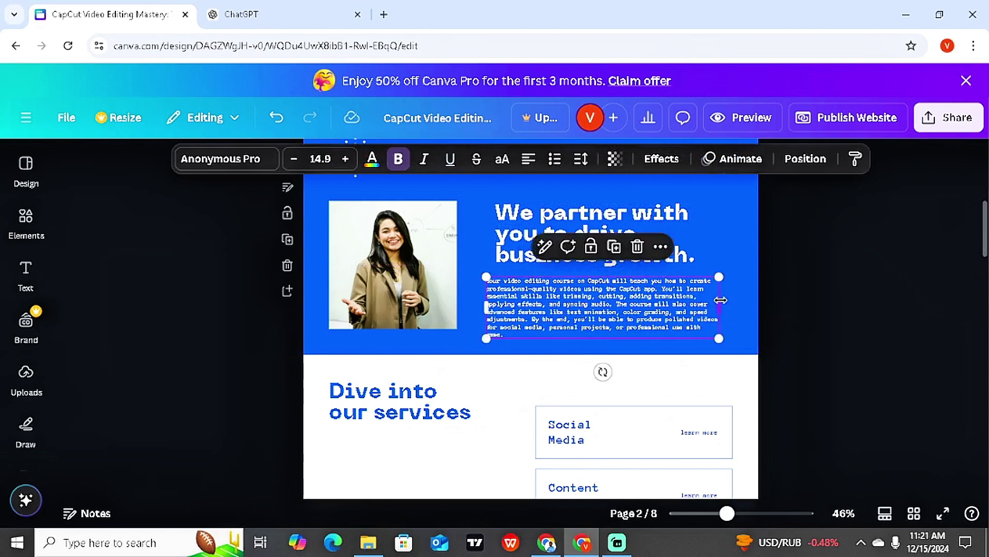
pyautogui.click(346, 158)
pyautogui.click(347, 159)
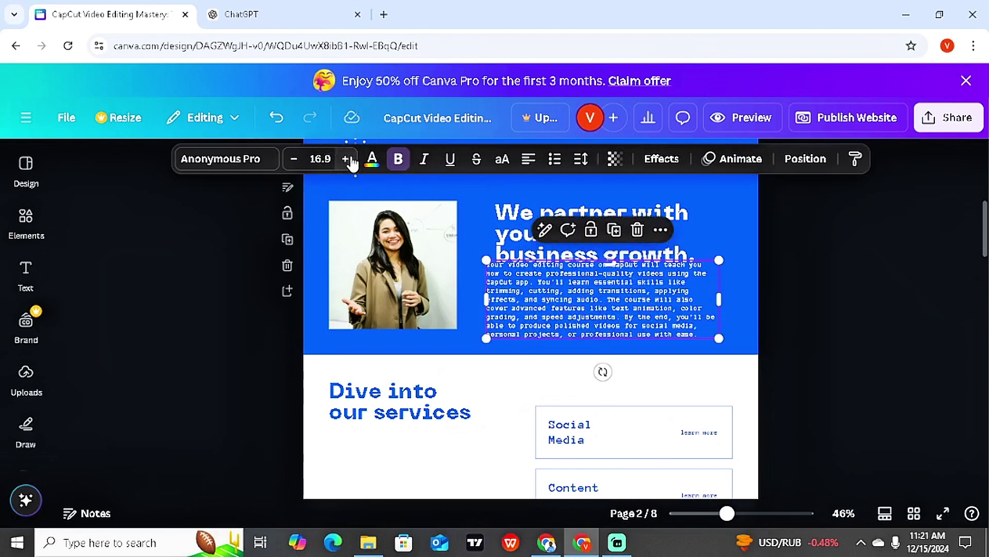
# Retitle the heading 'ABOUT OUR COURSE' on one line above the description.
pyautogui.click(501, 234)
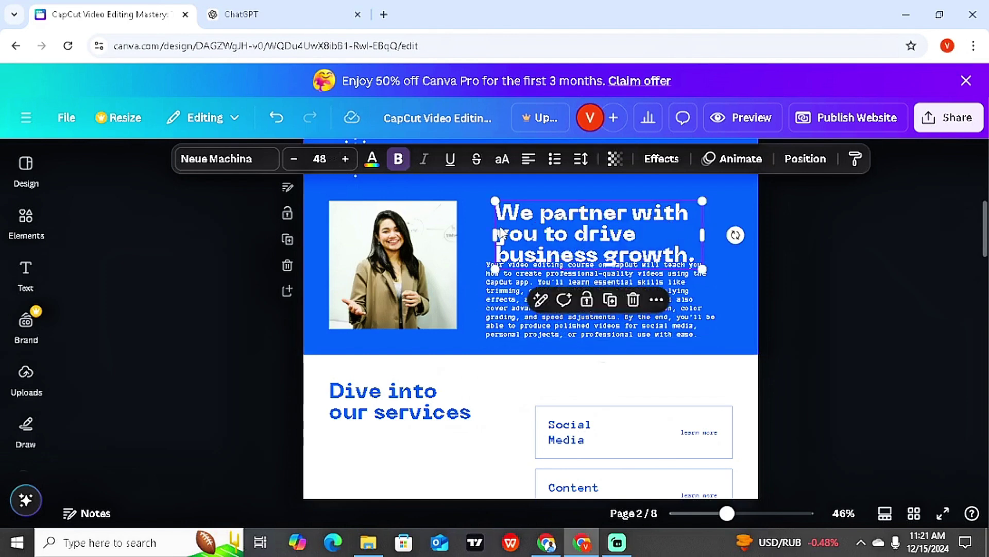
pyautogui.doubleClick(550, 223)
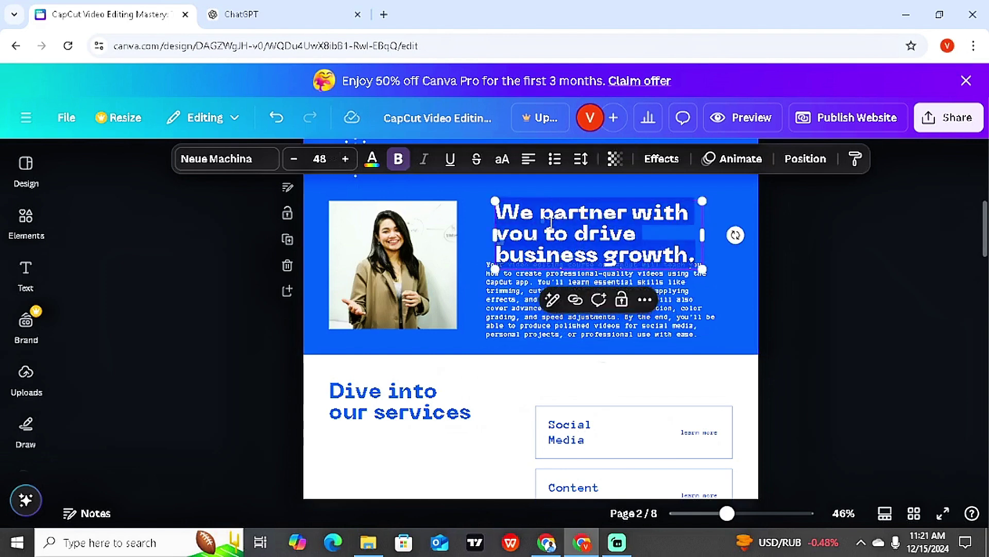
pyautogui.write('ABOUT ')
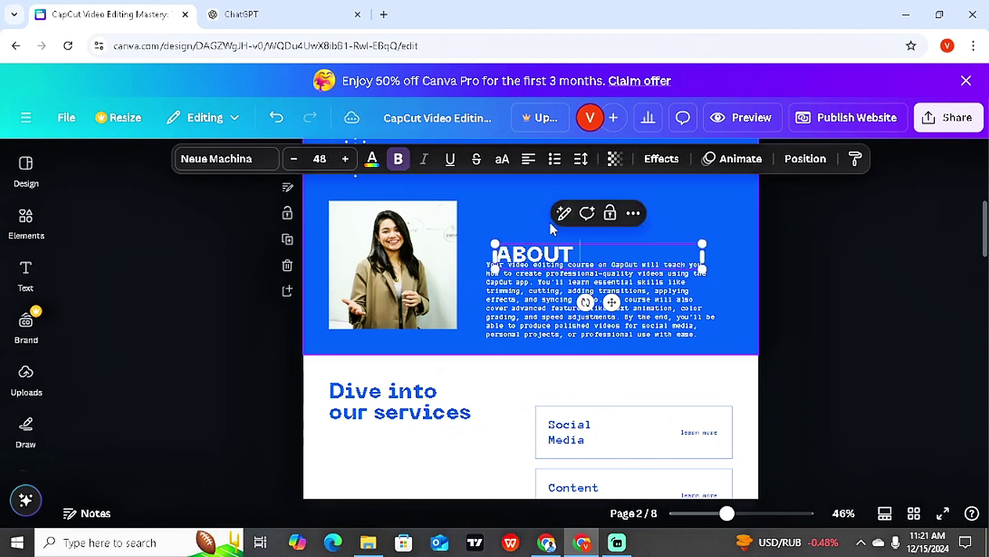
pyautogui.write('OUR CO')
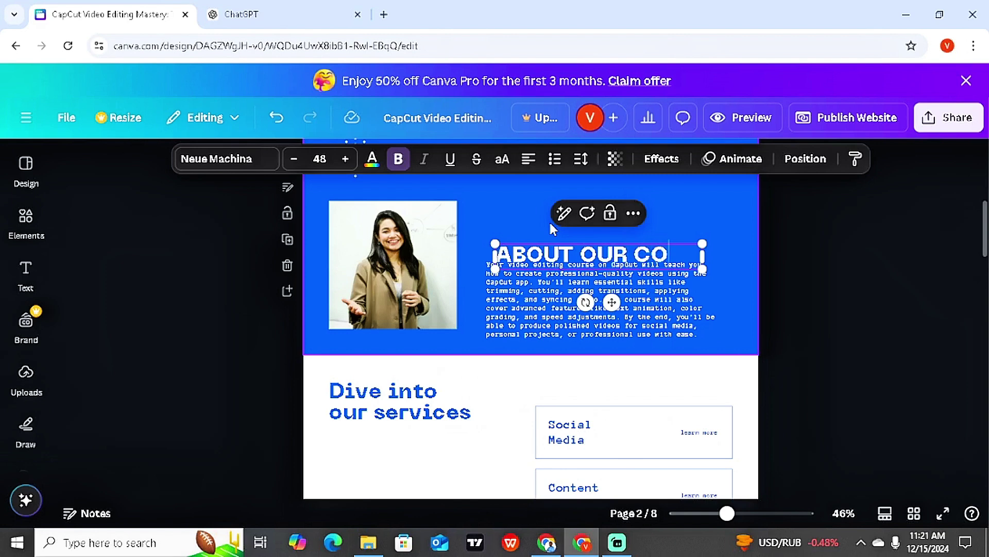
pyautogui.write('URSE')
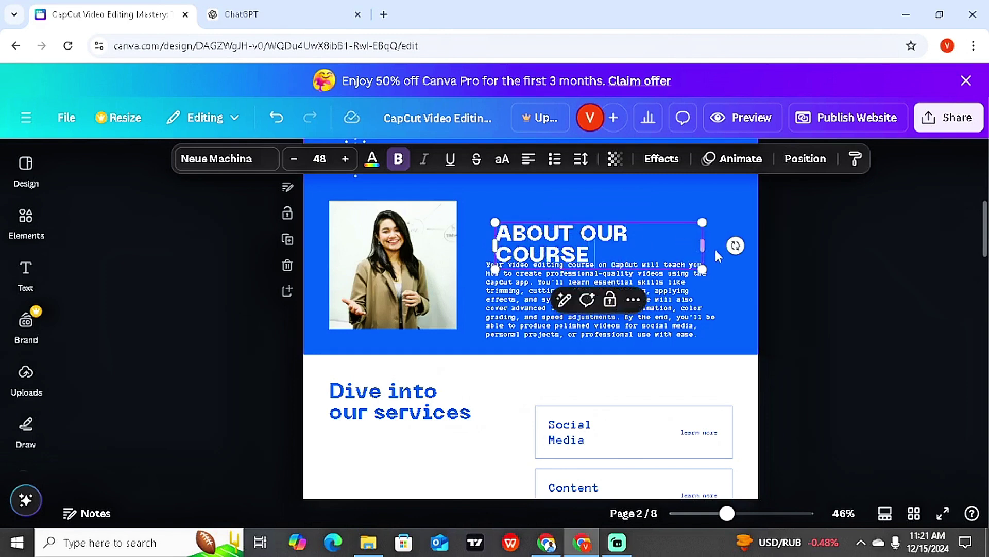
pyautogui.moveTo(705, 246); pyautogui.dragTo(789, 246)
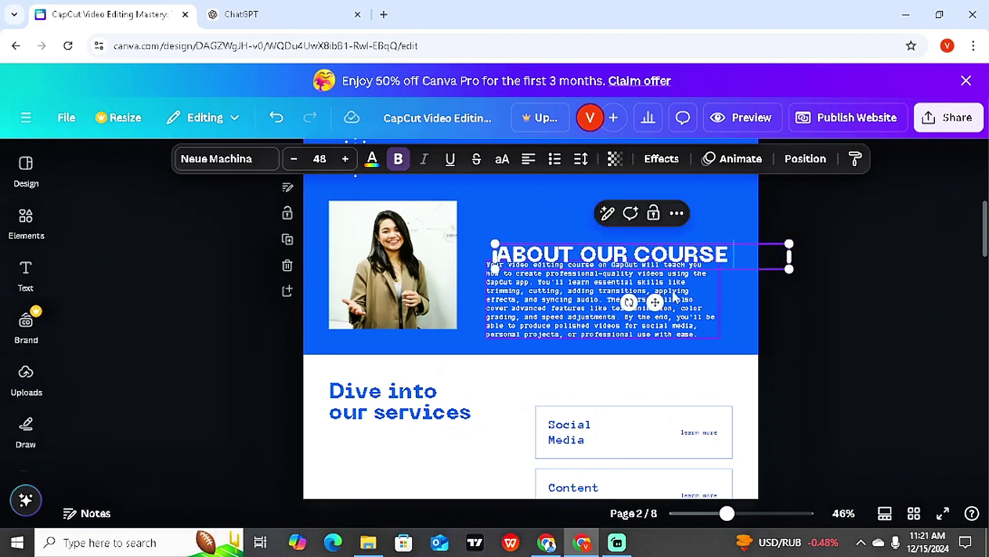
pyautogui.moveTo(655, 302); pyautogui.dragTo(636, 285)
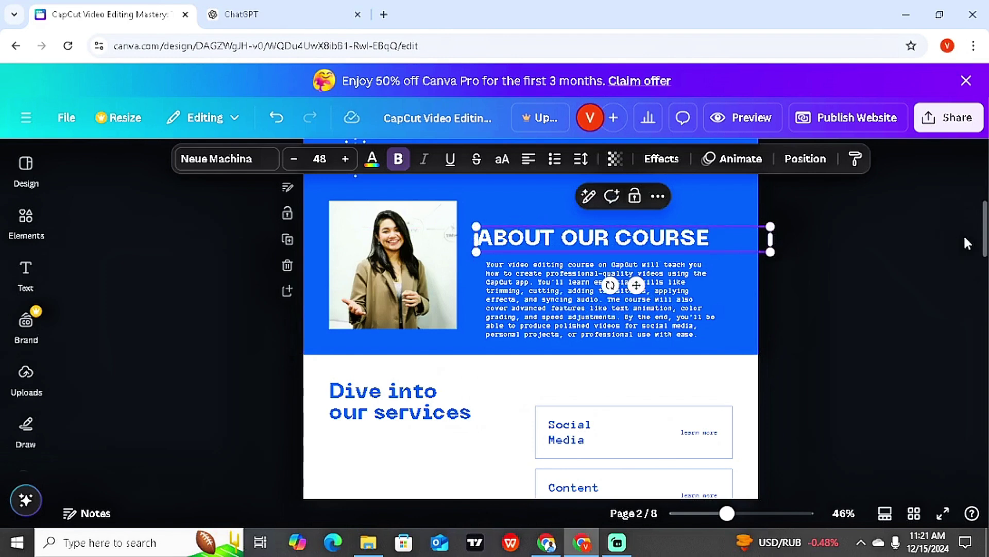
pyautogui.click(382, 259)
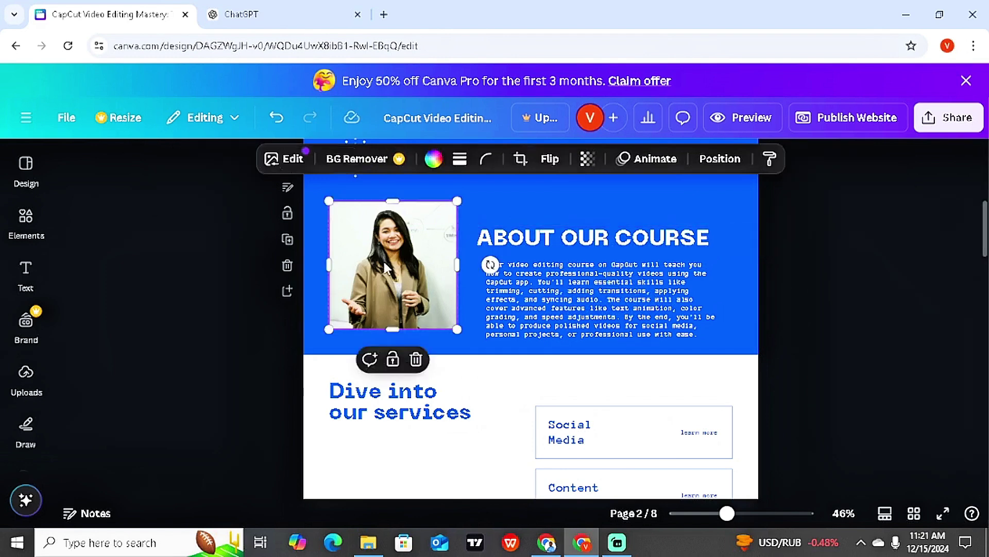
# Delete the woman's photo and fill its frame with the newly uploaded CapCut logo image.
pyautogui.press('Delete')
pyautogui.click(43, 230)
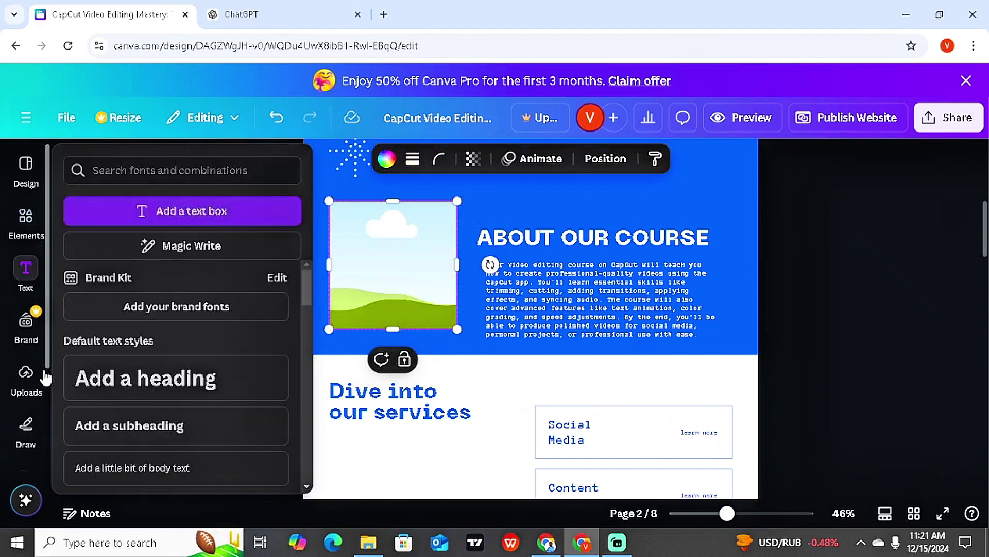
pyautogui.click(25, 375)
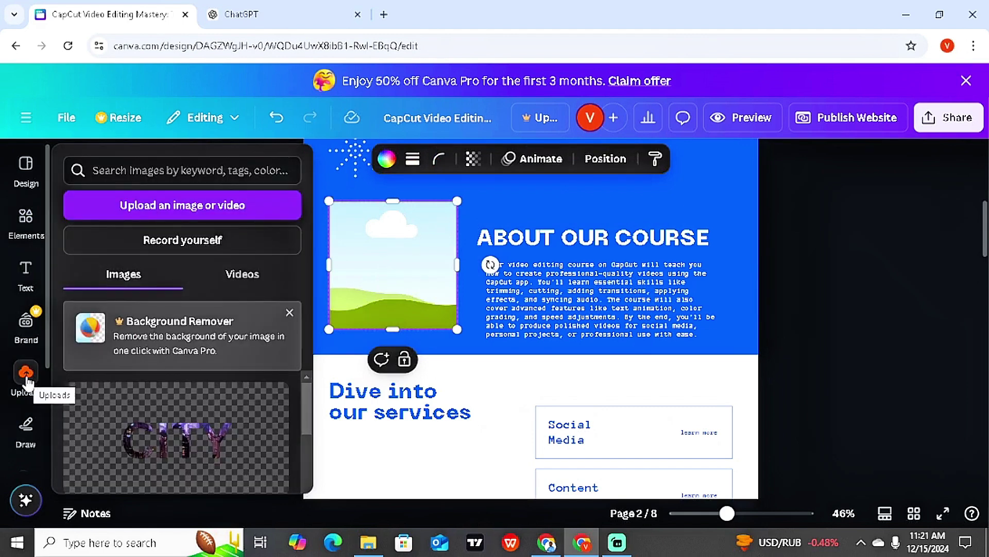
pyautogui.click(169, 165)
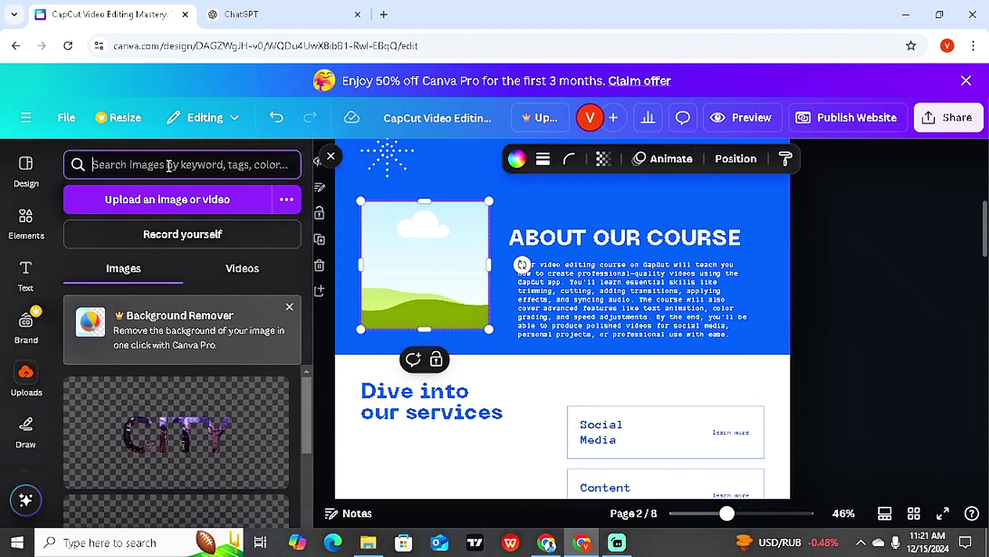
pyautogui.click(164, 203)
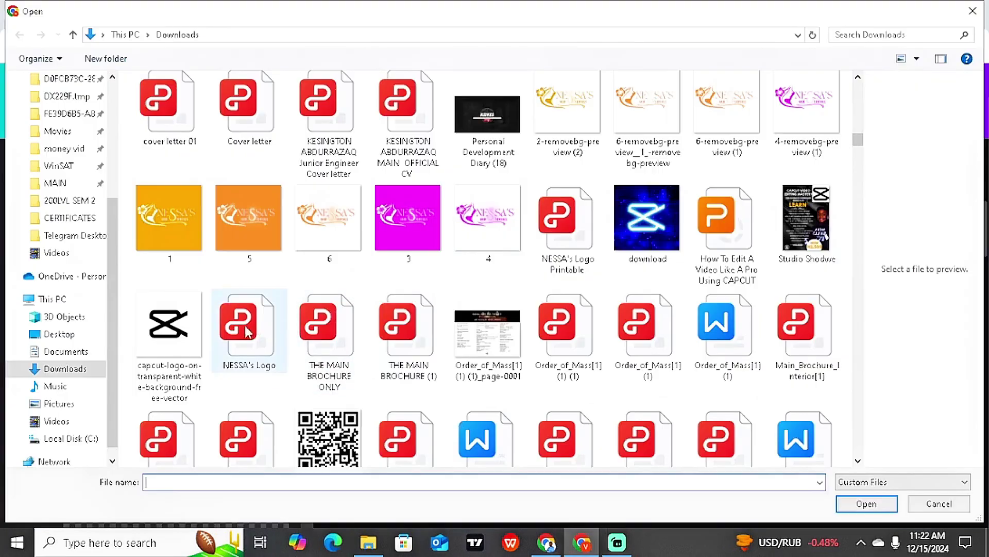
pyautogui.doubleClick(661, 226)
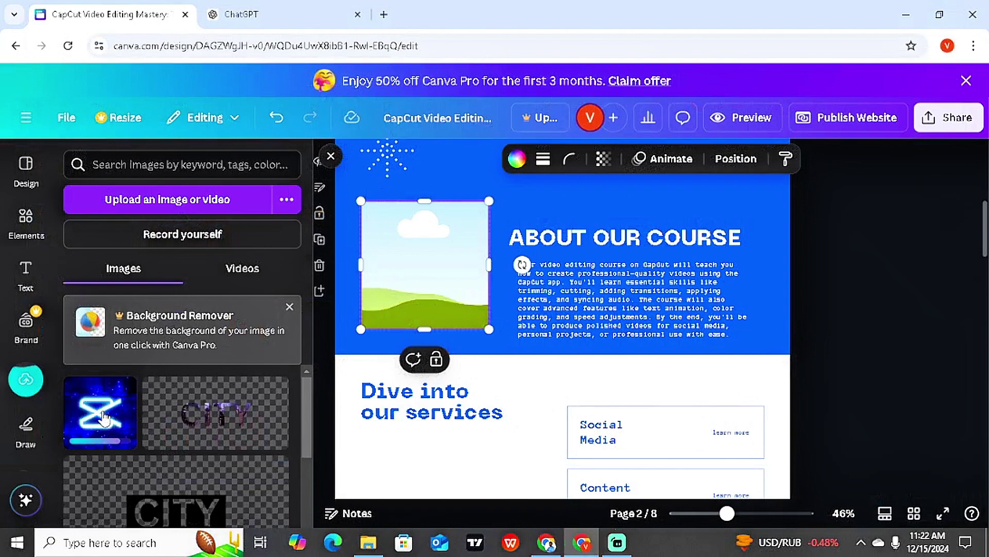
pyautogui.moveTo(105, 417); pyautogui.dragTo(388, 299)
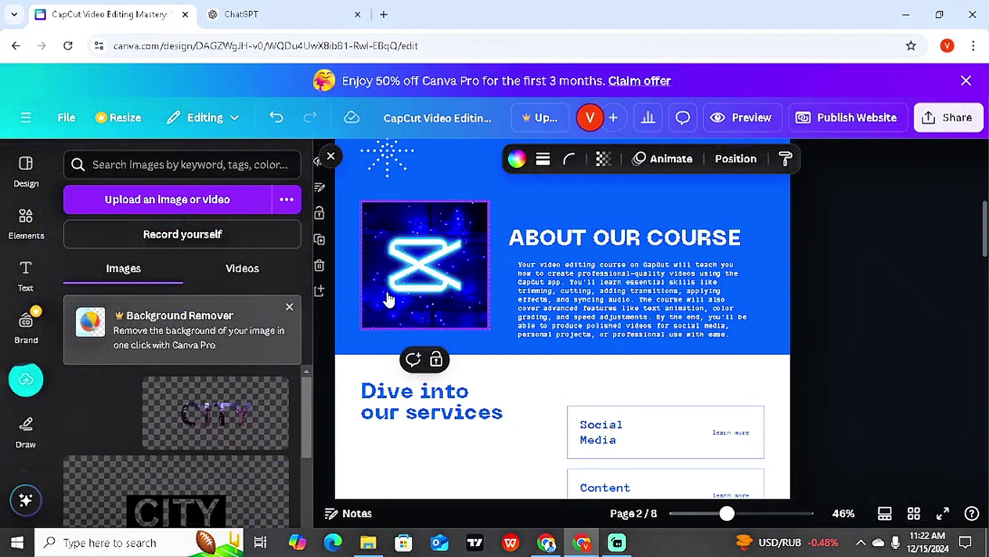
pyautogui.click(852, 274)
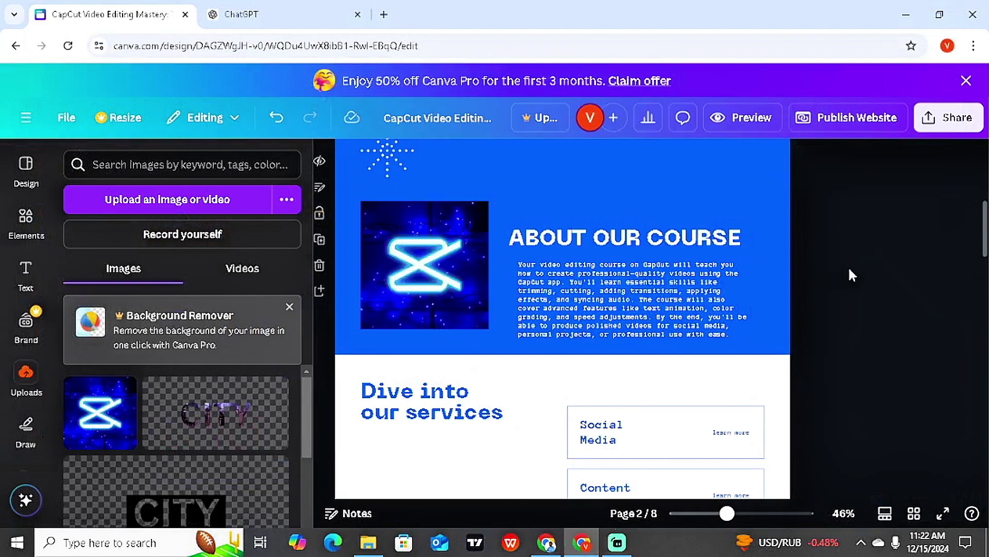
# Set the About section background to the custom dark navy colour #121134.
pyautogui.click(624, 190)
pyautogui.click(577, 159)
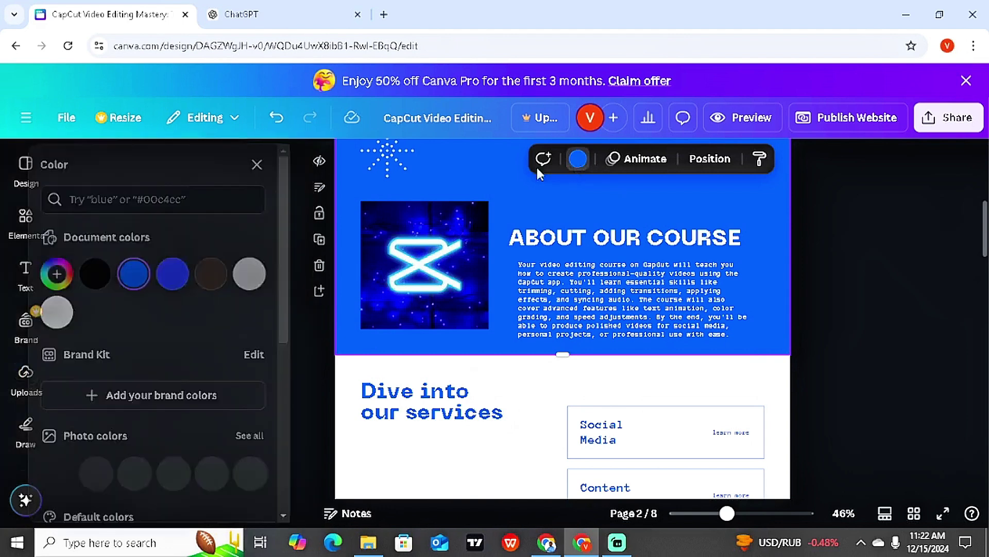
pyautogui.click(120, 275)
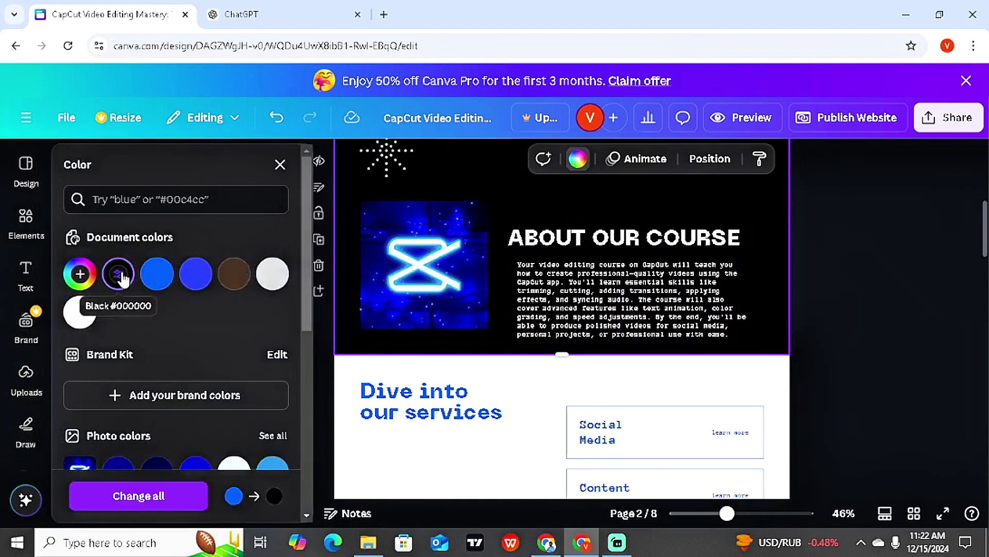
pyautogui.click(80, 274)
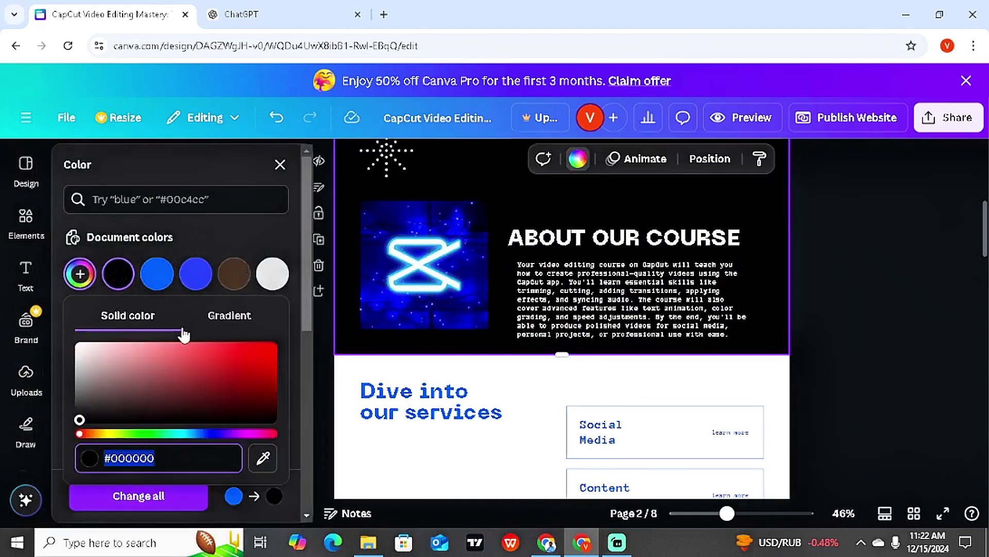
pyautogui.moveTo(137, 393); pyautogui.dragTo(104, 409)
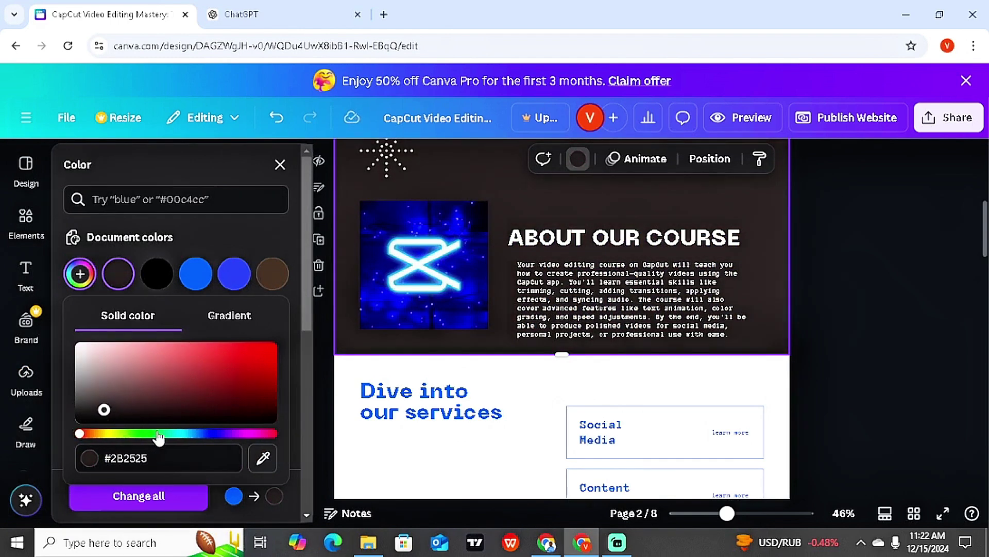
pyautogui.moveTo(159, 437); pyautogui.dragTo(212, 439)
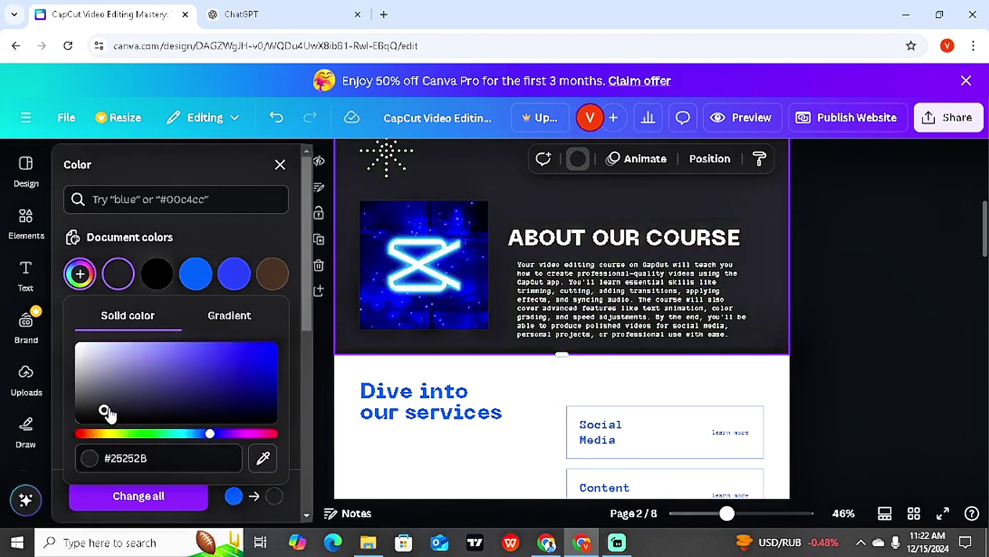
pyautogui.moveTo(105, 409); pyautogui.dragTo(211, 406)
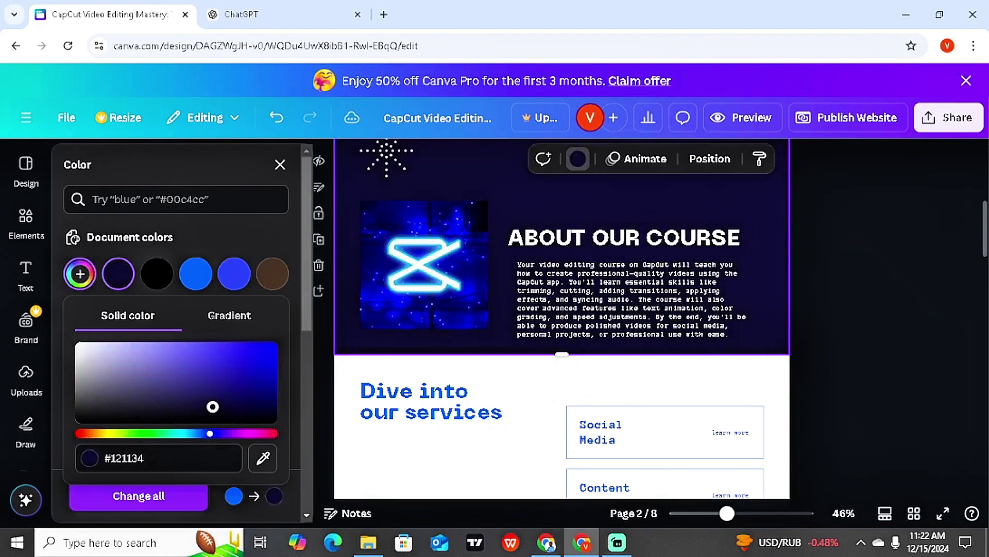
pyautogui.click(850, 326)
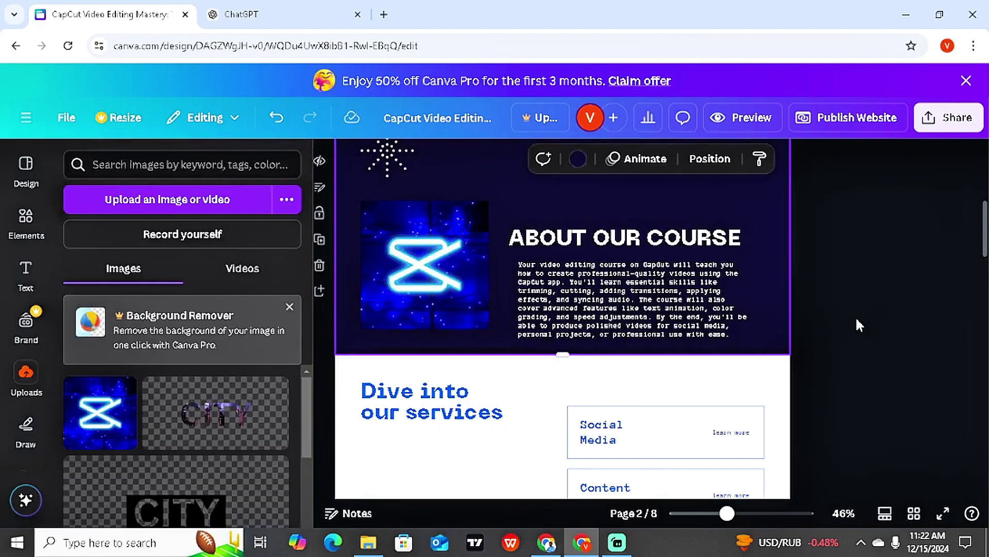
# Scroll down to the Email Marketing page and close the Uploads panel.
pyautogui.click(858, 305)
pyautogui.moveTo(984, 253); pyautogui.dragTo(984, 361)
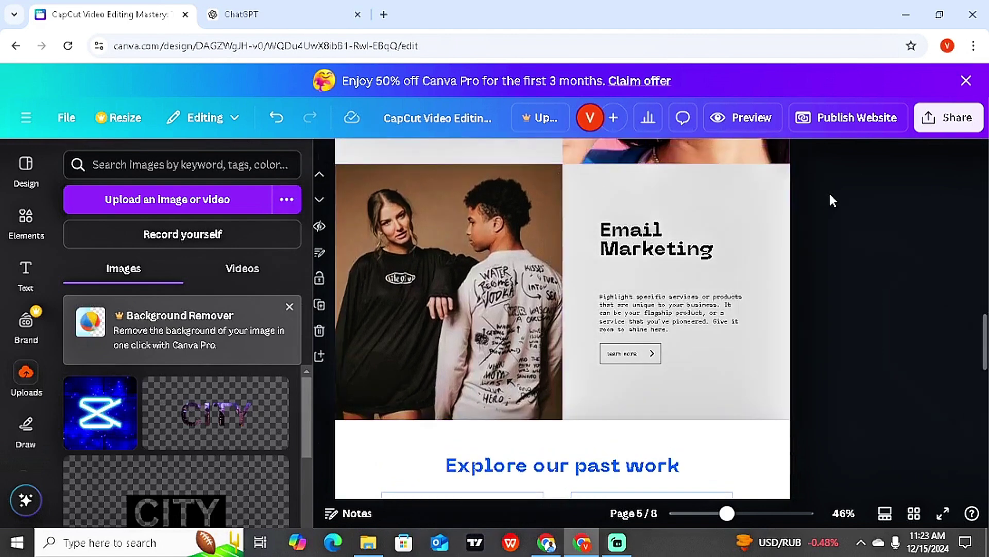
pyautogui.click(333, 159)
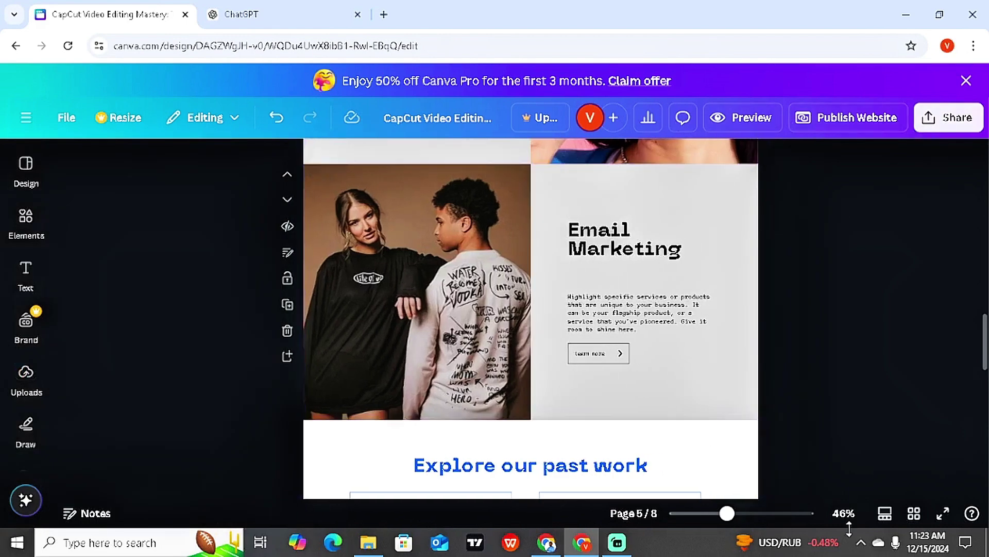
# In Grid view, delete the services, Social Media, Email Marketing, past work and client pages.
pyautogui.click(915, 521)
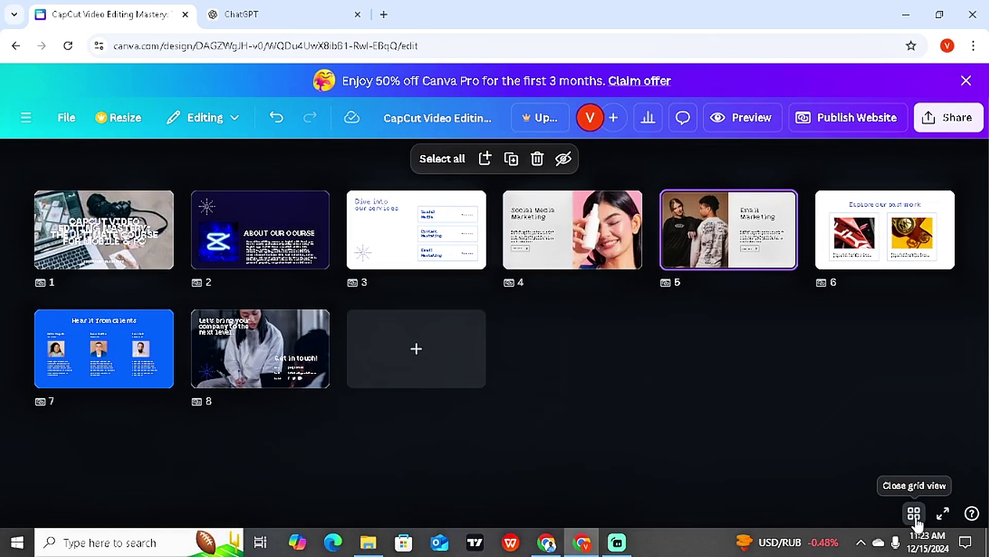
pyautogui.click(435, 236)
pyautogui.click(538, 159)
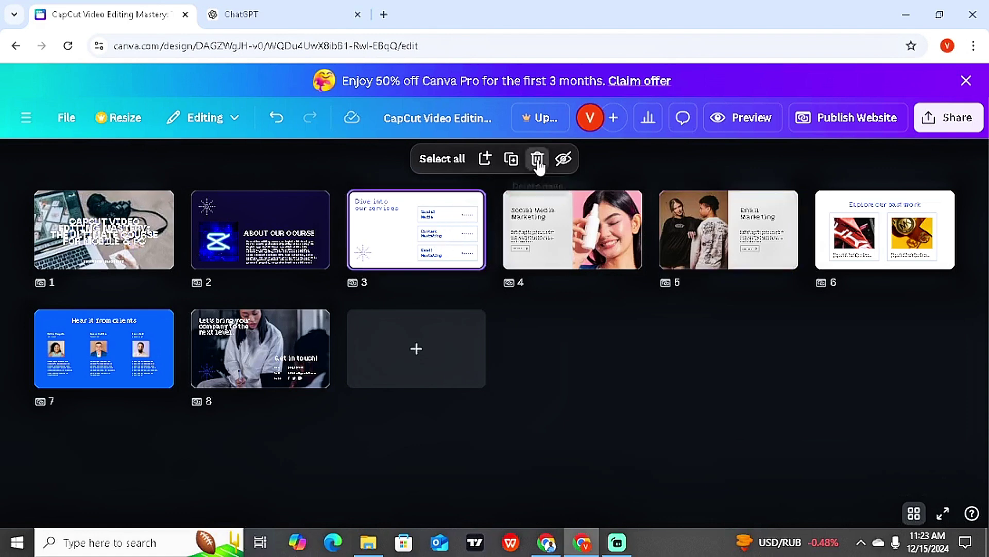
pyautogui.click(537, 158)
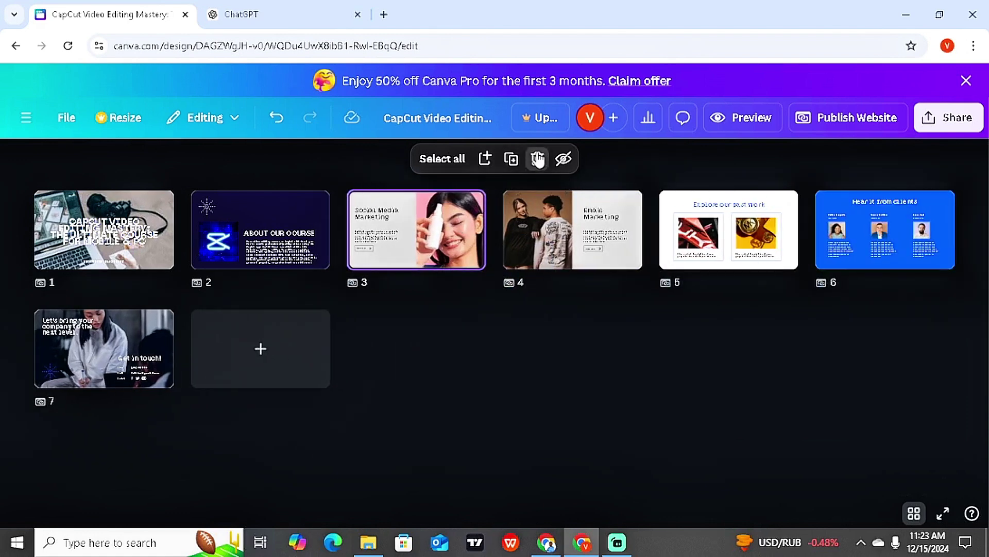
pyautogui.click(537, 158)
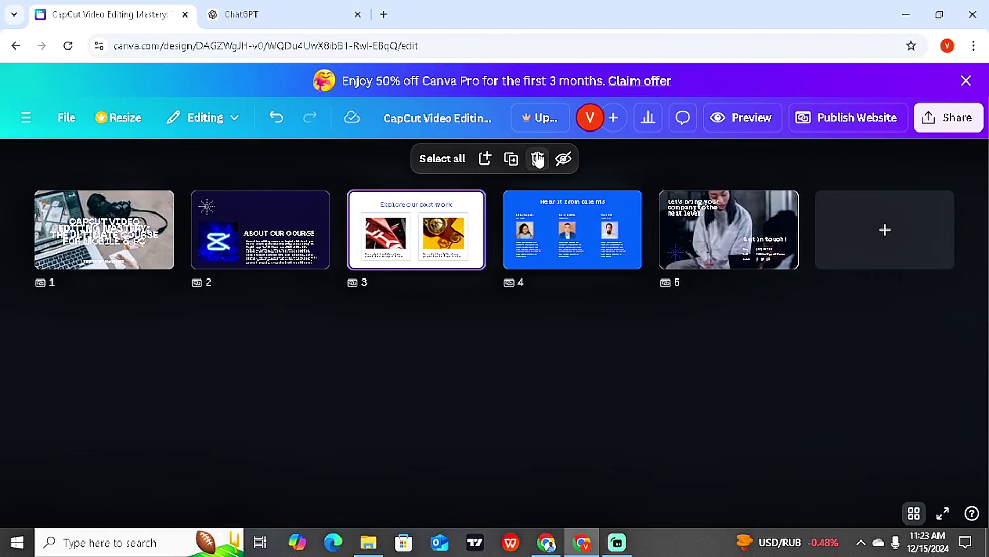
pyautogui.click(538, 159)
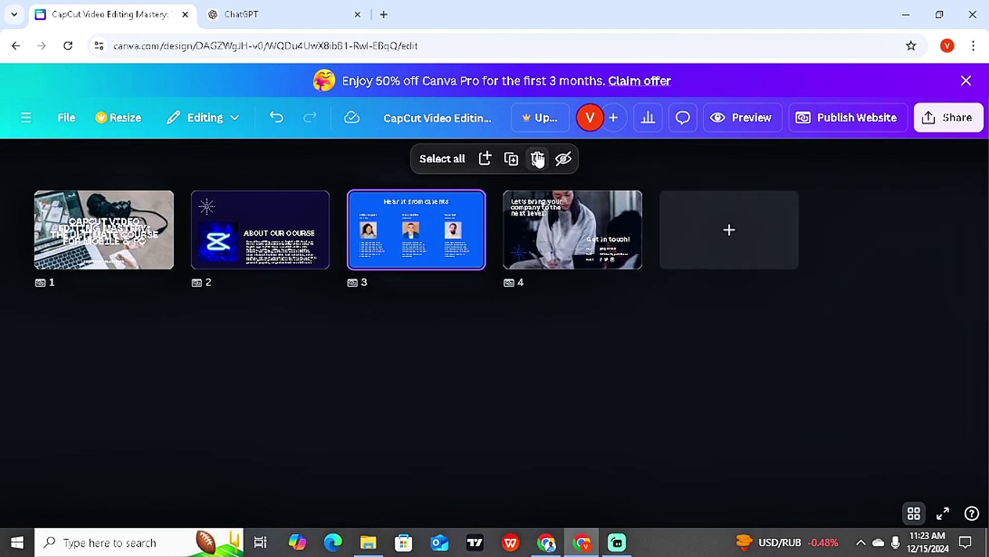
pyautogui.click(538, 159)
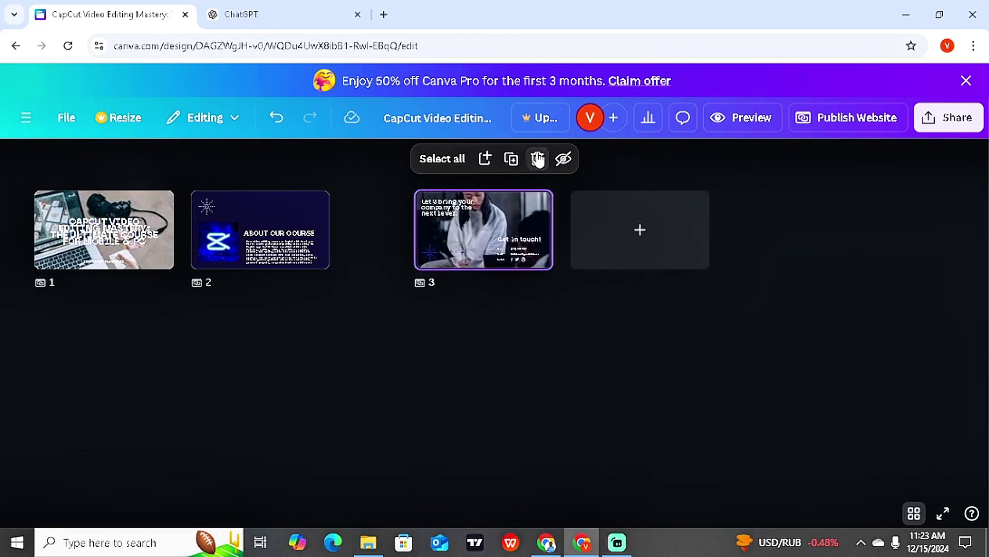
# Replace the Get in touch placeholder phone number with the owner's phone number.
pyautogui.doubleClick(420, 241)
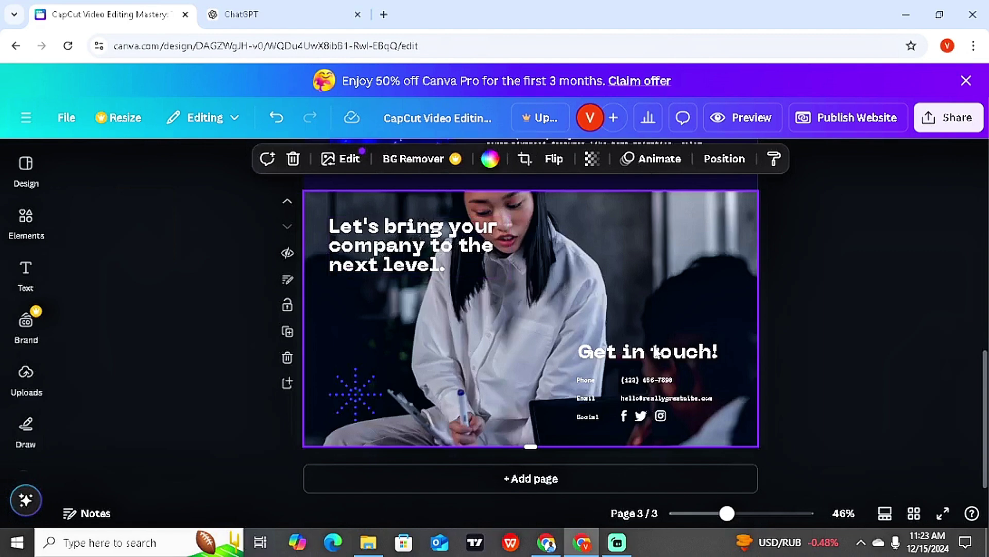
pyautogui.click(634, 381)
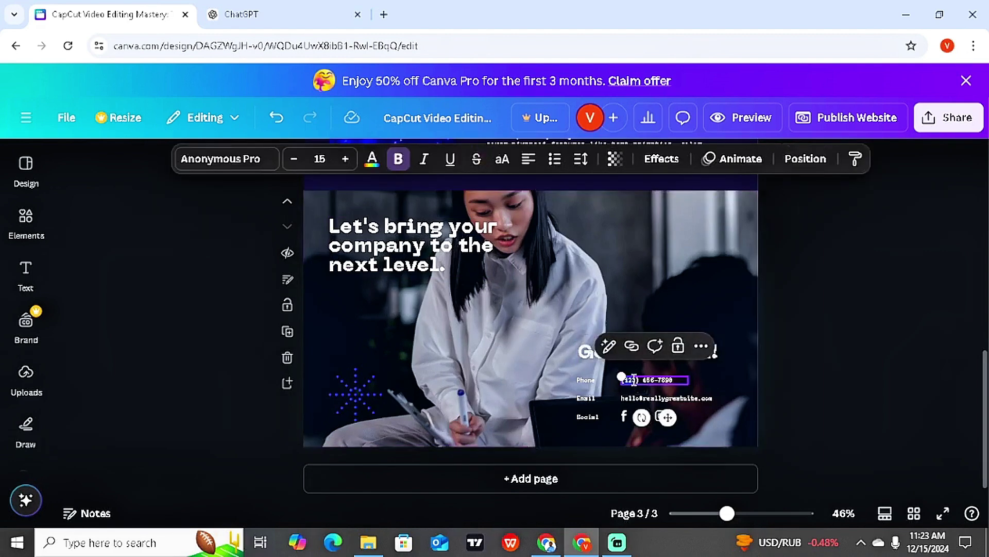
pyautogui.press('BackSpace')
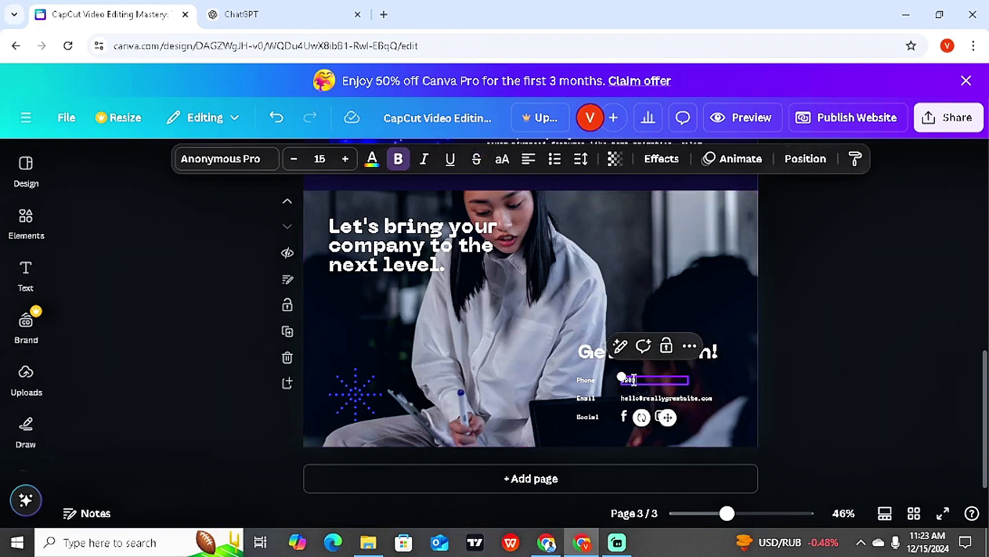
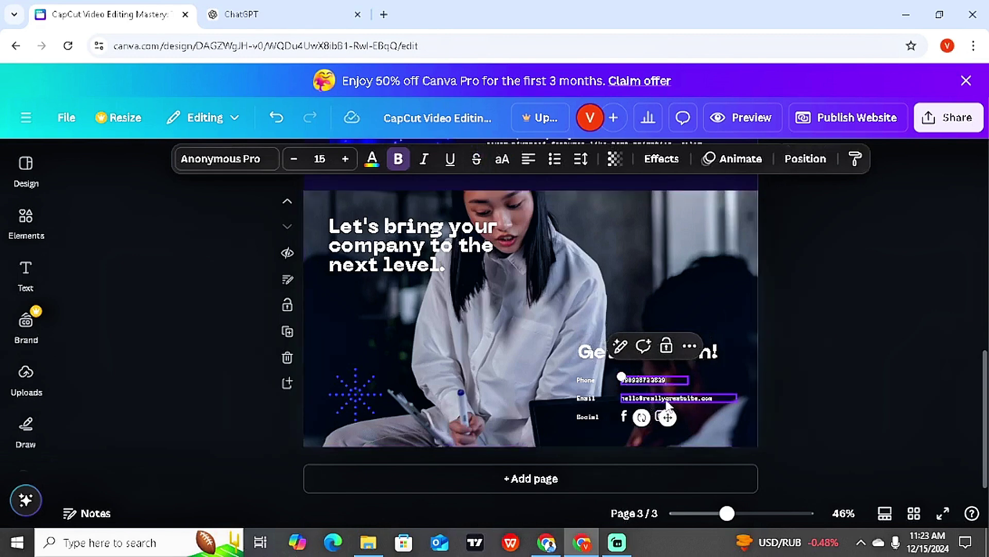
# Replace the placeholder email with the owner's Gmail address.
pyautogui.doubleClick(667, 398)
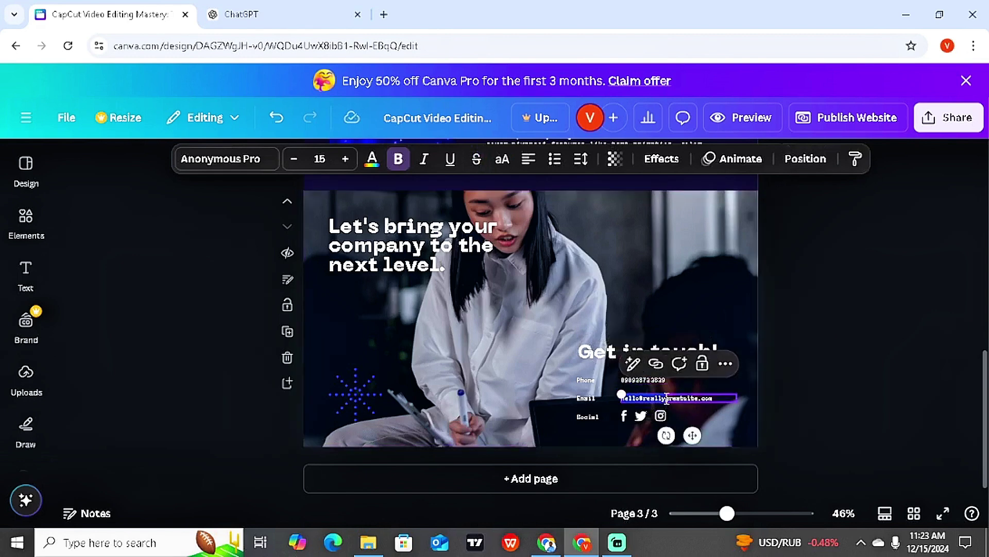
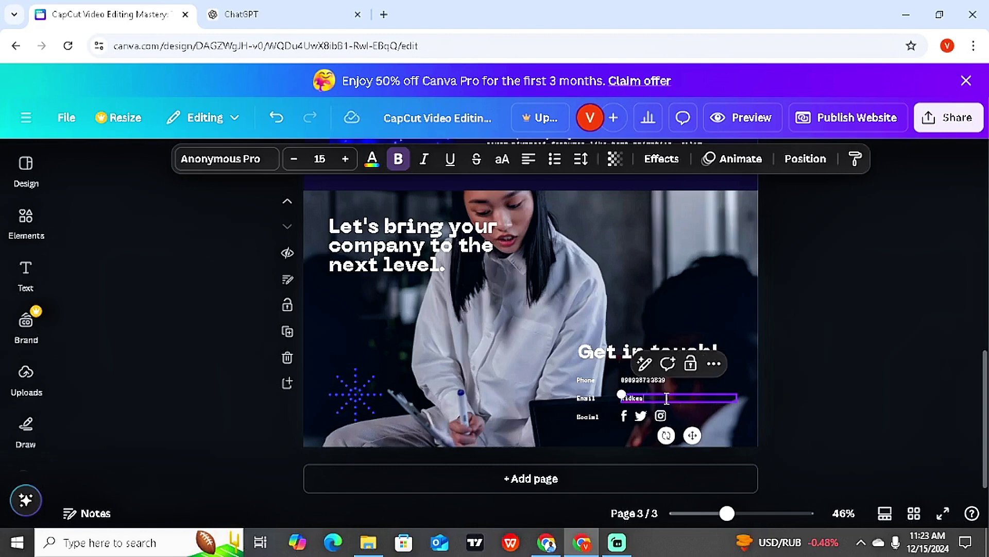
pyautogui.click(598, 415)
pyautogui.click(654, 414)
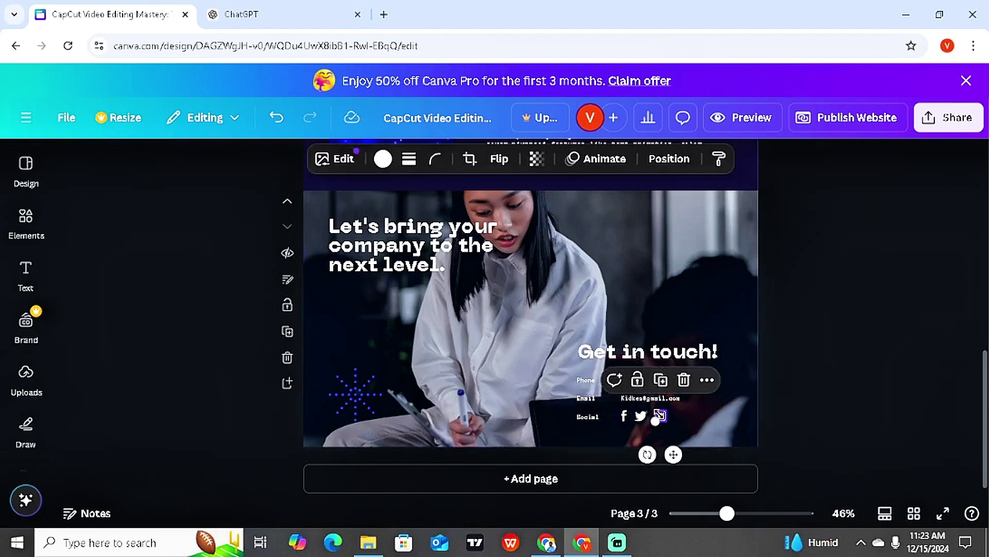
pyautogui.click(646, 418)
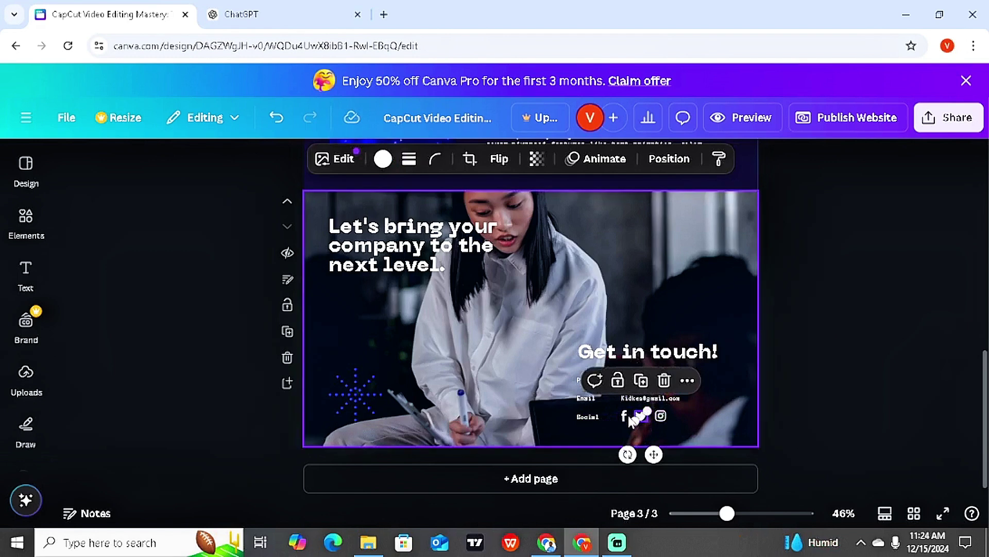
pyautogui.click(839, 362)
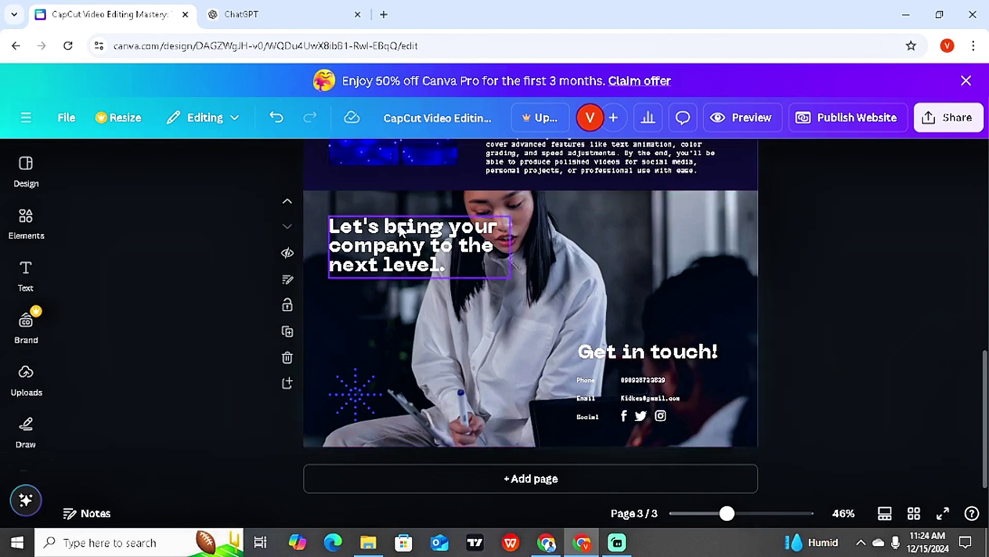
# Replace the three-line headline with the text 'BUY NOW'.
pyautogui.doubleClick(417, 246)
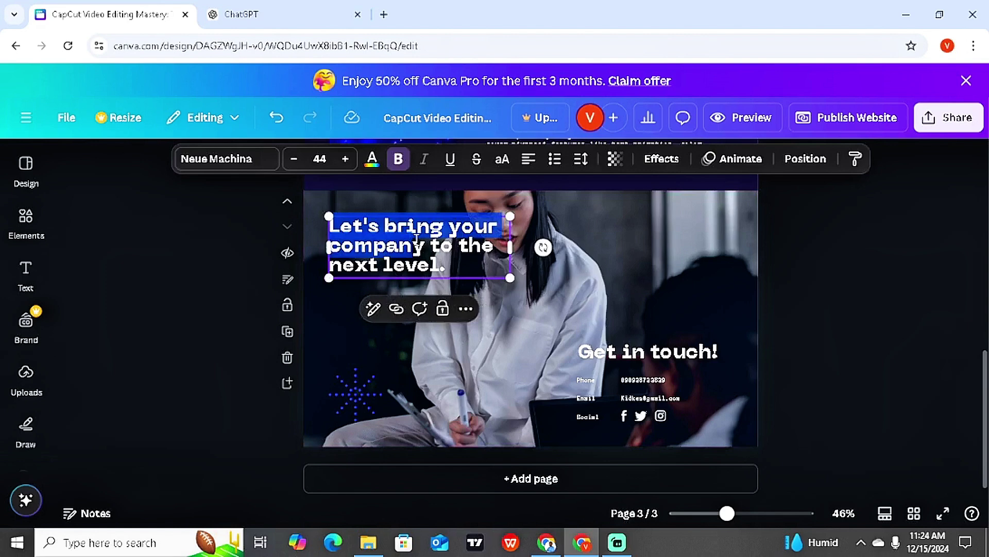
pyautogui.tripleClick(416, 240)
pyautogui.write('BUY NOW')
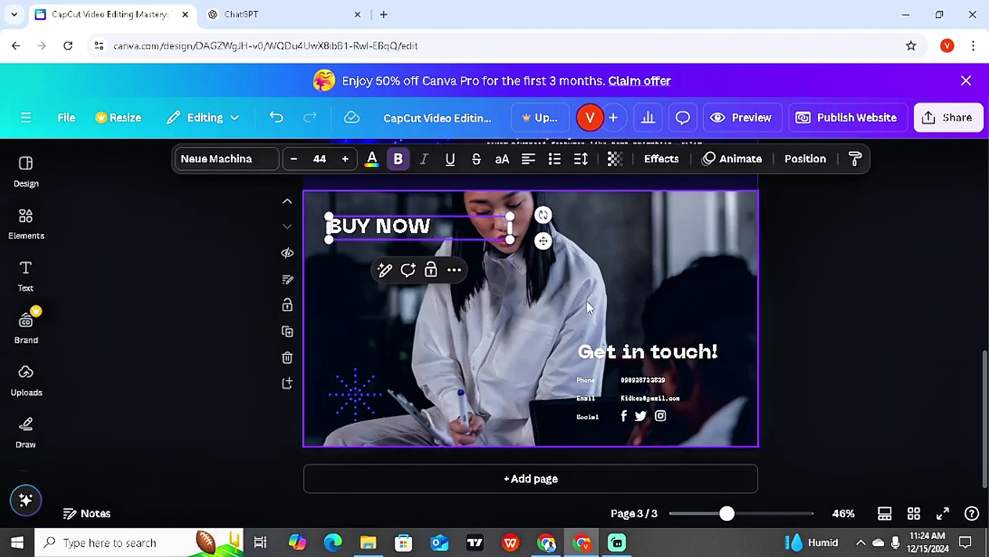
pyautogui.click(845, 303)
# Enlarge BUY NOW to size 60.2 and delete the page's background photo.
pyautogui.click(426, 243)
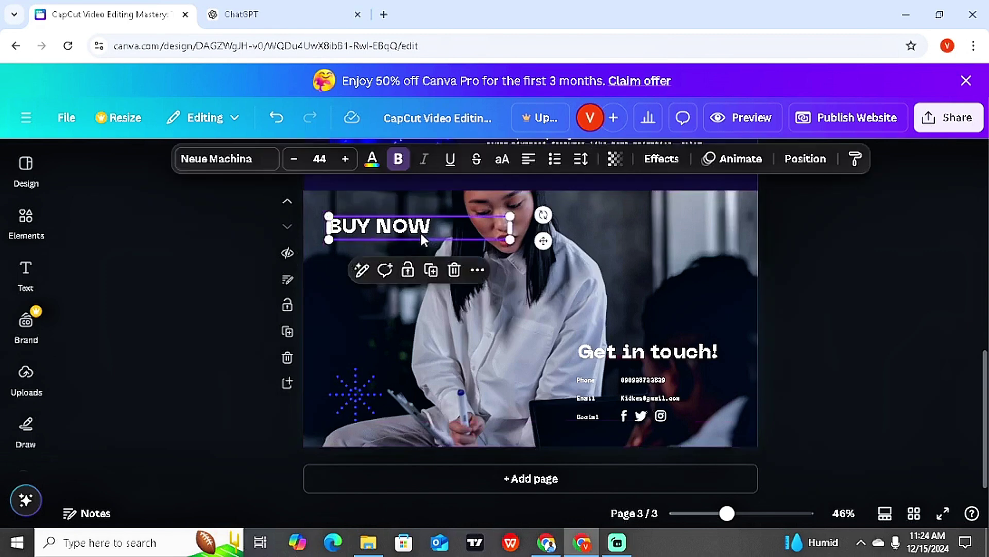
pyautogui.moveTo(419, 231); pyautogui.dragTo(419, 251)
pyautogui.moveTo(509, 258); pyautogui.dragTo(577, 267)
pyautogui.moveTo(485, 258); pyautogui.dragTo(479, 264)
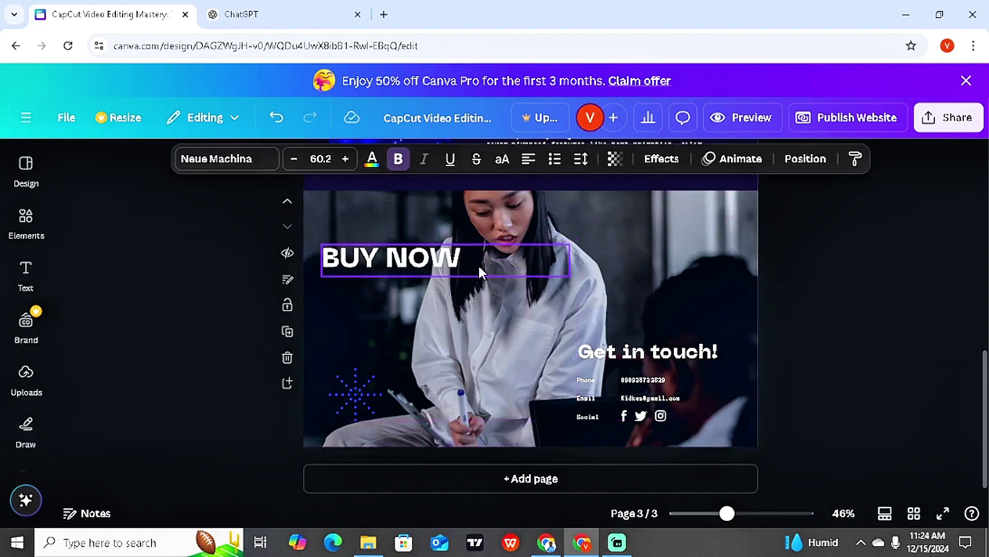
pyautogui.click(669, 221)
pyautogui.press('Delete')
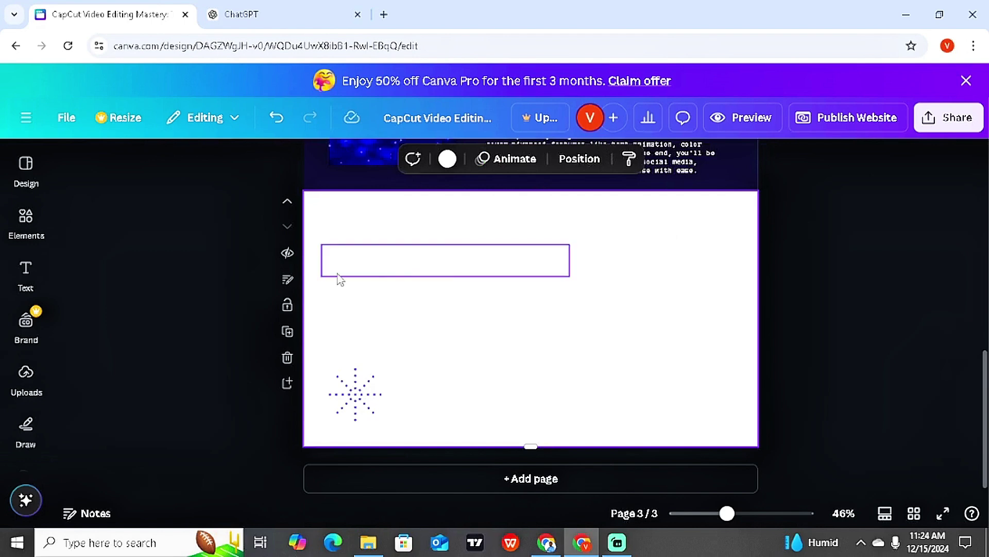
pyautogui.click(26, 322)
pyautogui.click(26, 271)
pyautogui.click(26, 229)
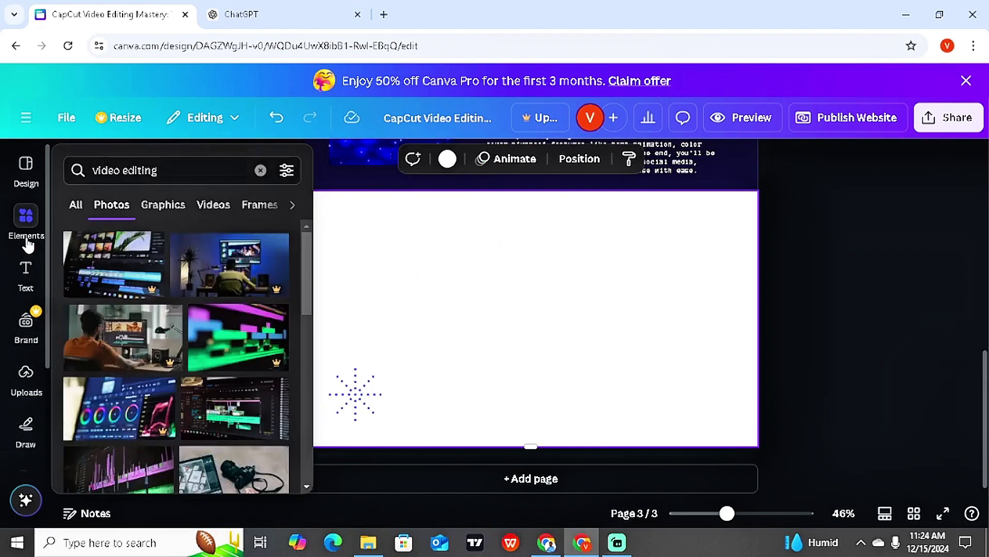
pyautogui.moveTo(305, 293)
pyautogui.mouseDown()
pyautogui.moveTo(294, 381)
pyautogui.moveTo(301, 301)
pyautogui.mouseUp()
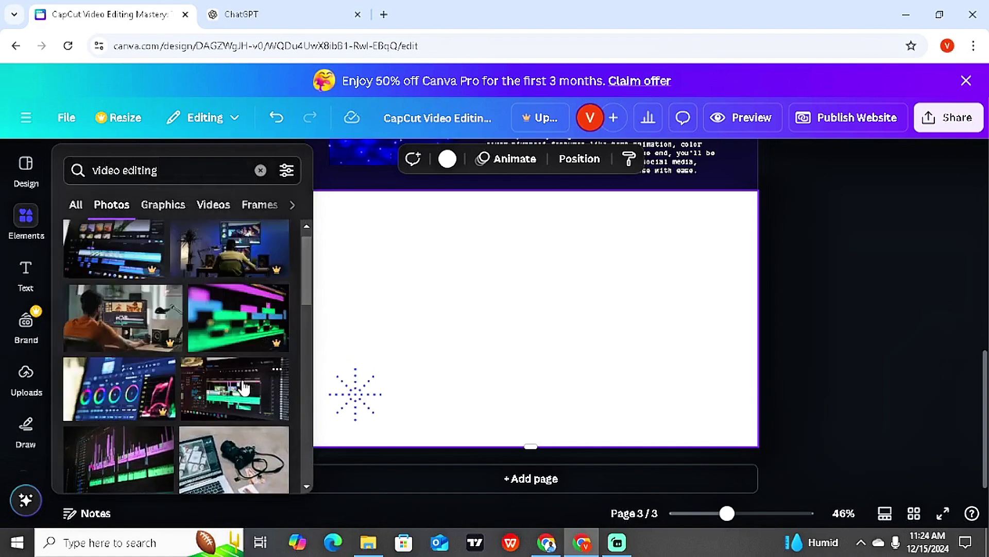
pyautogui.click(243, 388)
pyautogui.moveTo(404, 304); pyautogui.dragTo(355, 279)
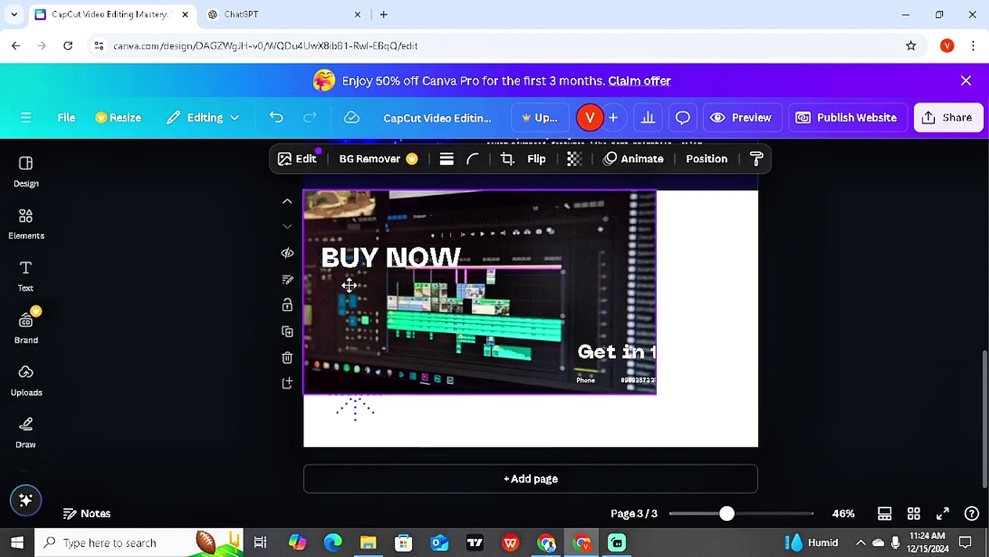
pyautogui.moveTo(656, 393); pyautogui.dragTo(758, 453)
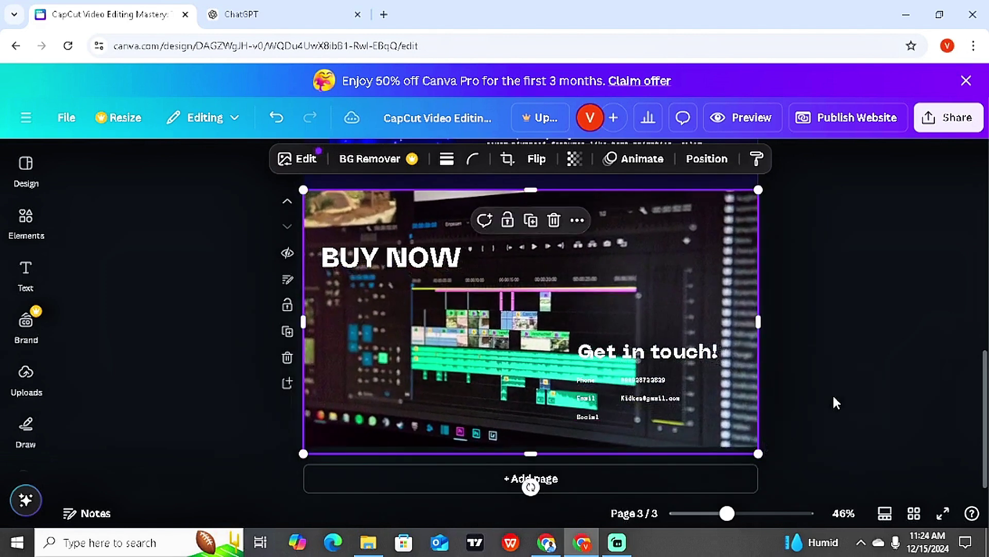
pyautogui.click(834, 397)
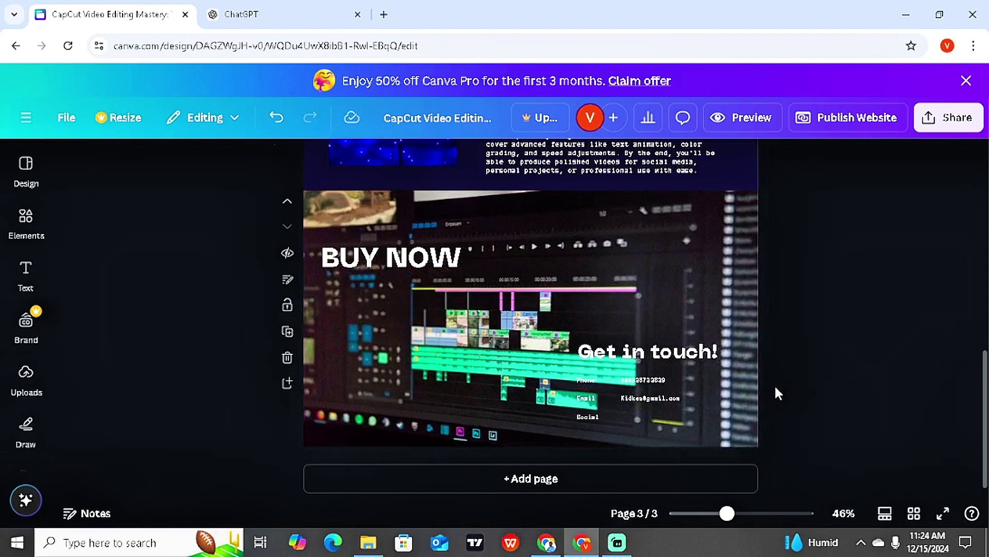
pyautogui.click(565, 218)
pyautogui.click(563, 218)
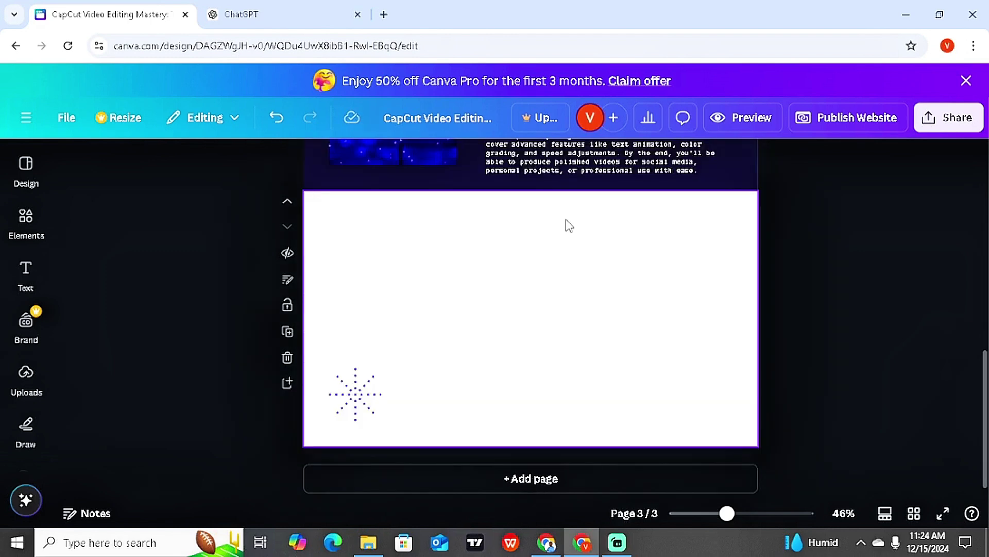
# Give the last page the dark navy background colour #121134.
pyautogui.click(340, 225)
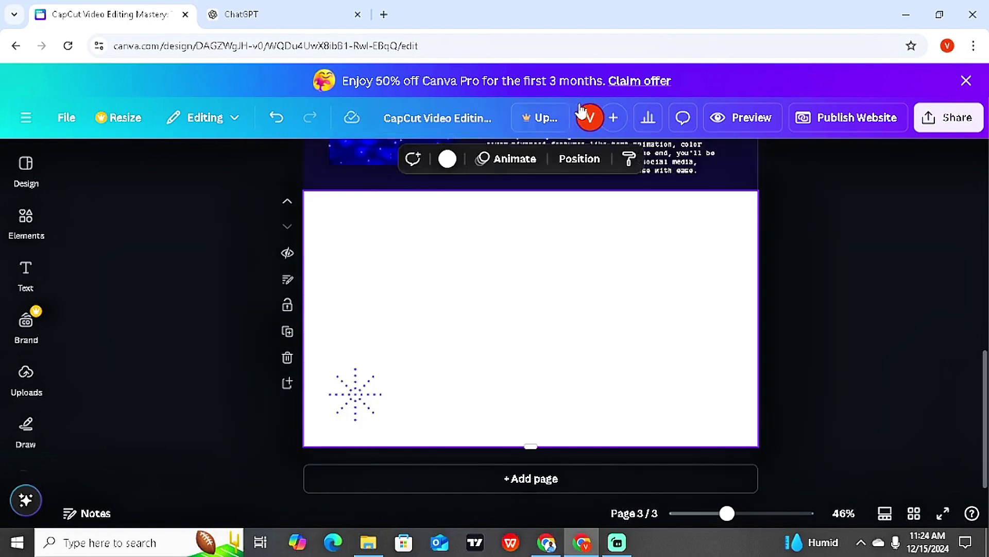
pyautogui.click(447, 159)
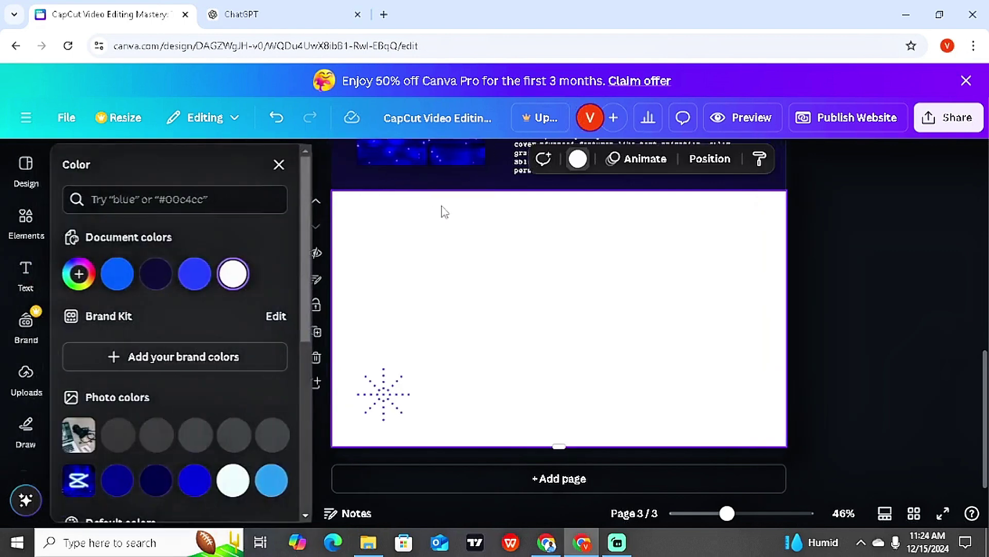
pyautogui.click(158, 282)
pyautogui.click(862, 291)
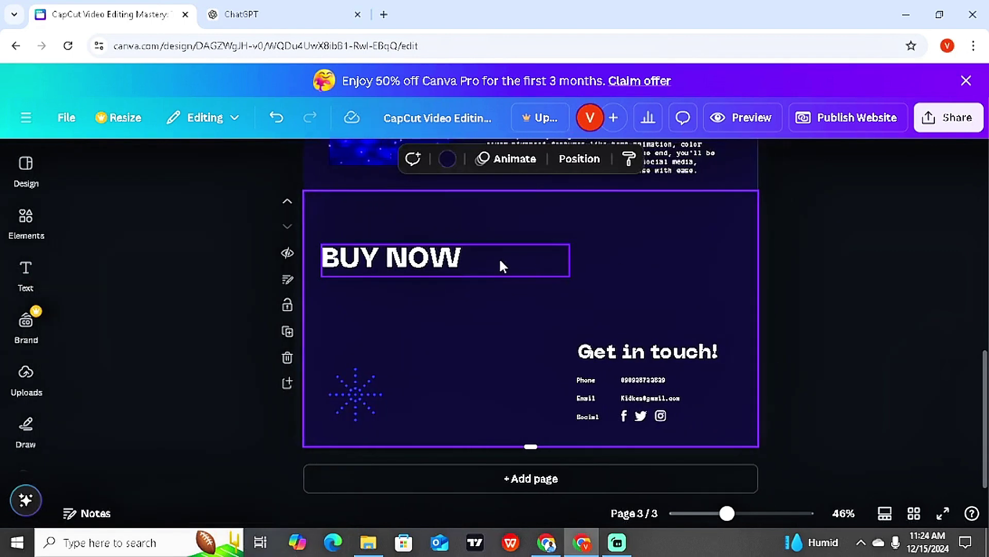
# Enlarge the BUY NOW heading to font size 109.
pyautogui.click(475, 258)
pyautogui.moveTo(568, 275); pyautogui.dragTo(770, 341)
pyautogui.moveTo(636, 292); pyautogui.dragTo(631, 277)
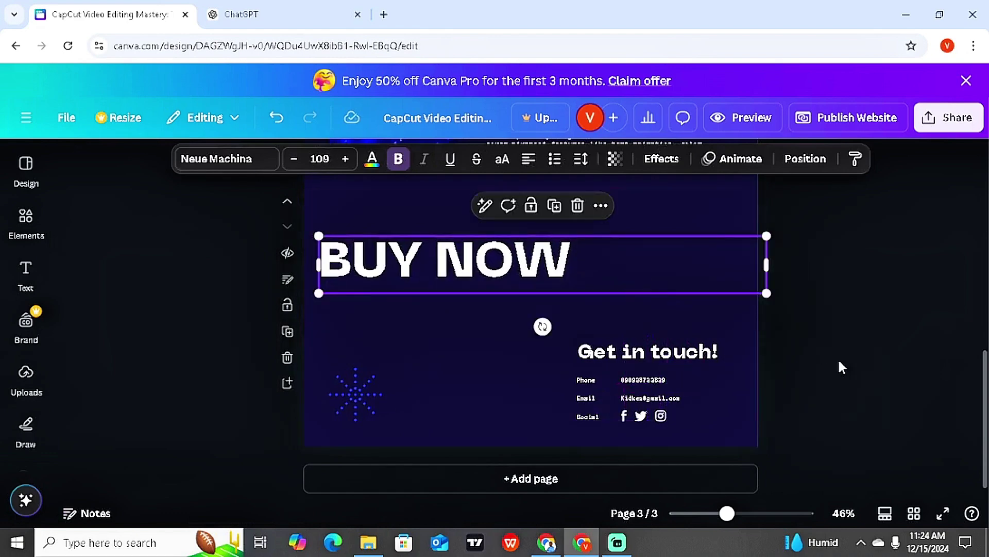
pyautogui.click(838, 363)
pyautogui.moveTo(979, 389); pyautogui.dragTo(968, 370)
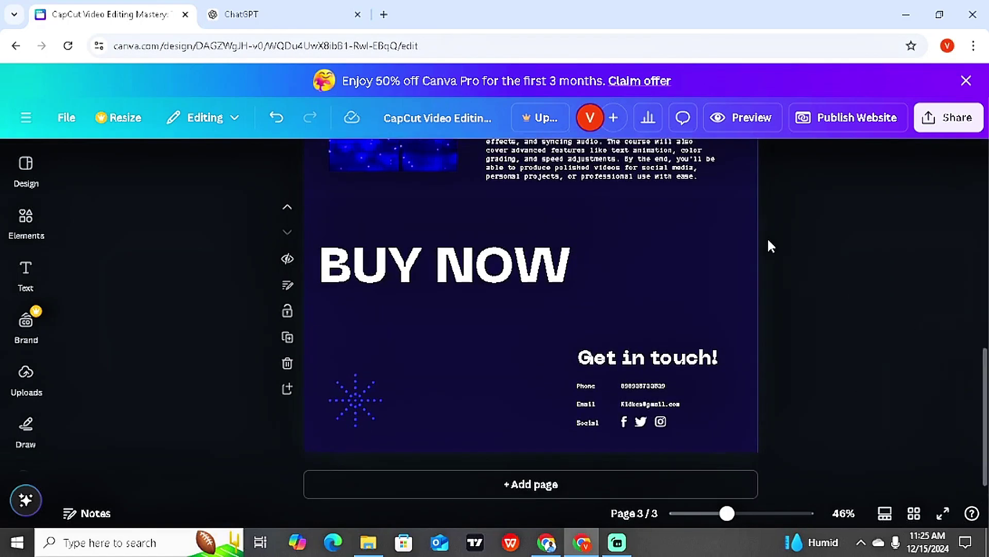
pyautogui.moveTo(549, 548)
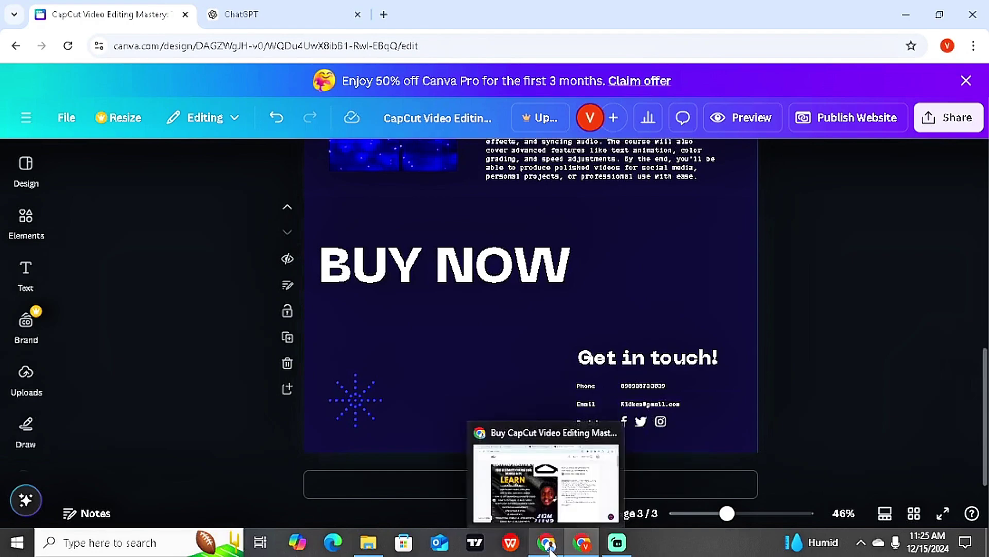
pyautogui.click(547, 479)
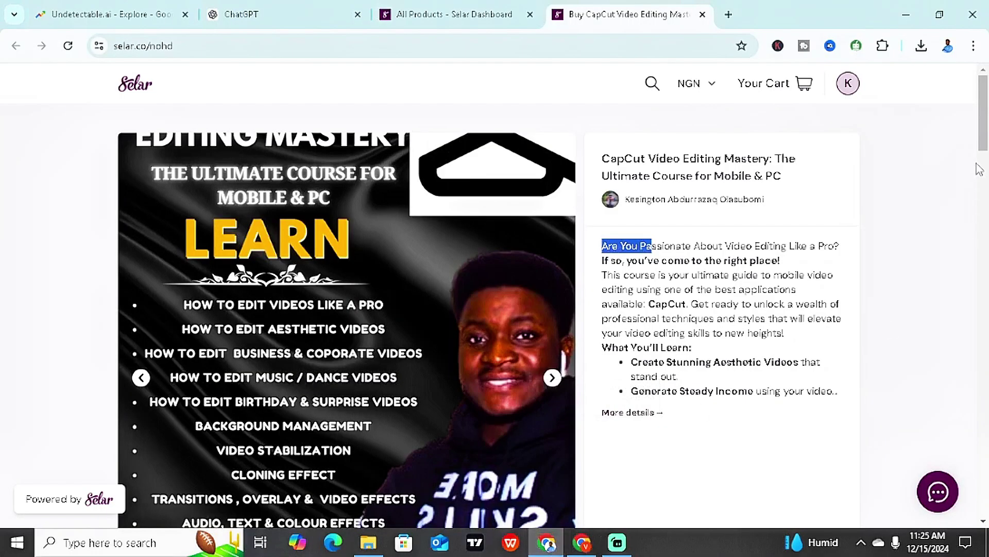
pyautogui.moveTo(983, 145); pyautogui.dragTo(988, 77)
pyautogui.click(576, 550)
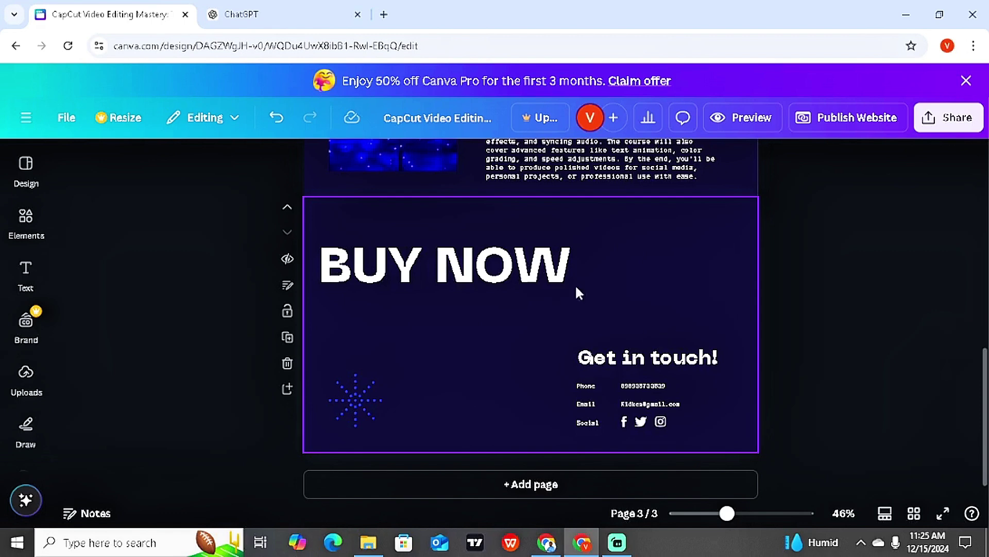
pyautogui.click(522, 263)
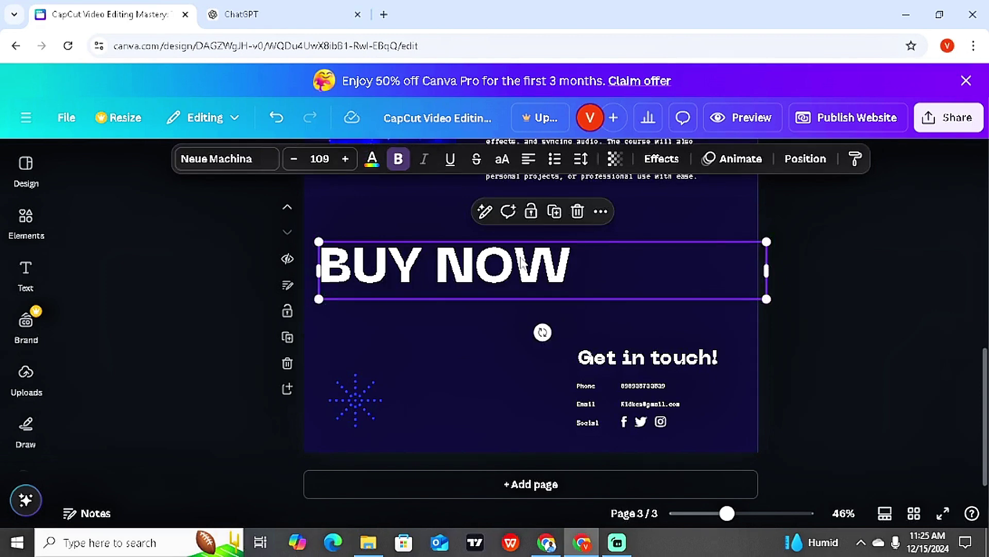
pyautogui.click(601, 212)
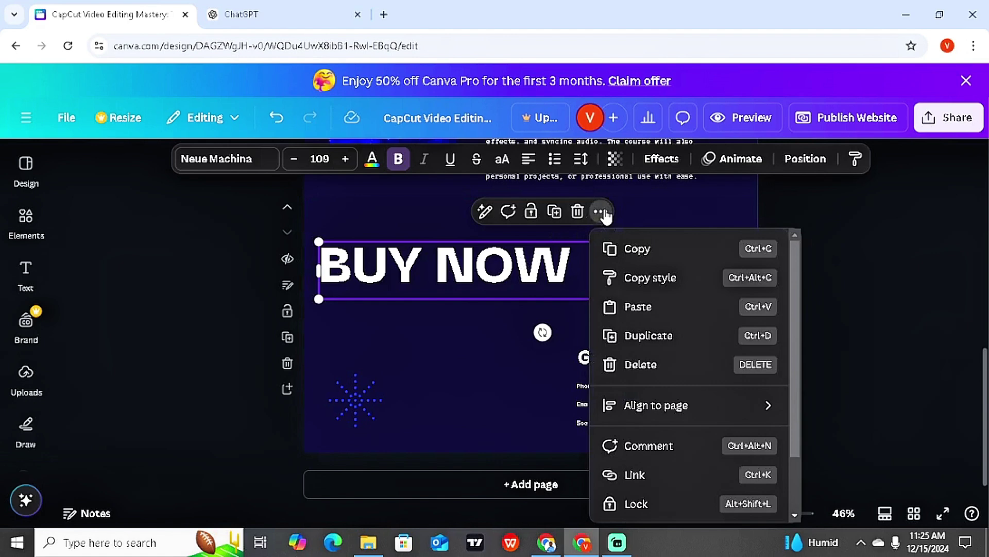
pyautogui.click(636, 475)
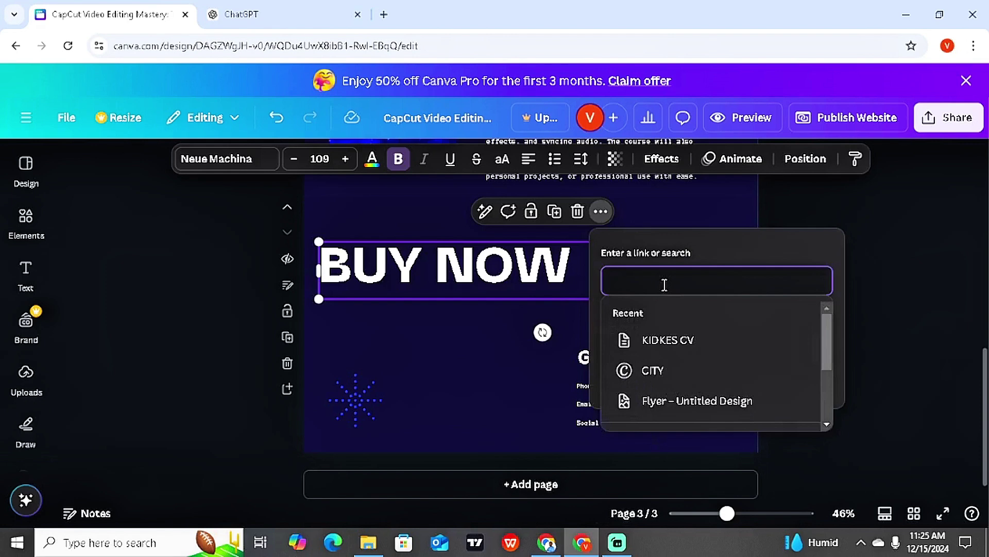
pyautogui.click(542, 550)
pyautogui.click(108, 47)
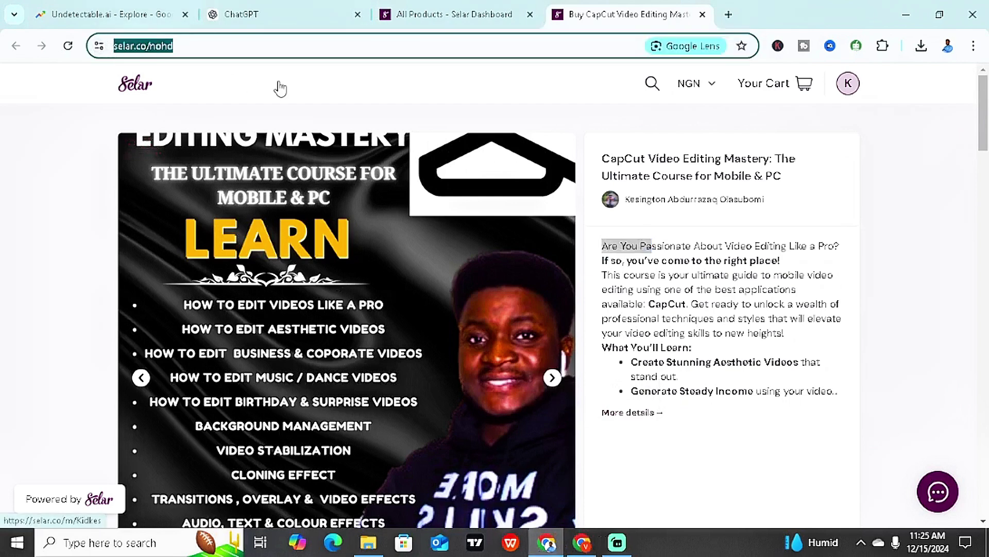
pyautogui.moveTo(580, 550)
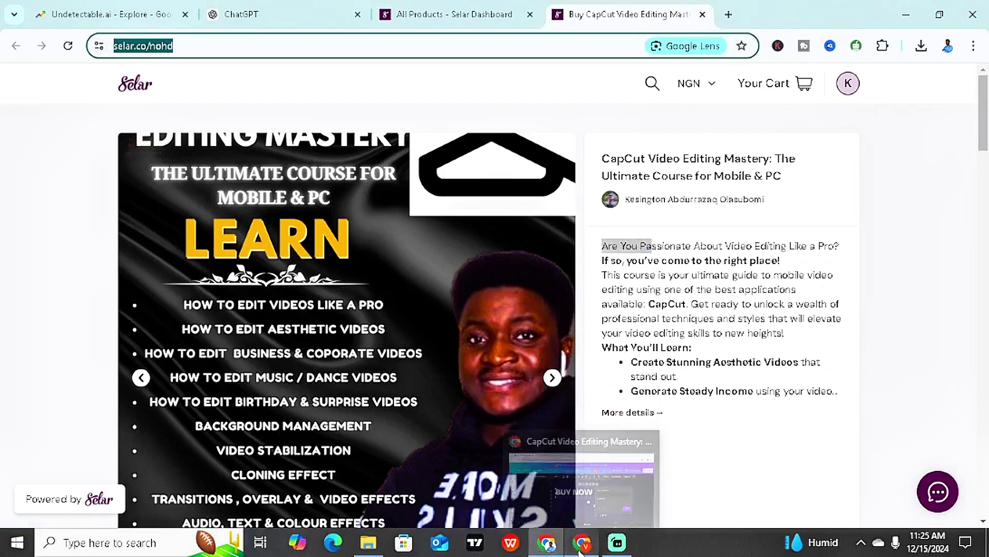
pyautogui.click(581, 493)
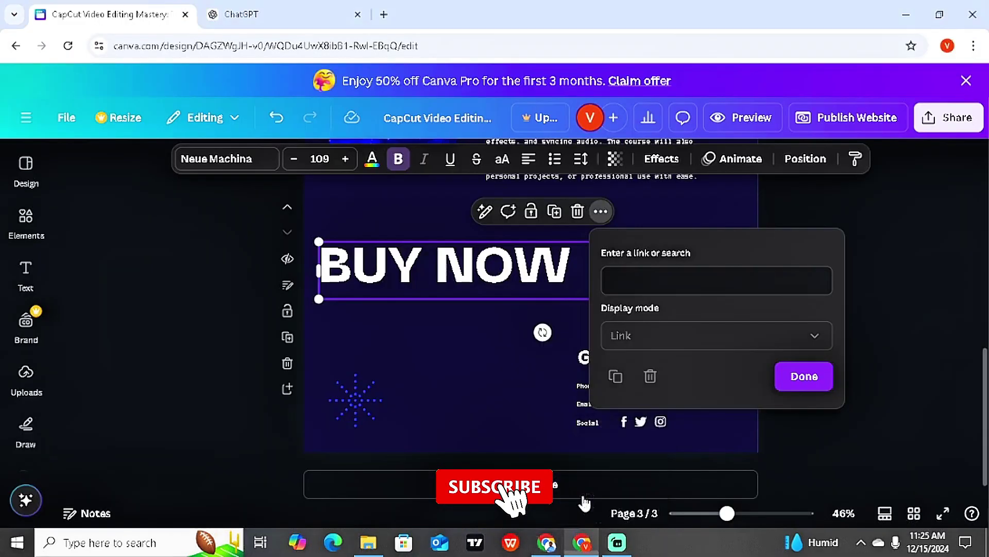
pyautogui.click(684, 289)
pyautogui.write('https://selar.co/mohd')
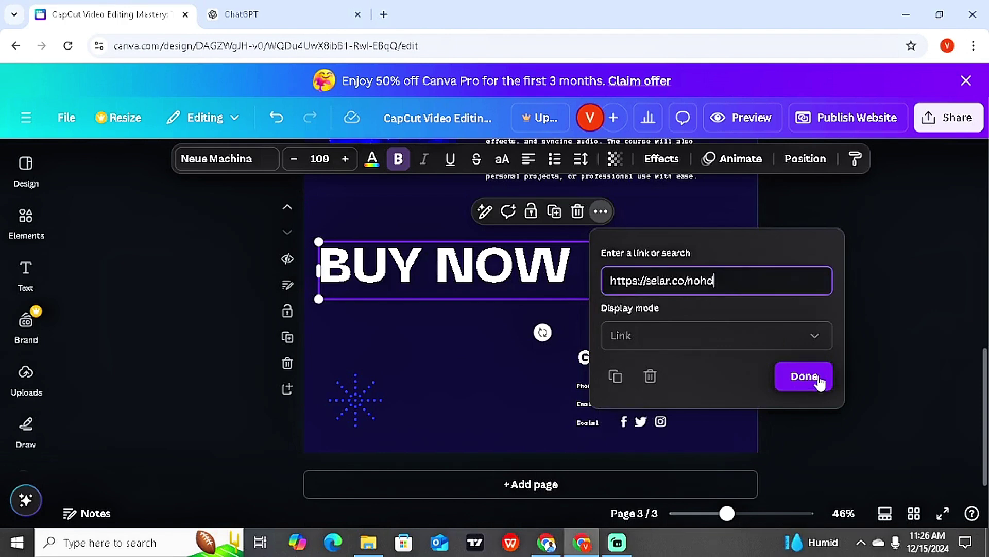
pyautogui.click(819, 382)
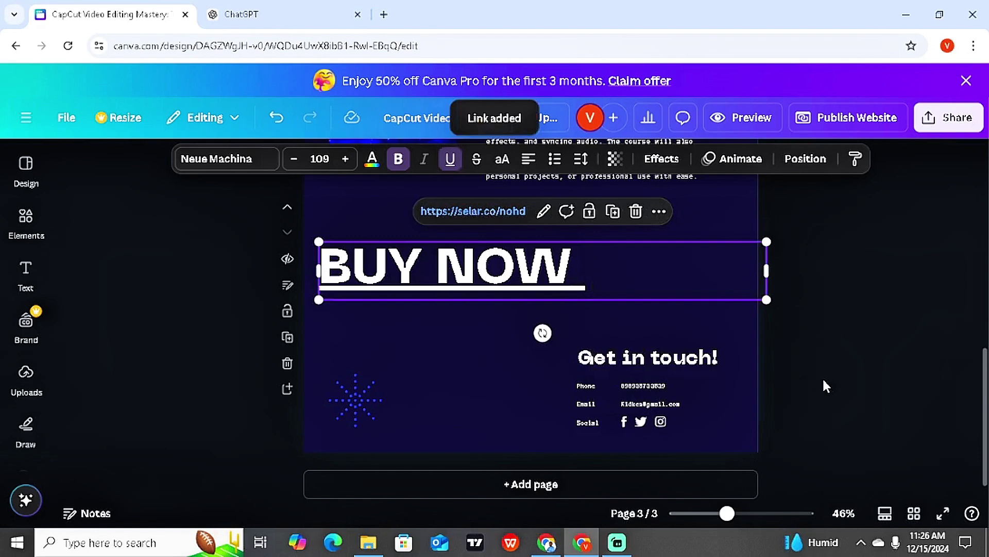
pyautogui.click(823, 376)
pyautogui.click(504, 276)
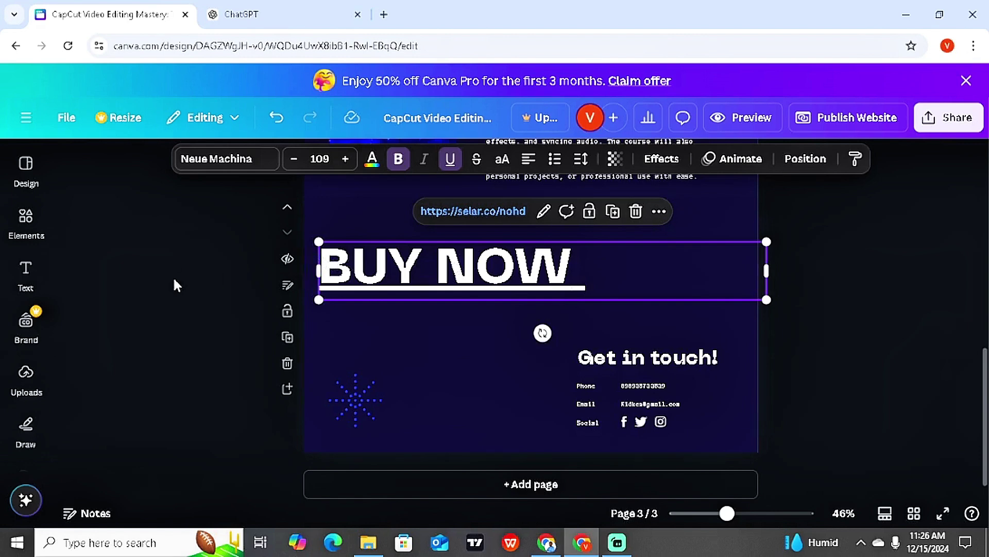
# Search Elements for 'Button' and add a white rounded button graphic to the page.
pyautogui.click(25, 221)
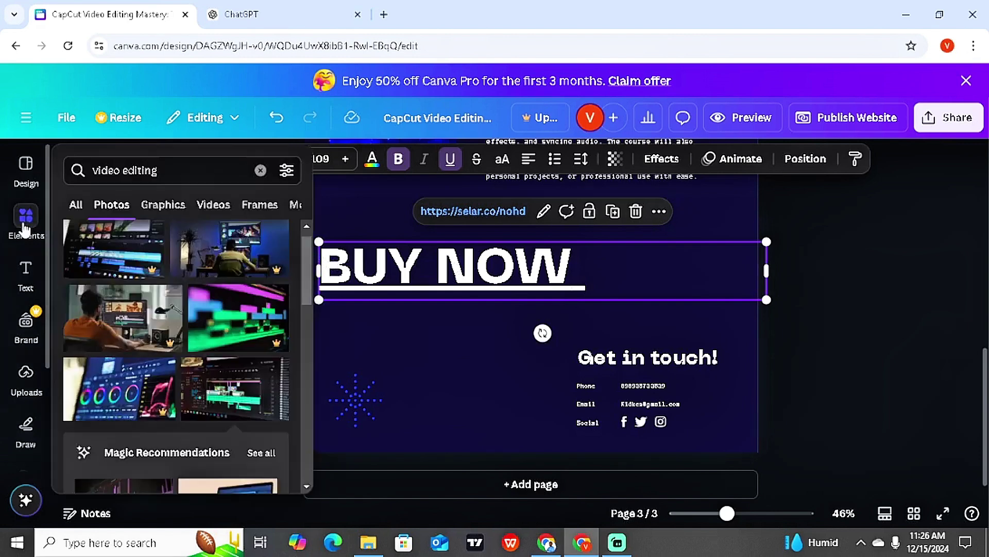
pyautogui.click(161, 165)
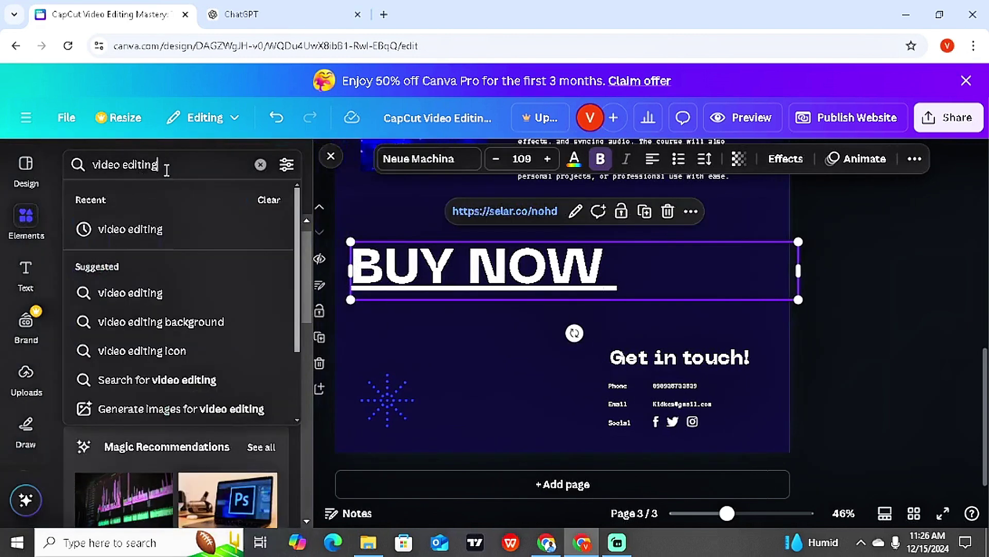
pyautogui.moveTo(166, 168); pyautogui.dragTo(45, 165)
pyautogui.write('Button')
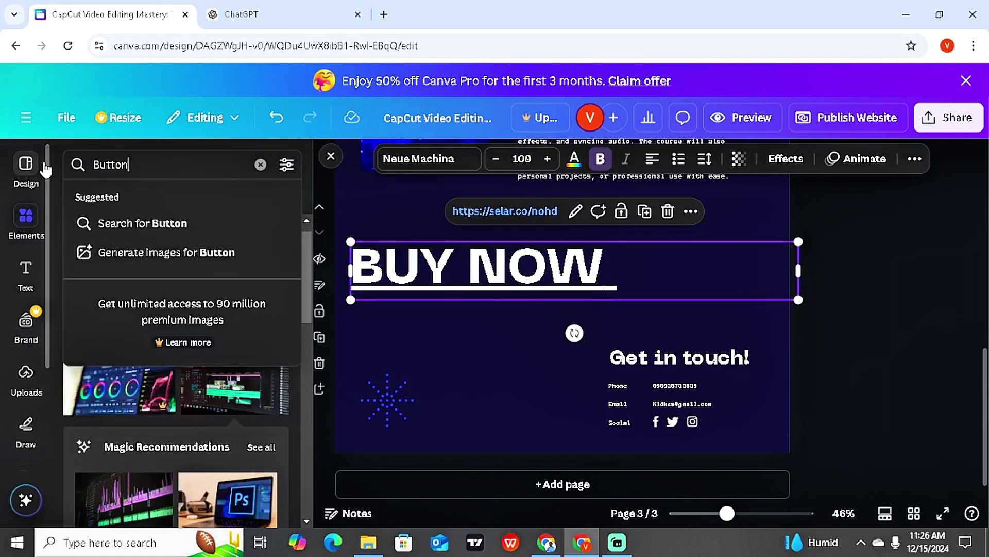
pyautogui.press('Return')
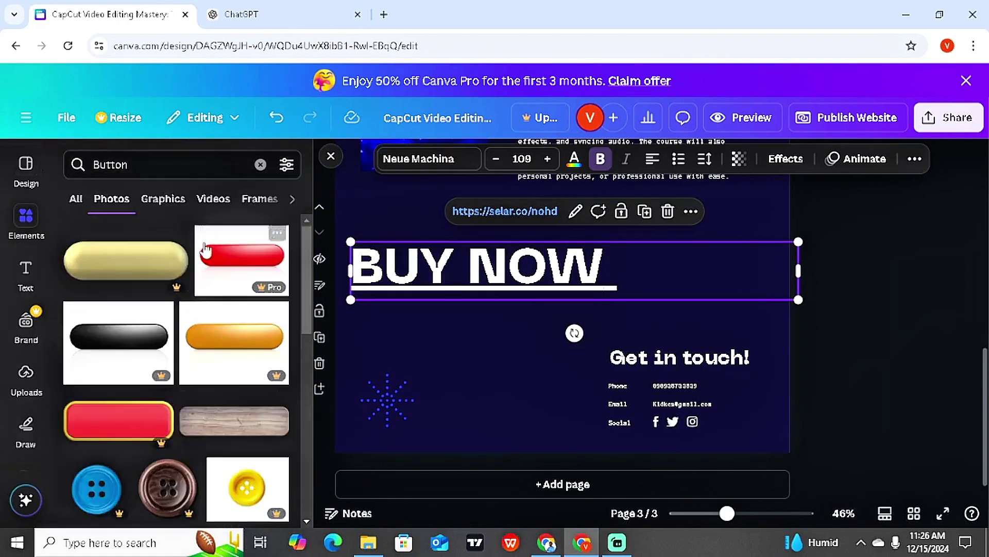
pyautogui.click(164, 201)
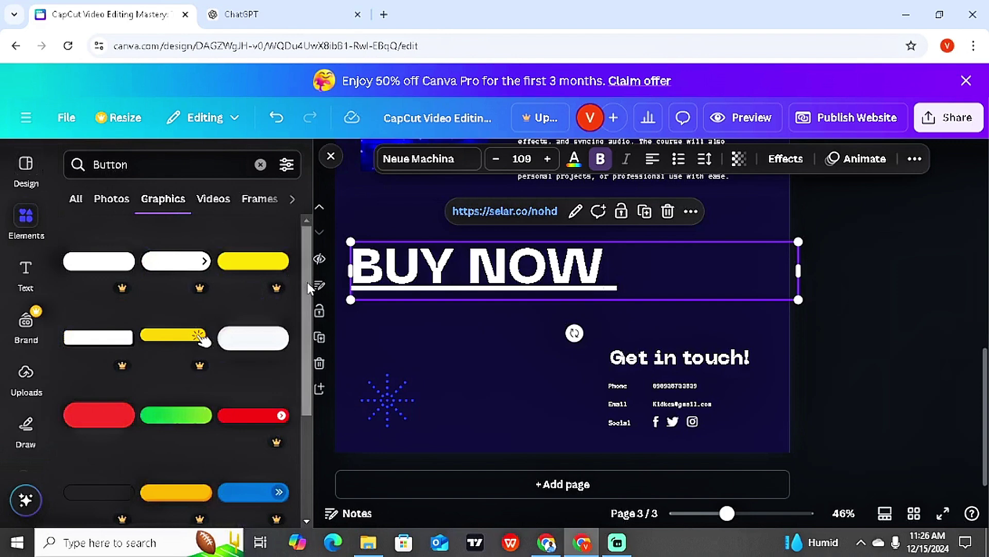
pyautogui.click(261, 351)
# Shrink the button graphic to about half width and position it behind BUY NOW.
pyautogui.moveTo(552, 326)
pyautogui.mouseDown()
pyautogui.moveTo(512, 290)
pyautogui.moveTo(548, 310)
pyautogui.mouseUp()
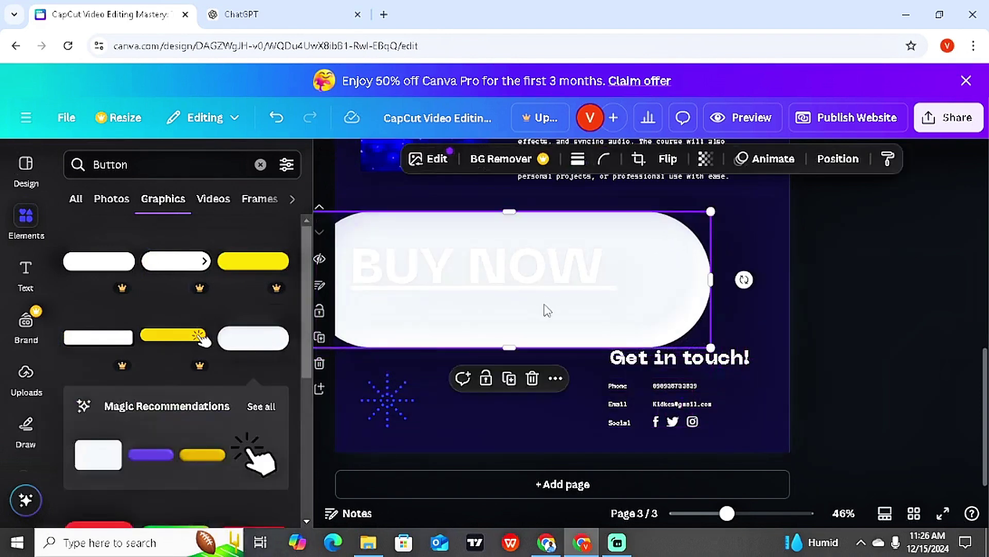
pyautogui.moveTo(711, 347); pyautogui.dragTo(531, 283)
pyautogui.moveTo(464, 230); pyautogui.dragTo(492, 232)
pyautogui.moveTo(583, 261); pyautogui.dragTo(633, 260)
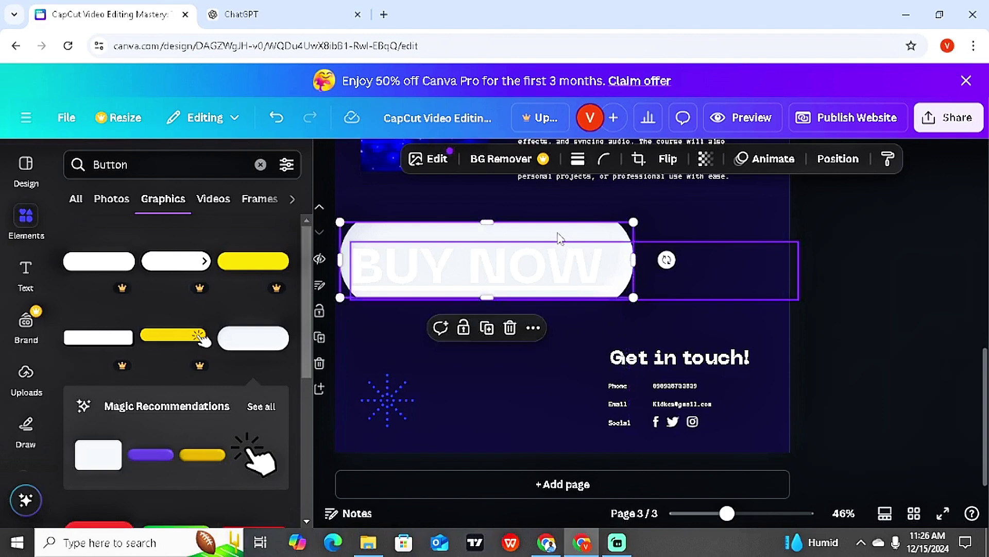
pyautogui.moveTo(548, 237); pyautogui.dragTo(548, 237)
# Make the BUY NOW text dark navy and nudge the white button shape down beneath it.
pyautogui.click(522, 278)
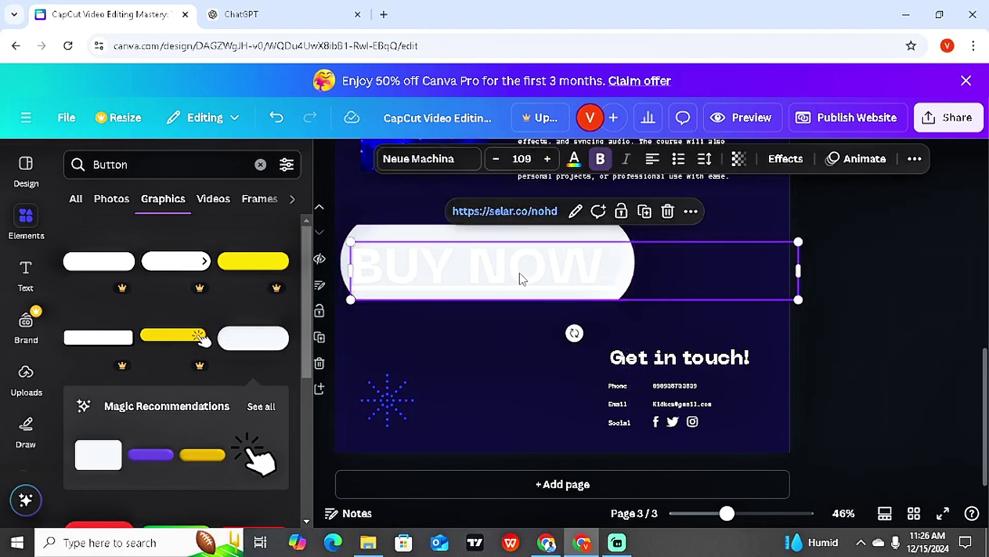
pyautogui.click(575, 158)
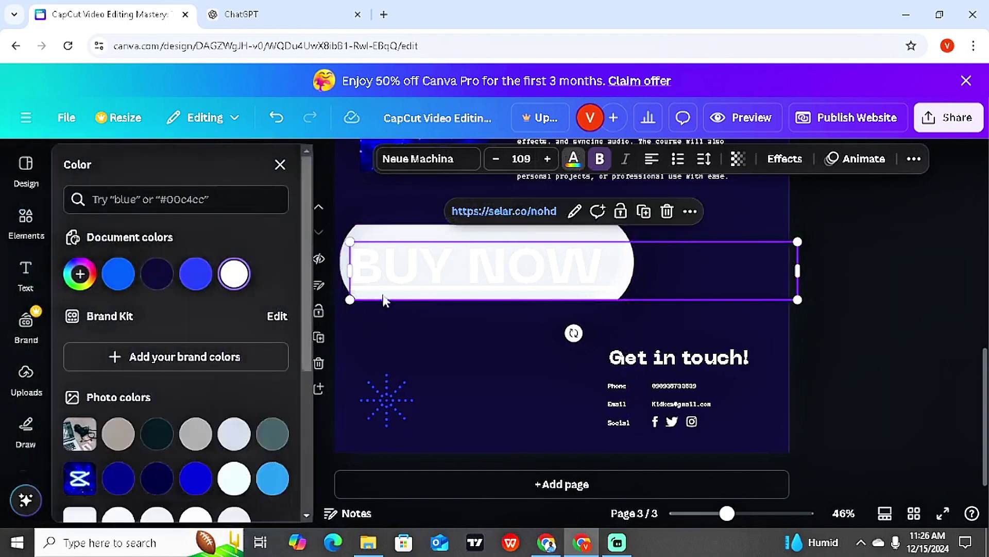
pyautogui.click(156, 274)
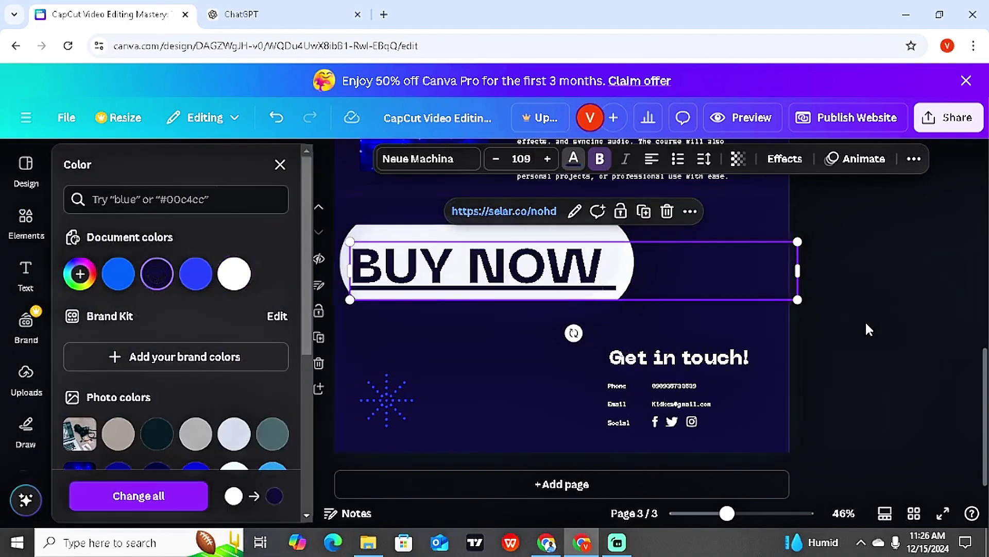
pyautogui.press('Escape')
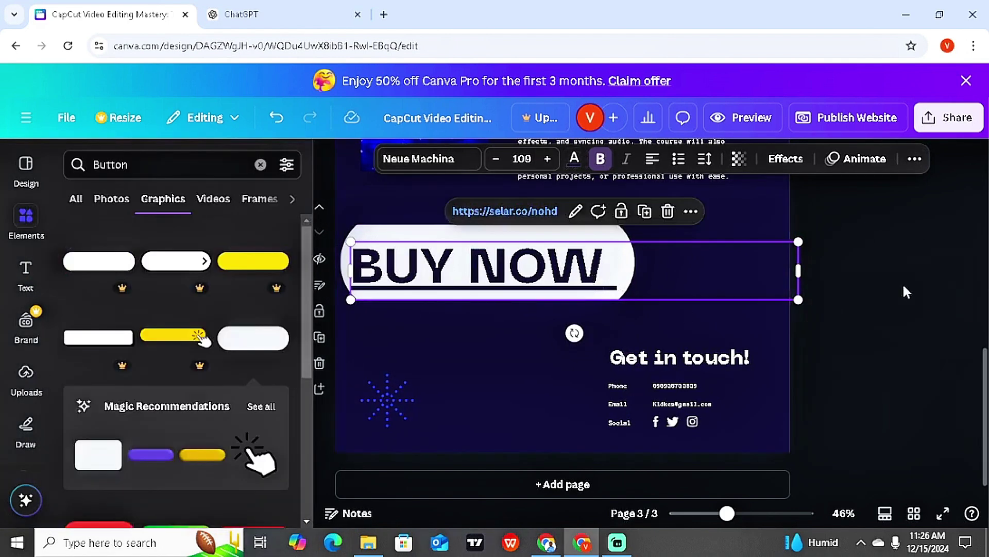
pyautogui.click(902, 282)
pyautogui.moveTo(584, 237); pyautogui.dragTo(584, 245)
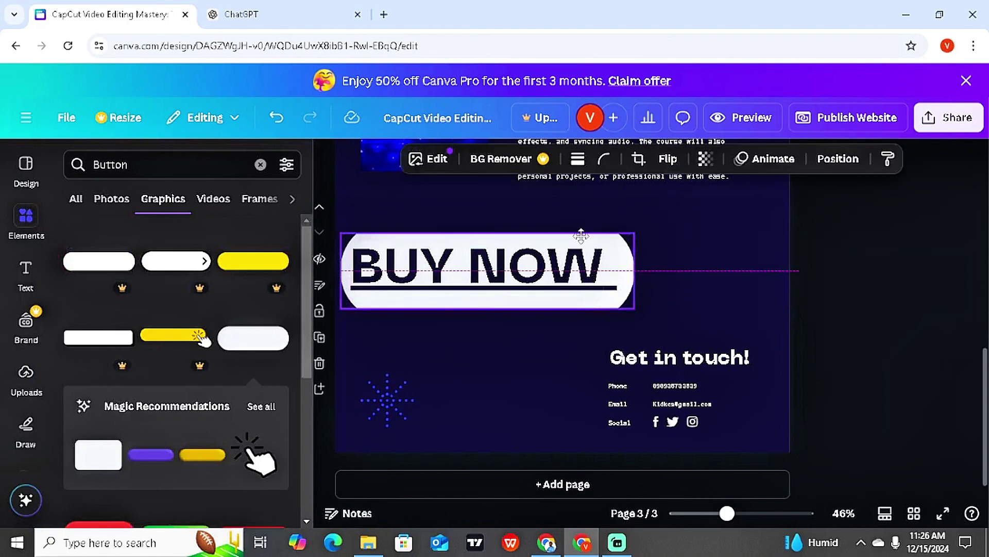
pyautogui.click(921, 265)
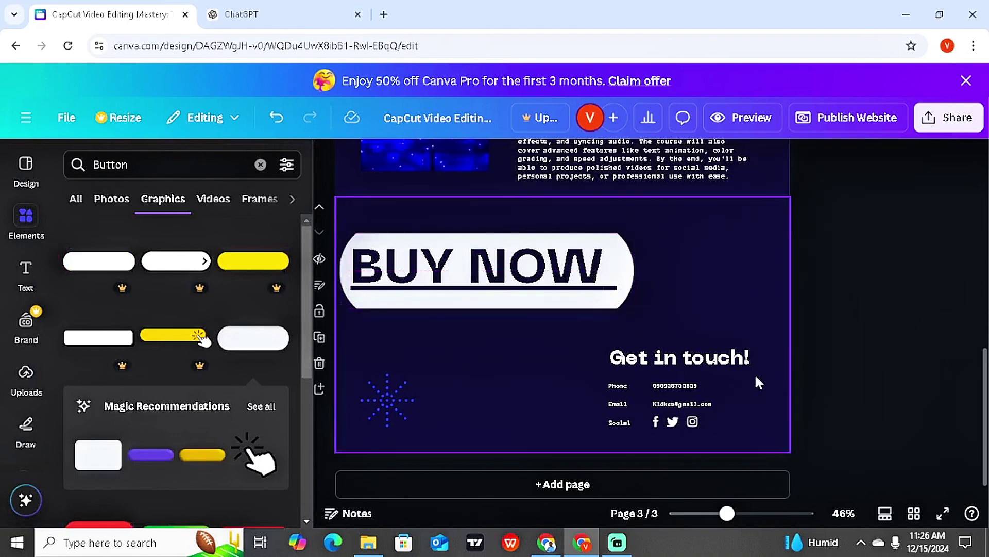
# Link the Instagram icon in Get in touch to the store's Instagram profile URL.
pyautogui.click(656, 423)
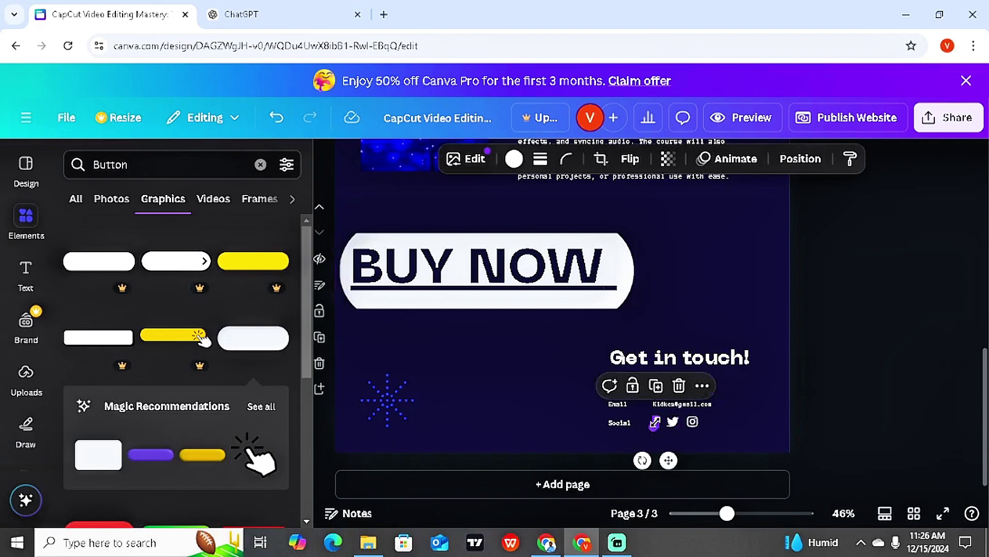
pyautogui.click(673, 423)
pyautogui.click(690, 424)
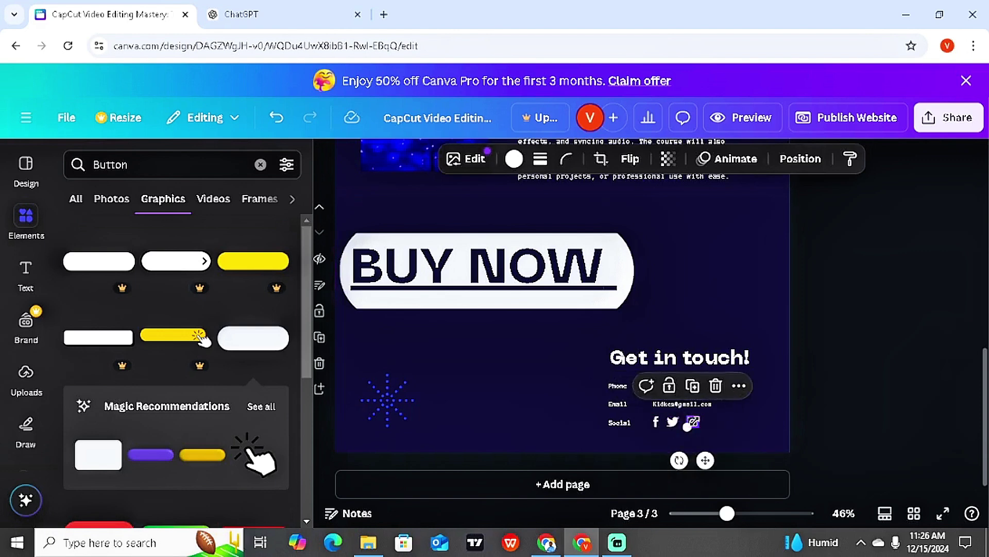
pyautogui.click(738, 387)
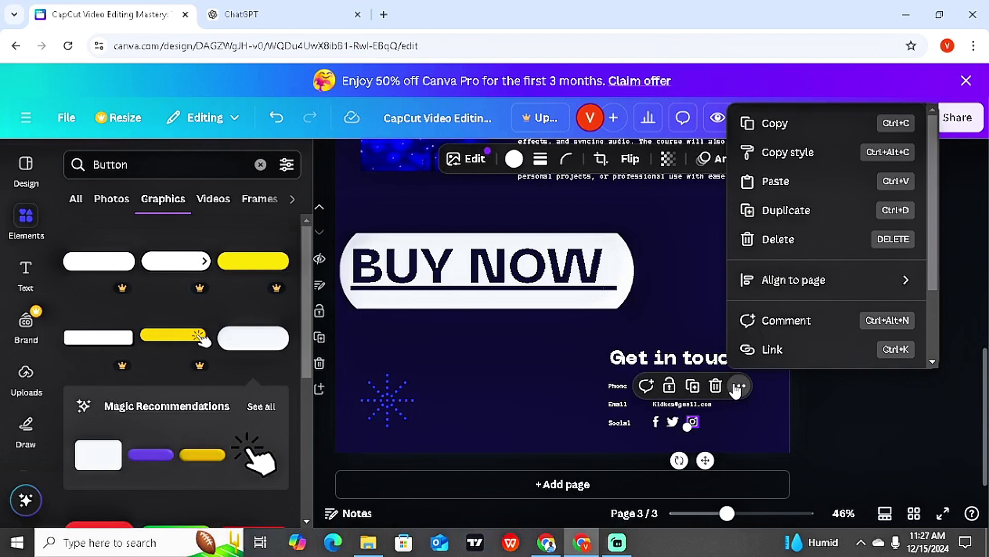
pyautogui.click(787, 349)
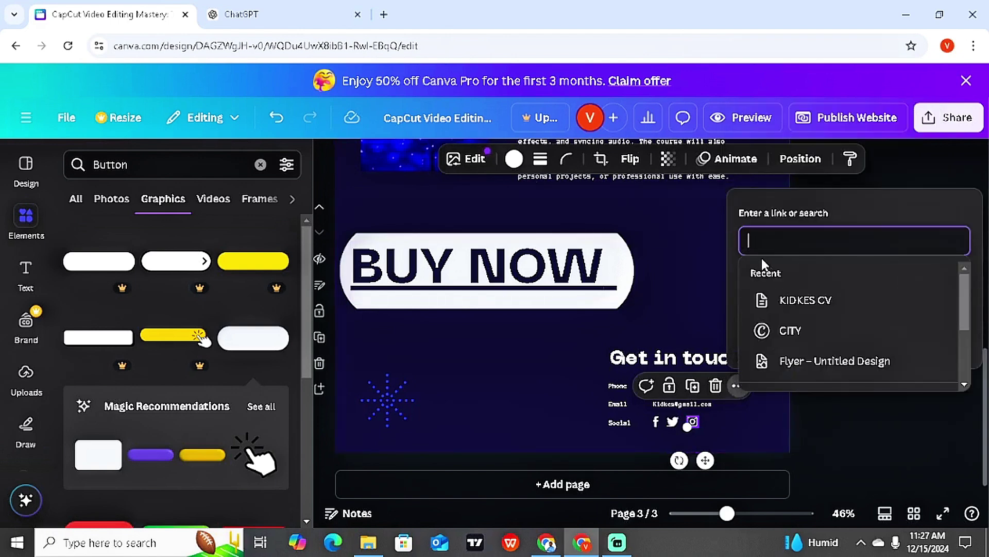
pyautogui.click(383, 14)
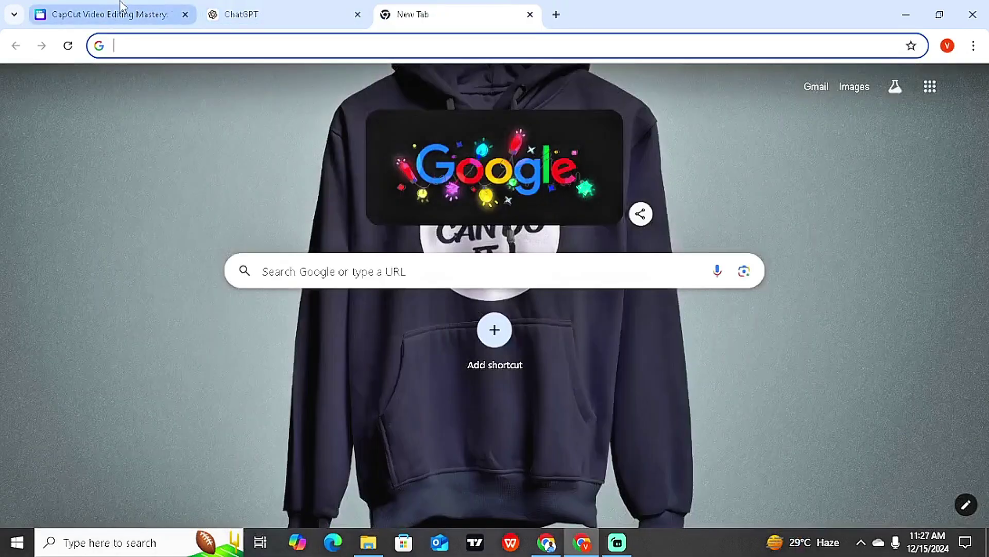
pyautogui.click(108, 14)
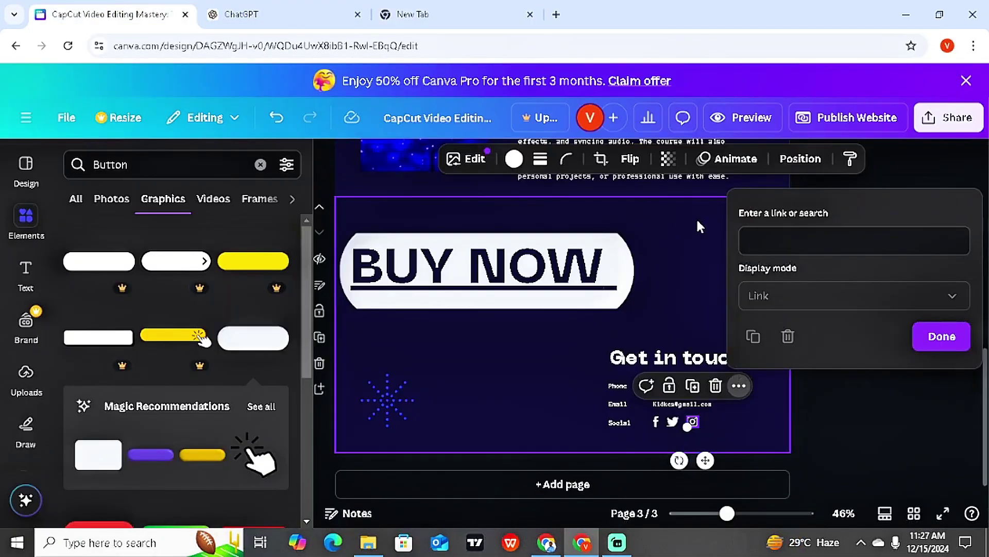
pyautogui.click(802, 239)
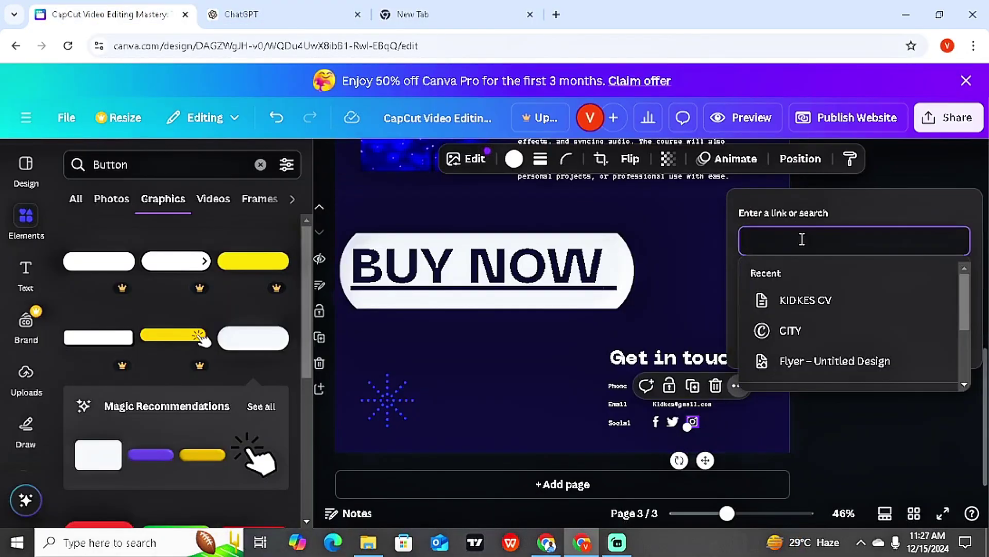
pyautogui.write('in')
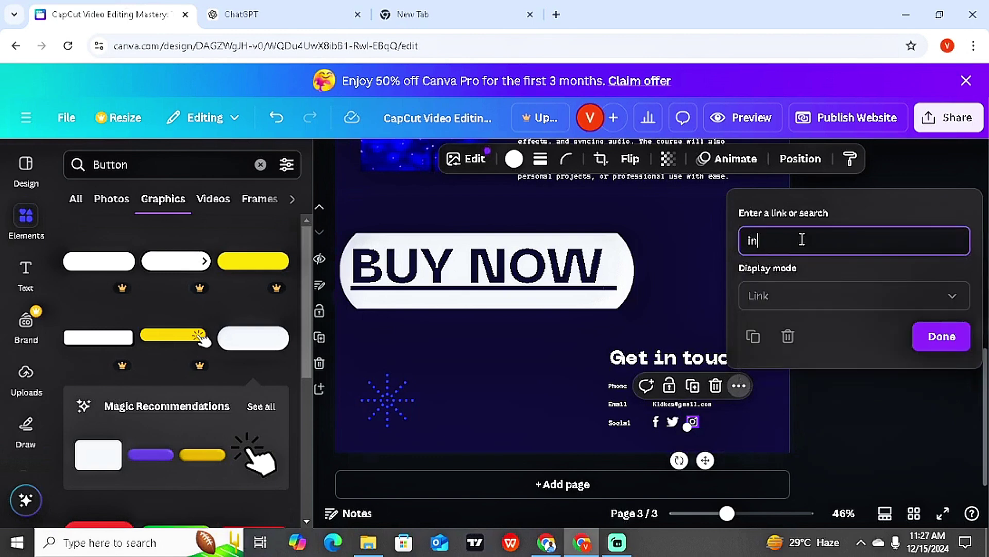
pyautogui.write('stagram.co')
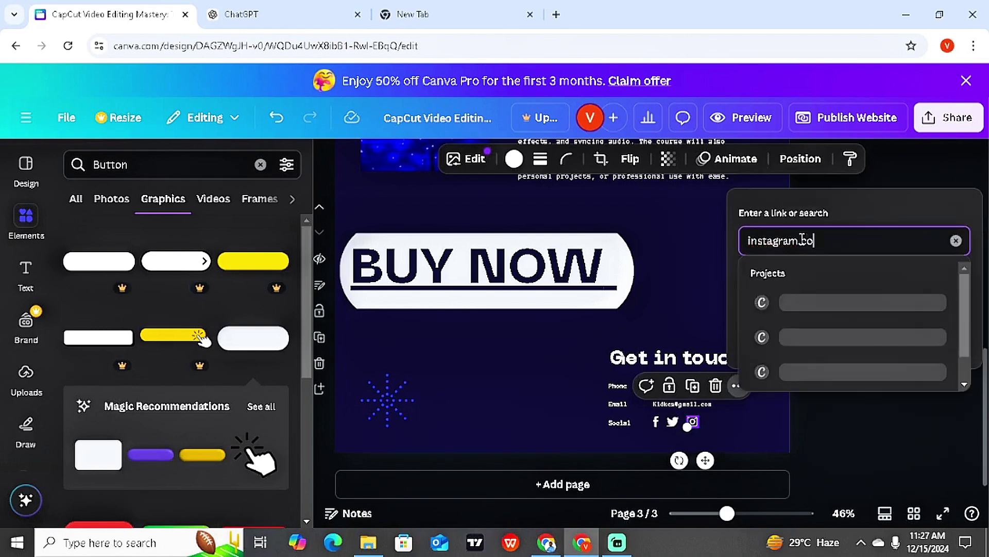
pyautogui.write('m/Official_')
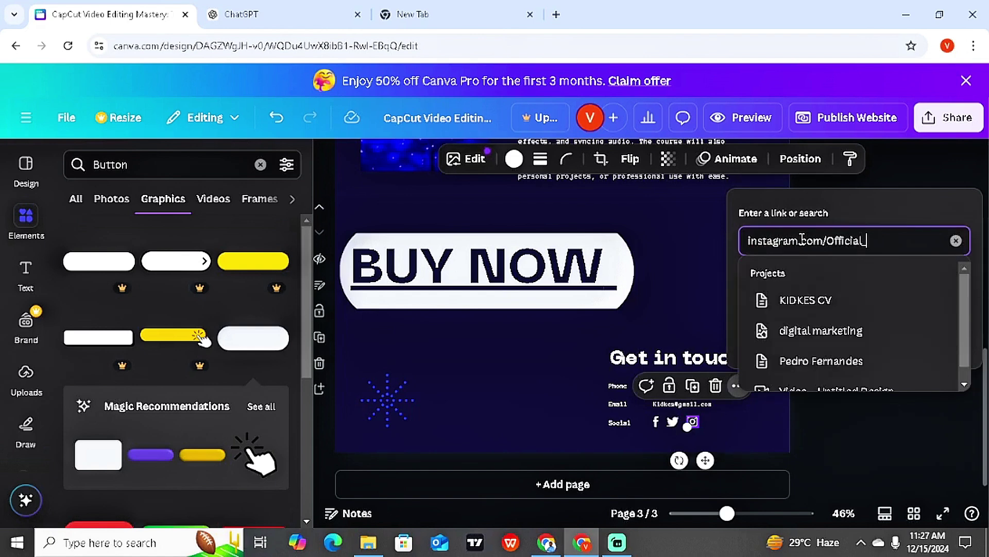
pyautogui.write('Kidkes/')
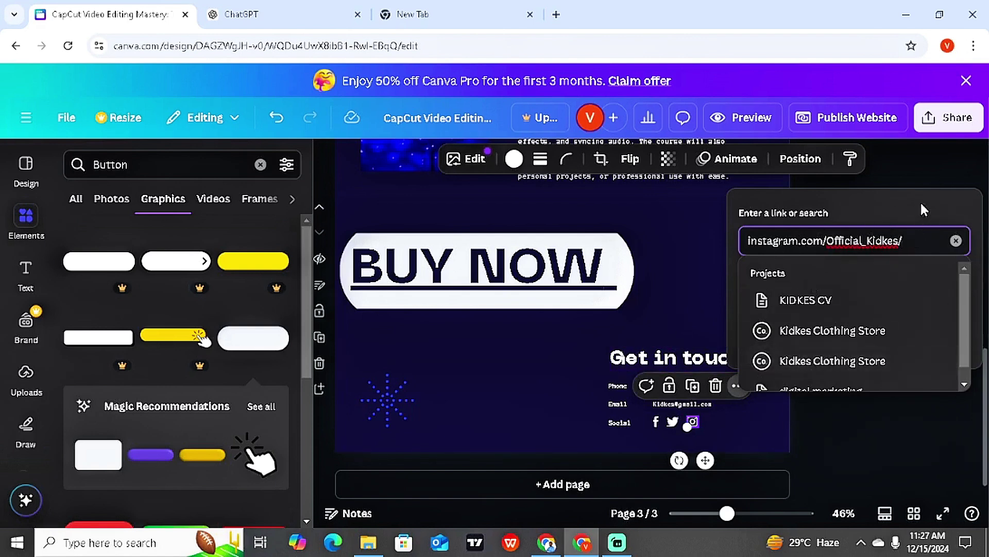
pyautogui.scroll(-1, 963, 286)
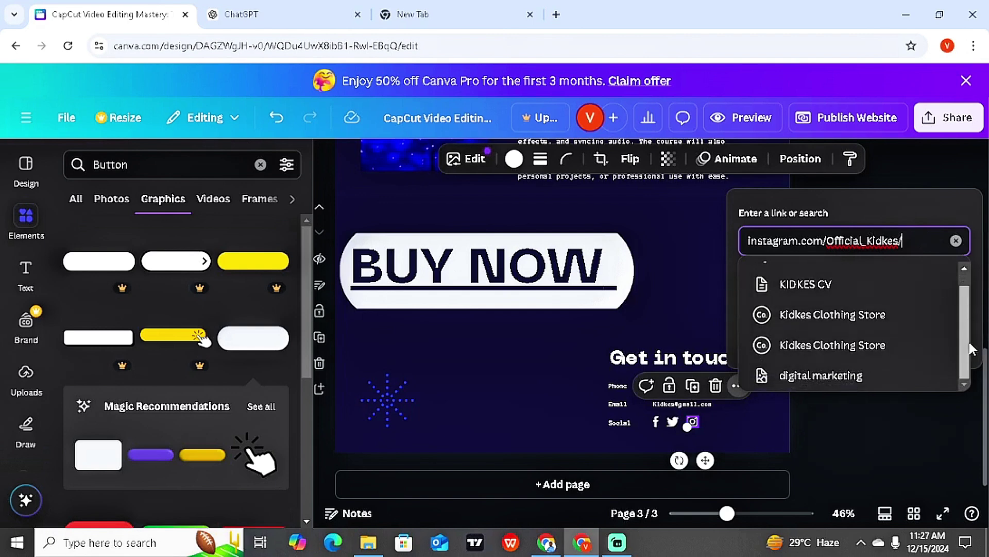
pyautogui.click(911, 419)
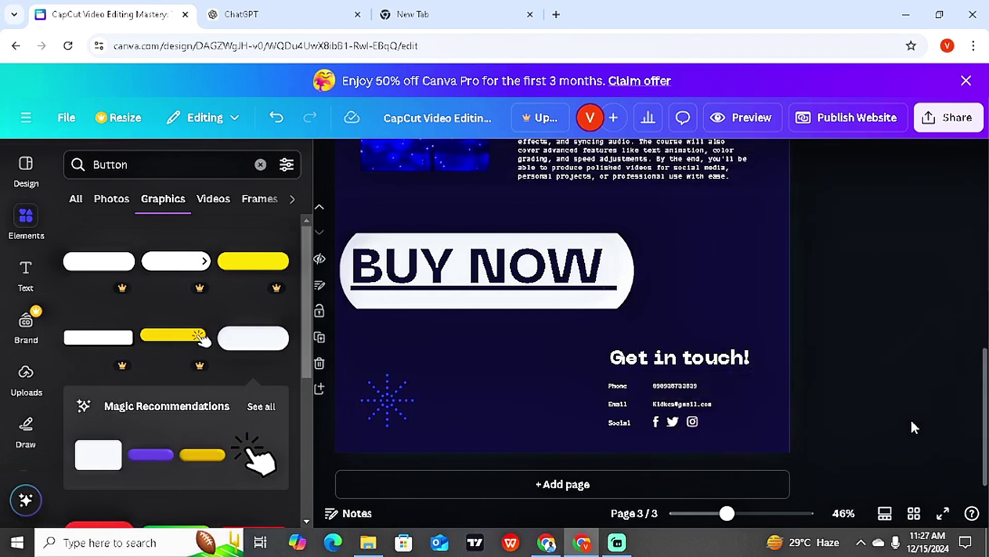
# Check the Instagram link, then reselect the Twitter and Facebook icons and deselect them.
pyautogui.click(693, 423)
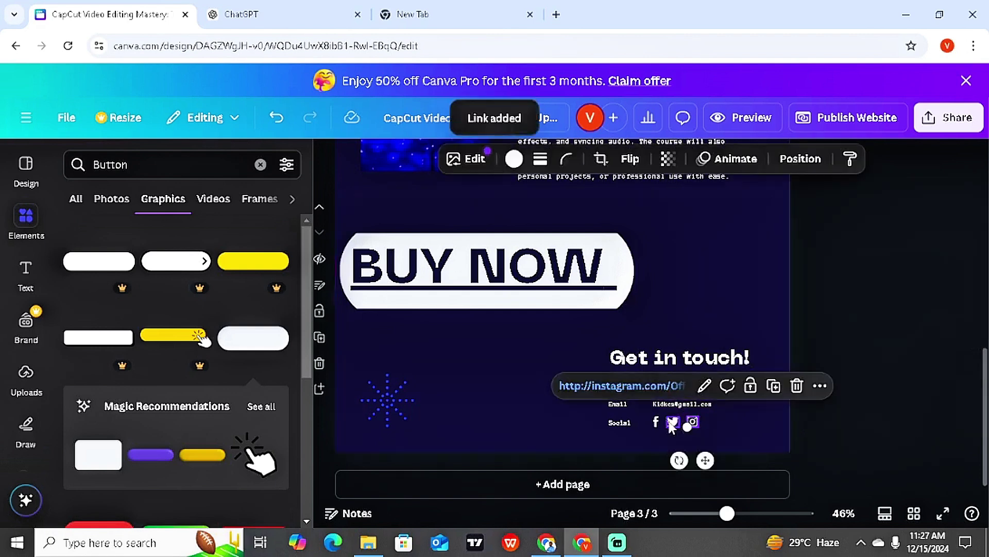
pyautogui.click(673, 421)
pyautogui.click(656, 422)
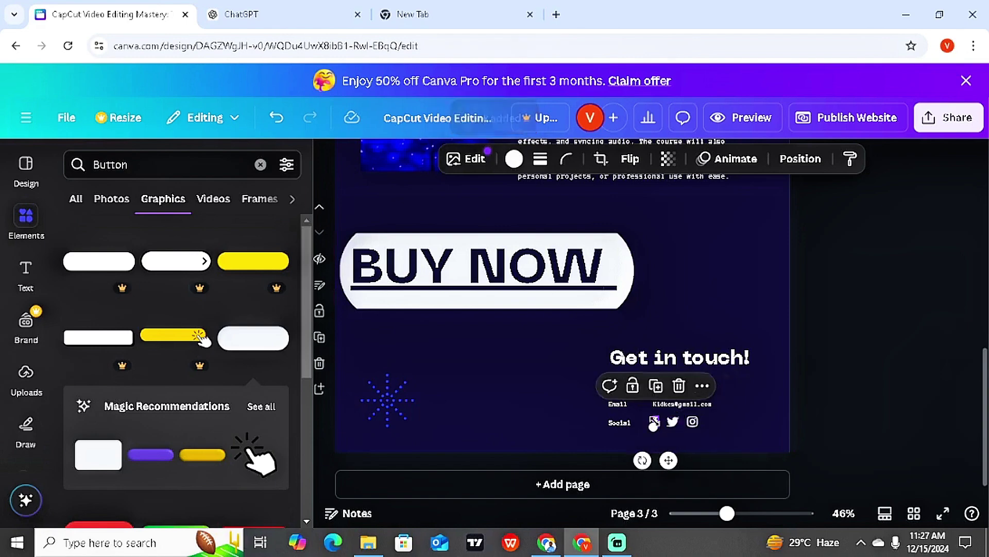
pyautogui.click(885, 382)
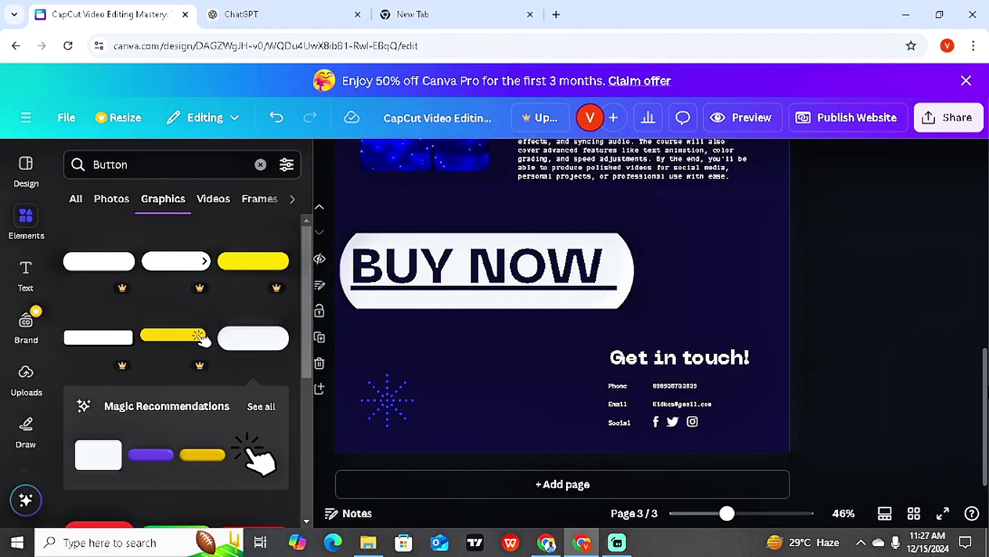
# Scroll up to page 1's CapCut Video Editing Mastery title and close the Elements panel.
pyautogui.moveTo(984, 394); pyautogui.dragTo(974, 195)
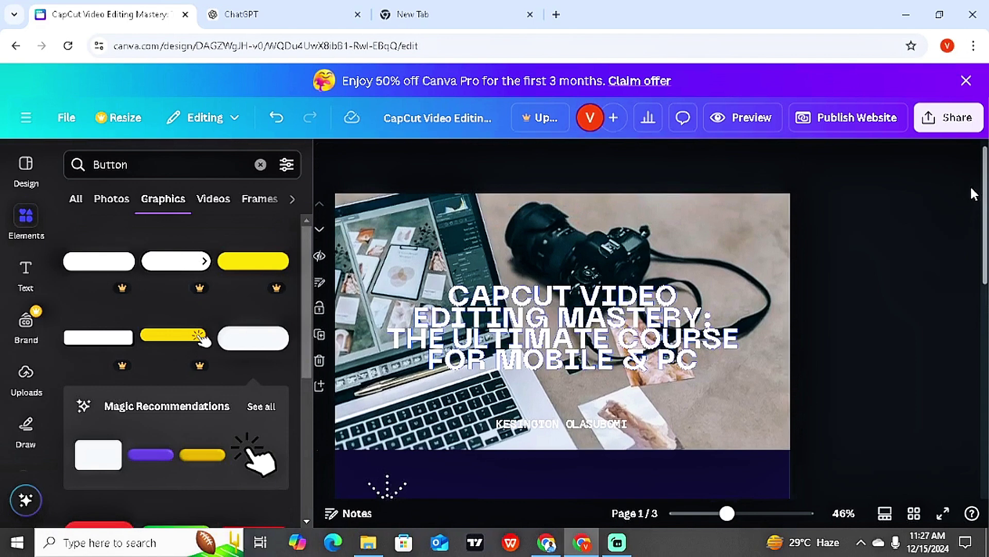
pyautogui.moveTo(974, 194); pyautogui.dragTo(979, 178)
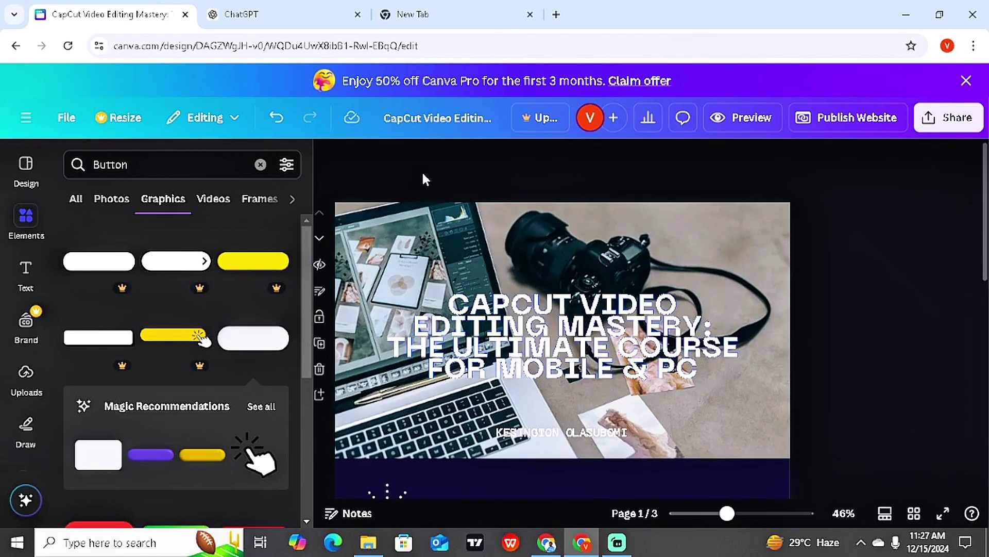
pyautogui.click(331, 157)
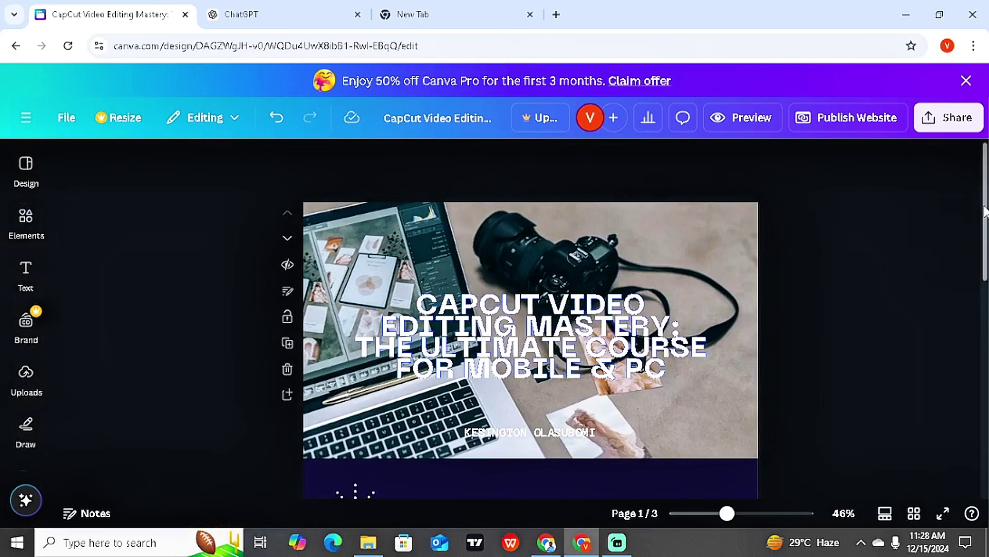
# Scroll through the pages back to page 1 and launch the website Preview.
pyautogui.moveTo(984, 211); pyautogui.dragTo(969, 423)
pyautogui.scroll(15, 969, 422)
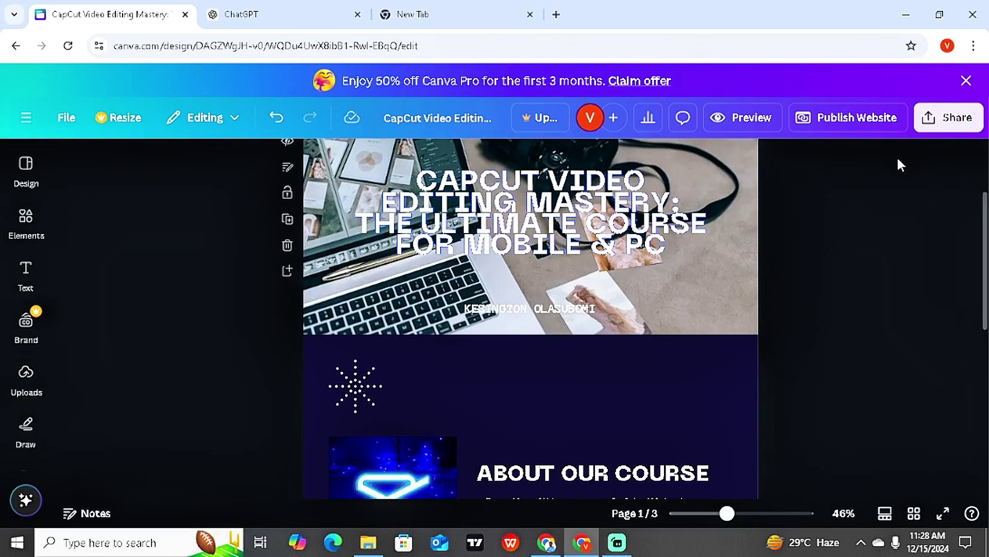
pyautogui.click(756, 115)
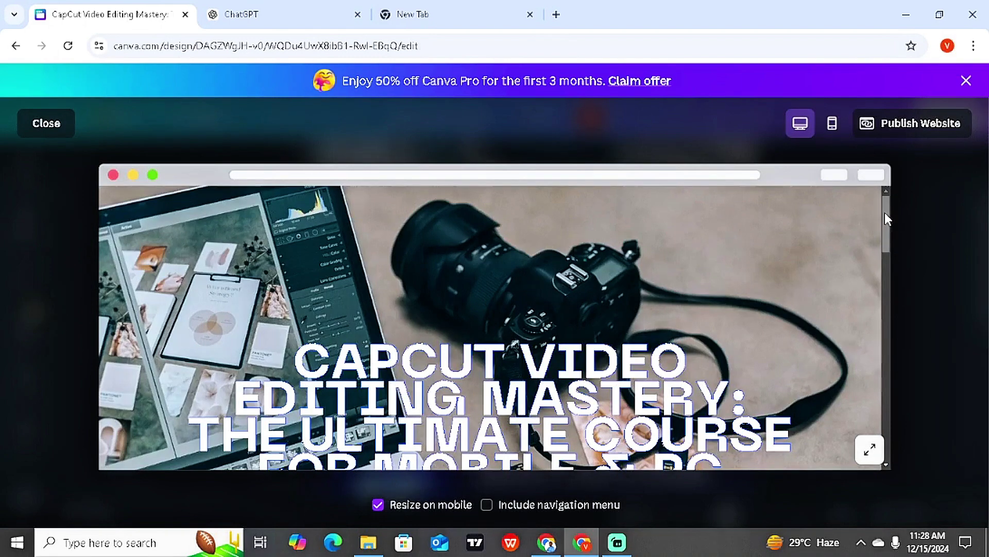
# Review the site with Resize on mobile toggled off and back on, in Mobile then Desktop view.
pyautogui.moveTo(885, 213); pyautogui.dragTo(884, 387)
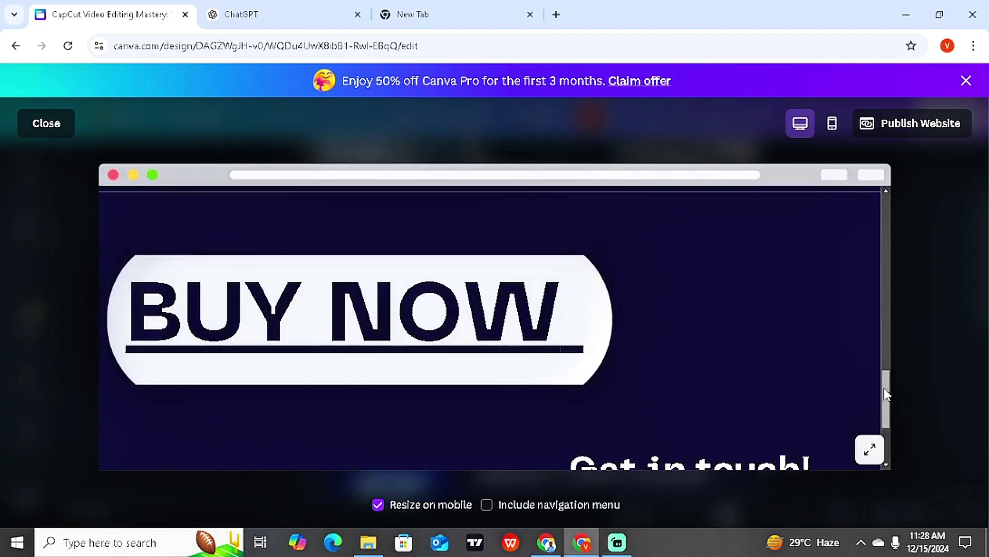
pyautogui.click(378, 505)
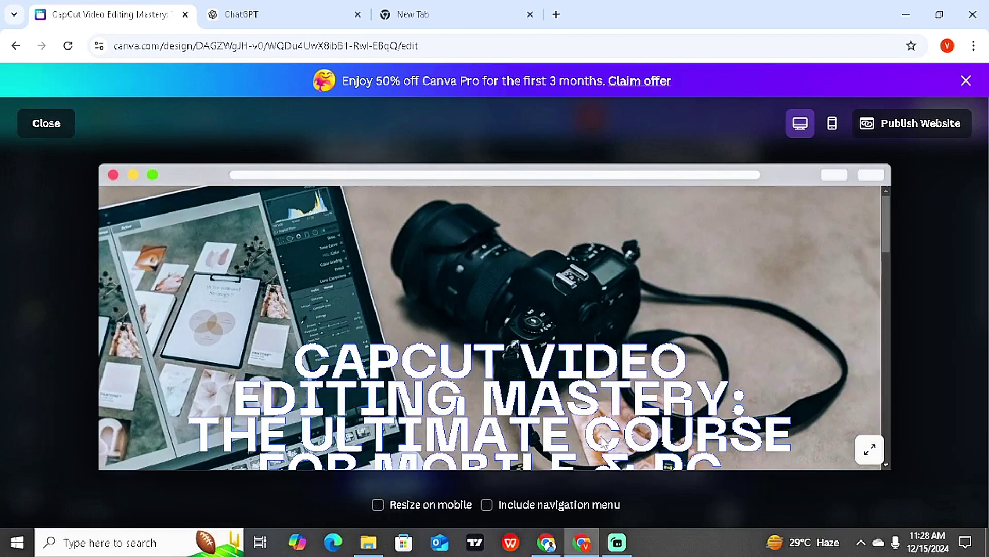
pyautogui.moveTo(886, 257); pyautogui.dragTo(893, 315)
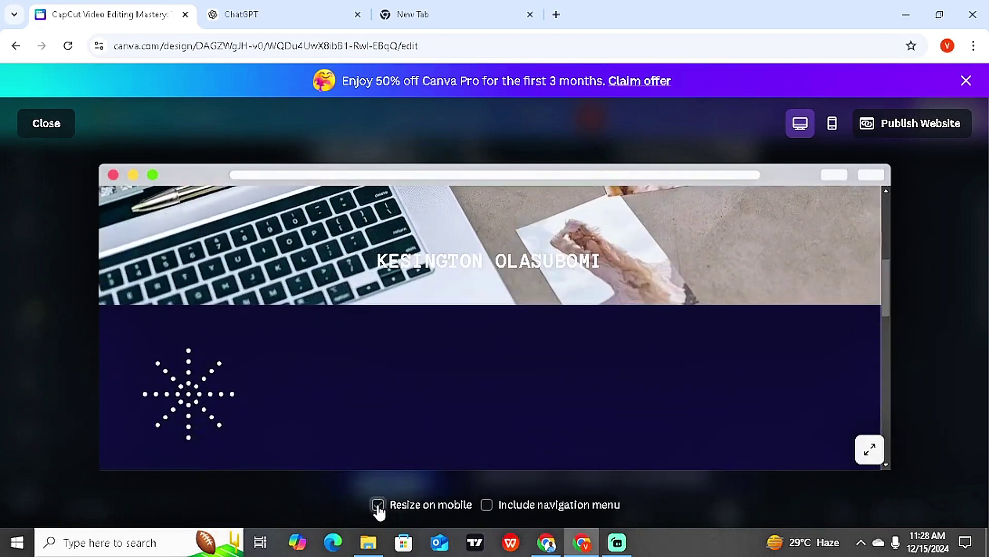
pyautogui.click(377, 505)
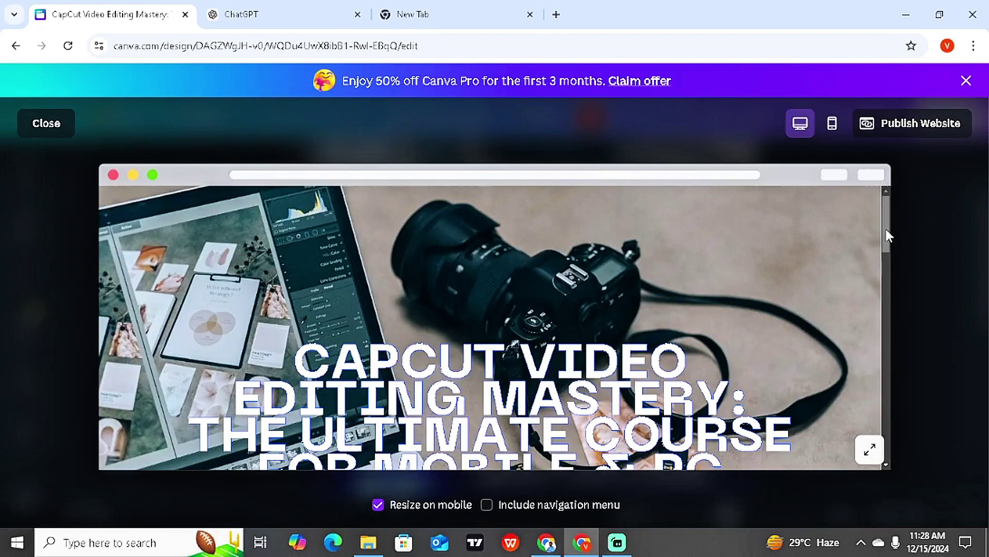
pyautogui.moveTo(889, 236); pyautogui.dragTo(877, 361)
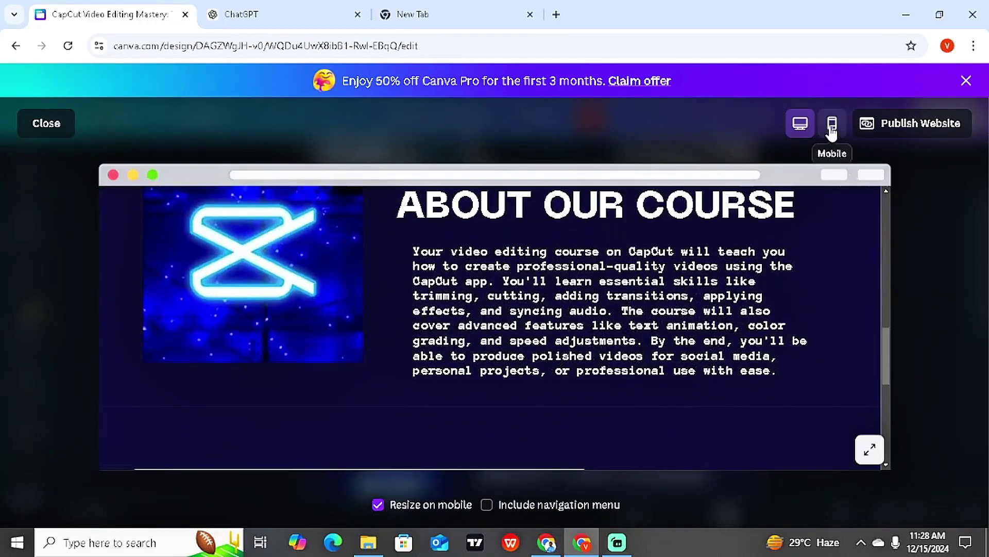
pyautogui.click(832, 126)
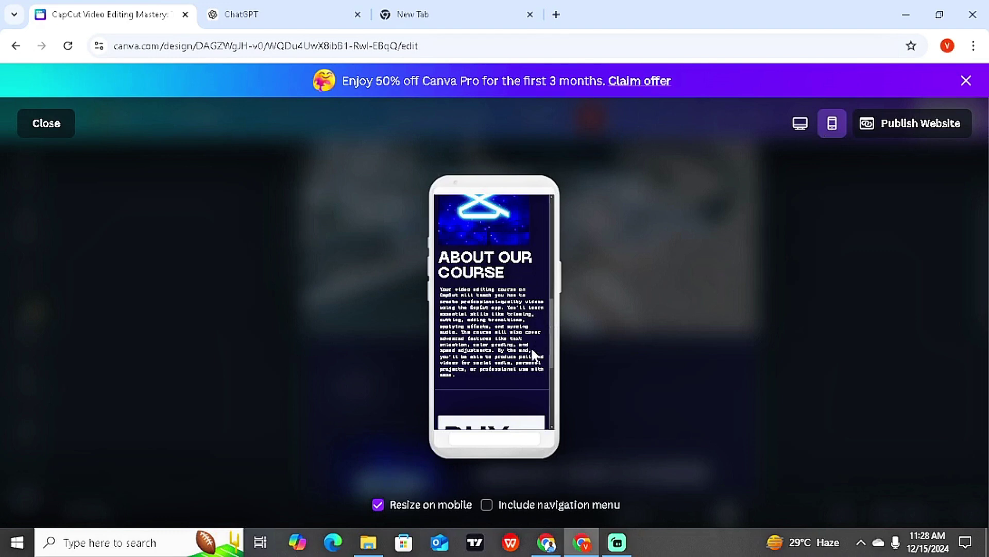
pyautogui.moveTo(552, 335); pyautogui.dragTo(559, 404)
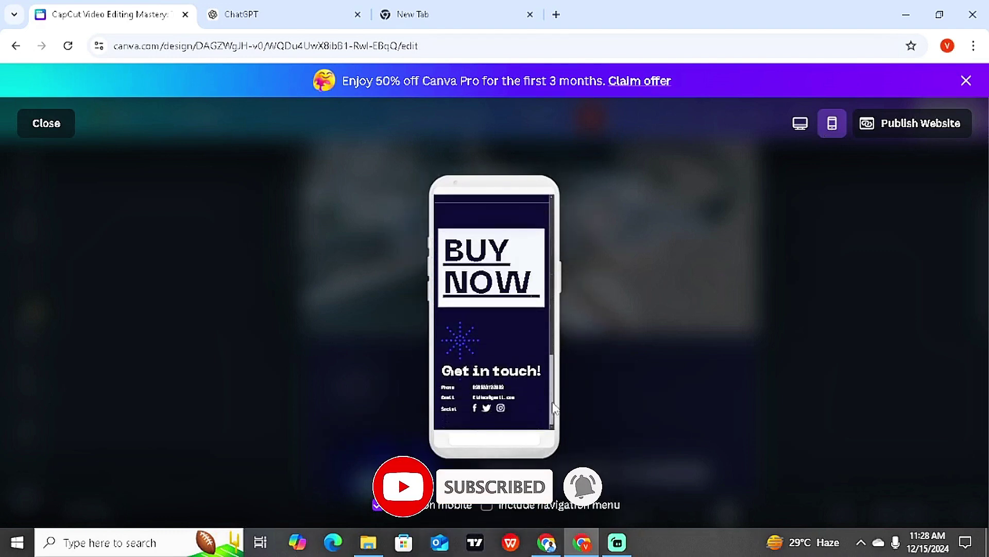
pyautogui.click(800, 123)
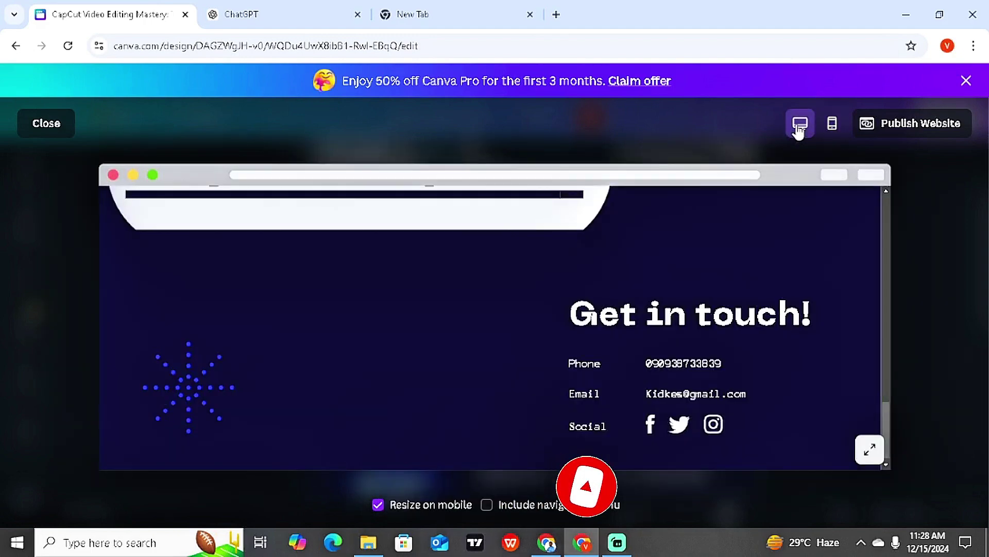
# Enter kidkesvideopro as the Website URL in Publish Website and view the custom domain options.
pyautogui.click(916, 123)
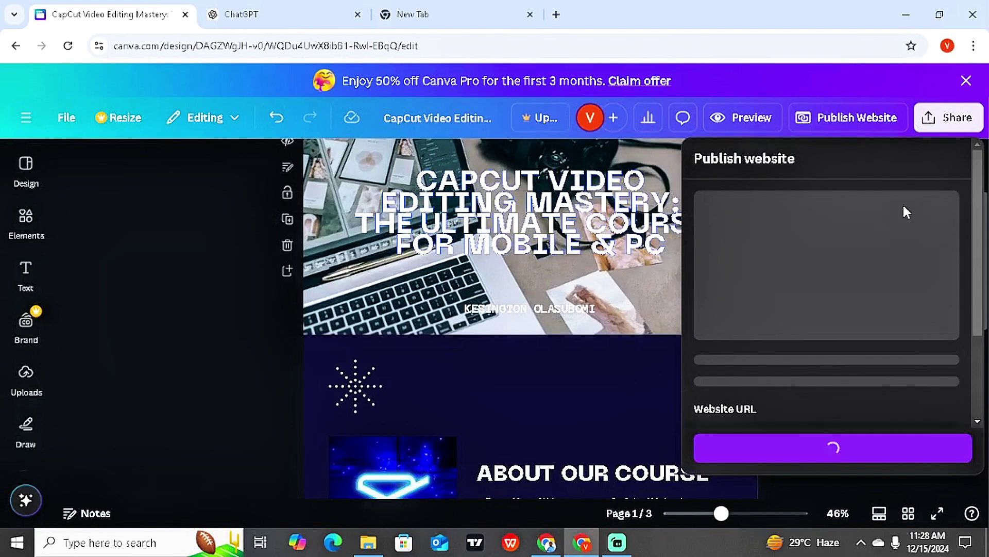
pyautogui.moveTo(979, 200); pyautogui.dragTo(984, 325)
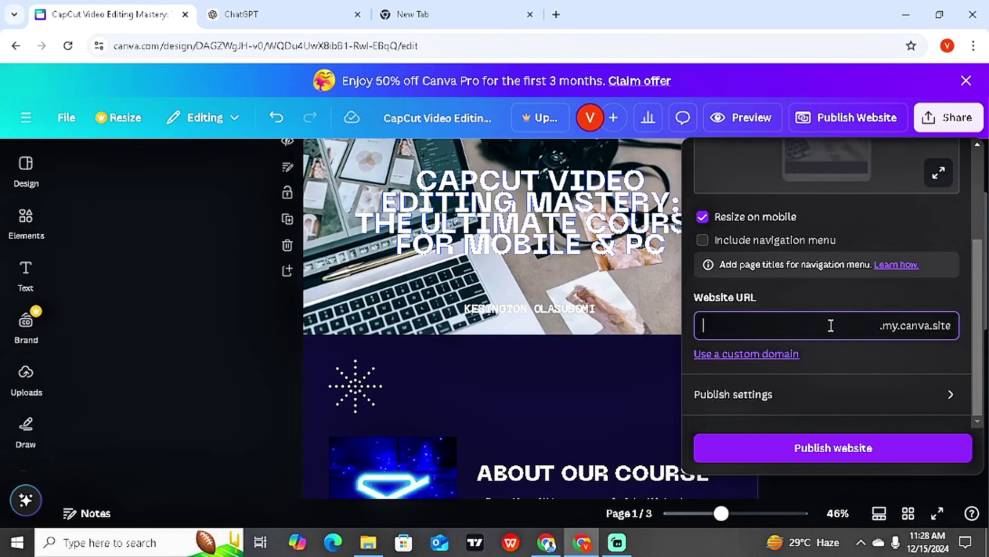
pyautogui.write('kidkes')
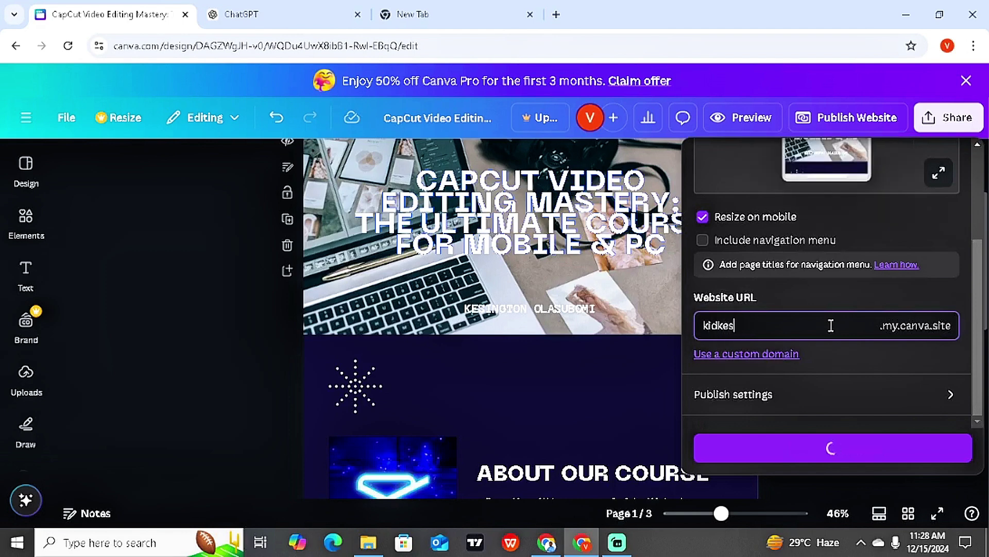
pyautogui.write('videopr')
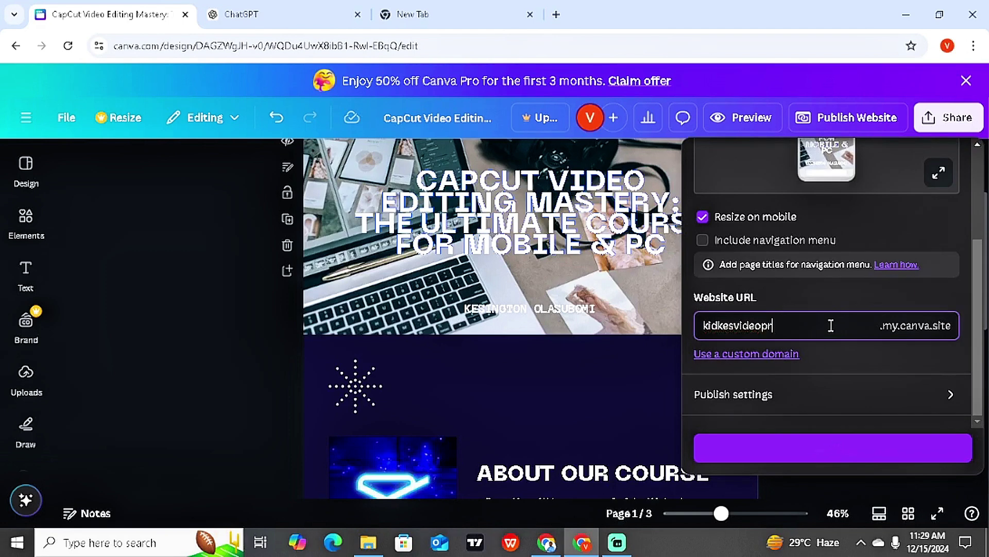
pyautogui.write('o')
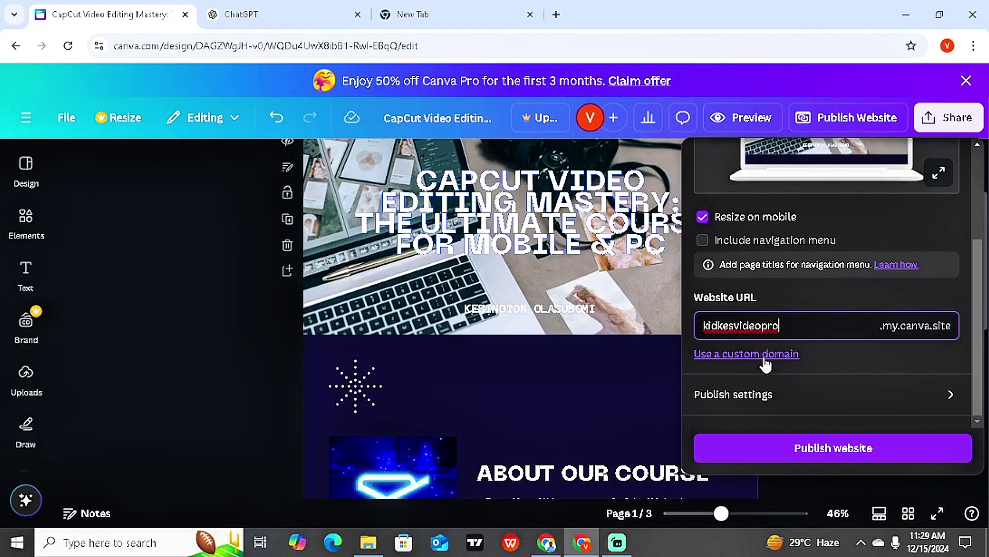
pyautogui.click(766, 361)
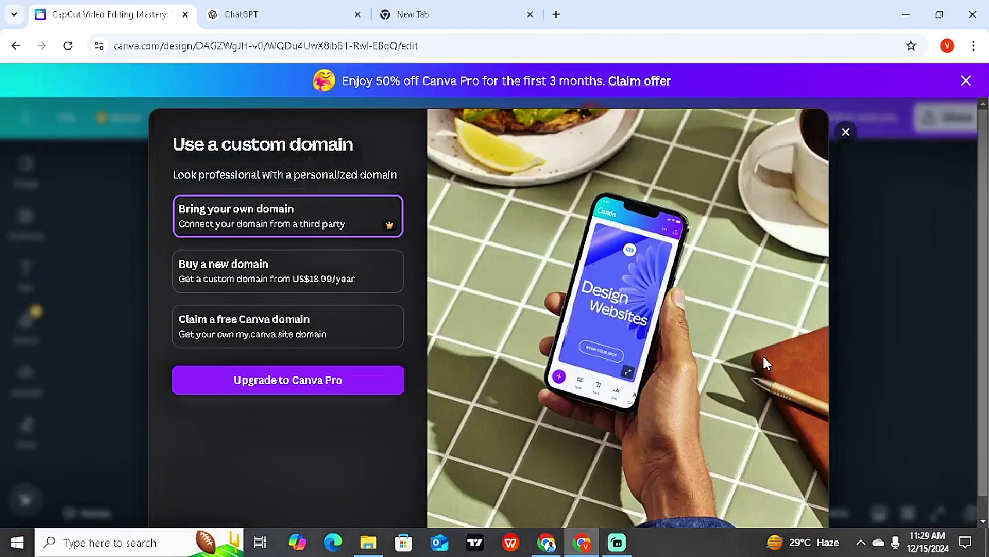
# Search for a new KidkesStore.com custom domain, review its prices, then close the dialog.
pyautogui.click(308, 280)
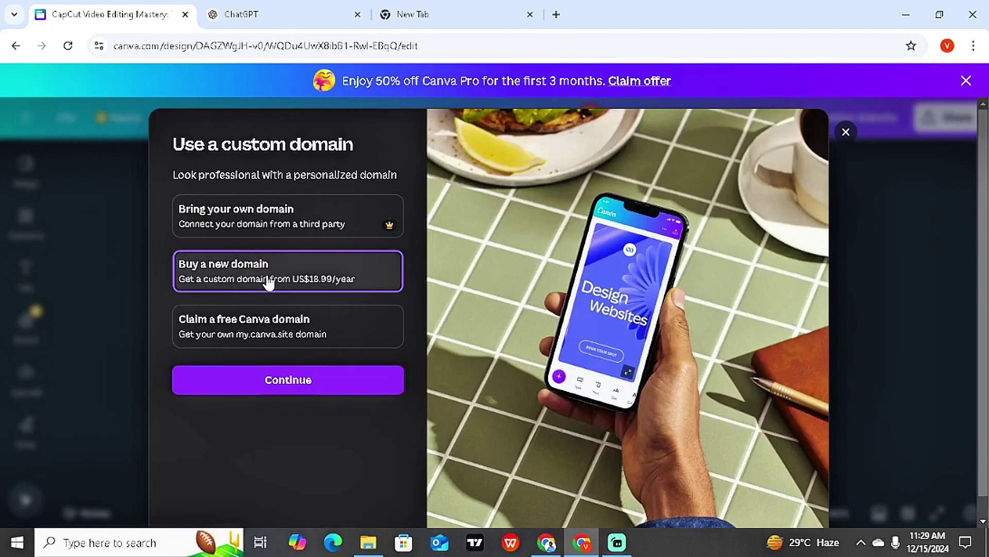
pyautogui.click(321, 382)
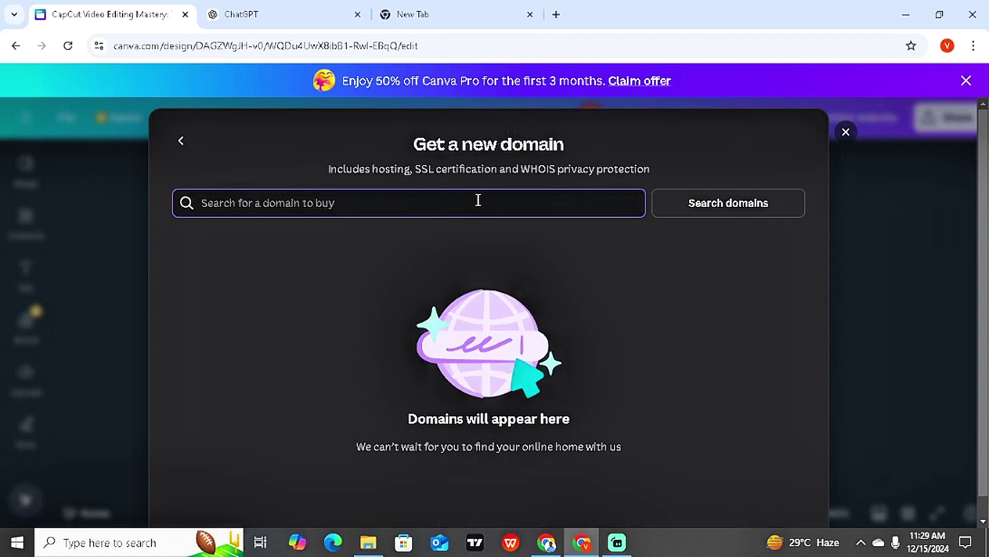
pyautogui.write('KidkesStore.com')
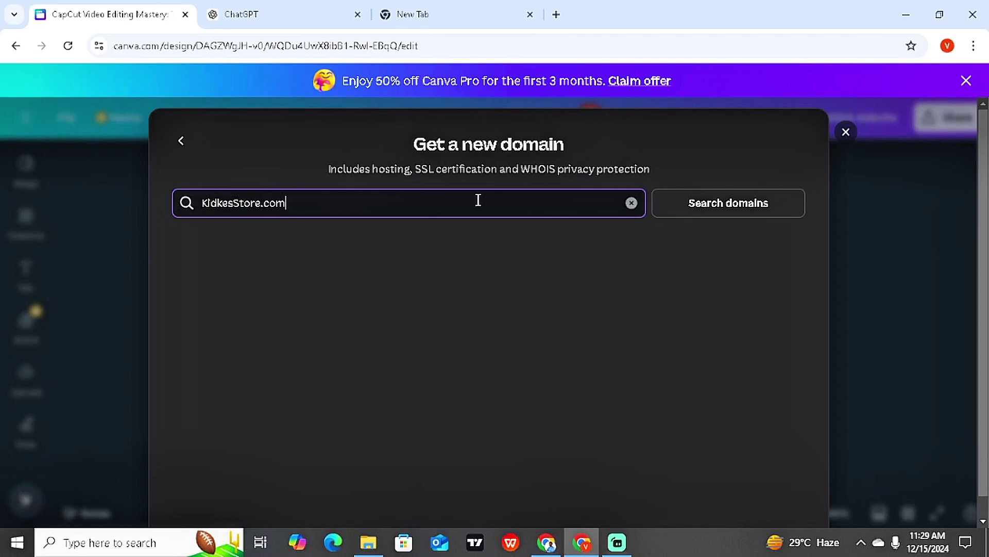
pyautogui.click(708, 205)
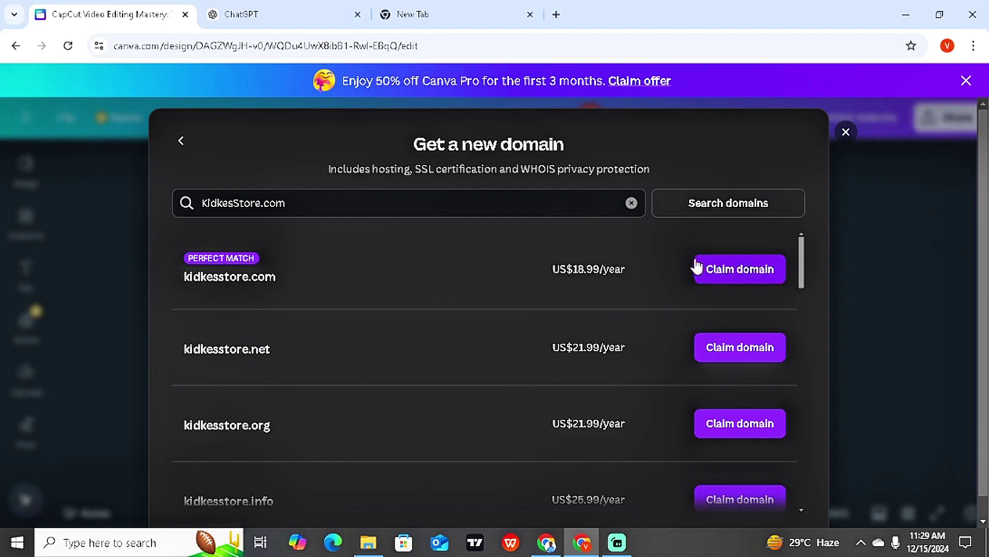
pyautogui.click(847, 132)
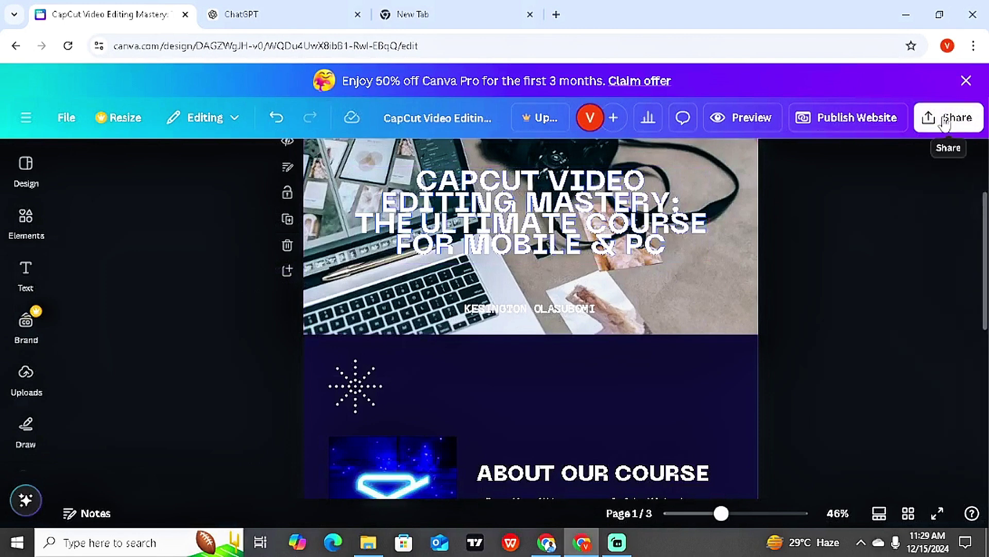
# Enter kidkesstore as the free .my.canva.site website address and bring up Publish settings.
pyautogui.click(880, 117)
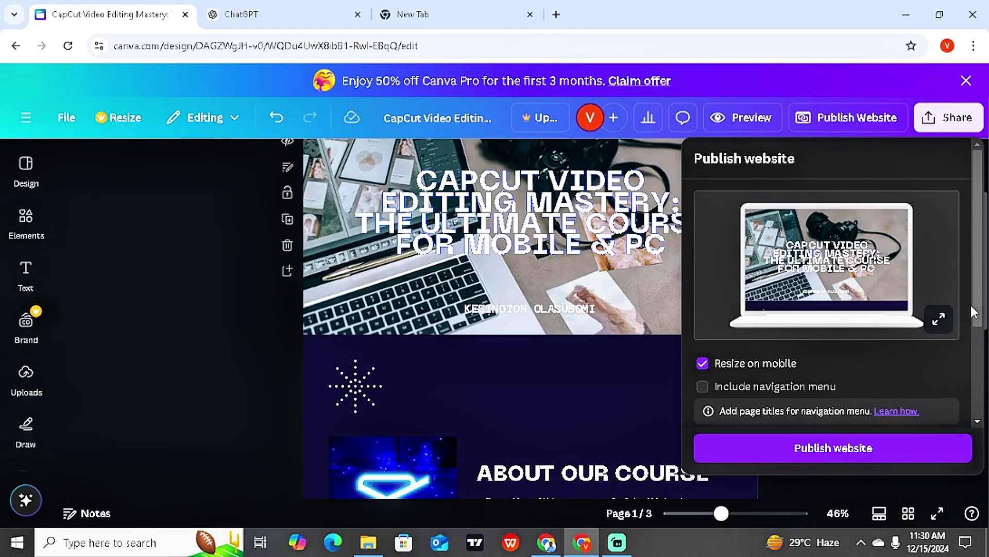
pyautogui.moveTo(977, 309); pyautogui.dragTo(978, 399)
pyautogui.click(839, 322)
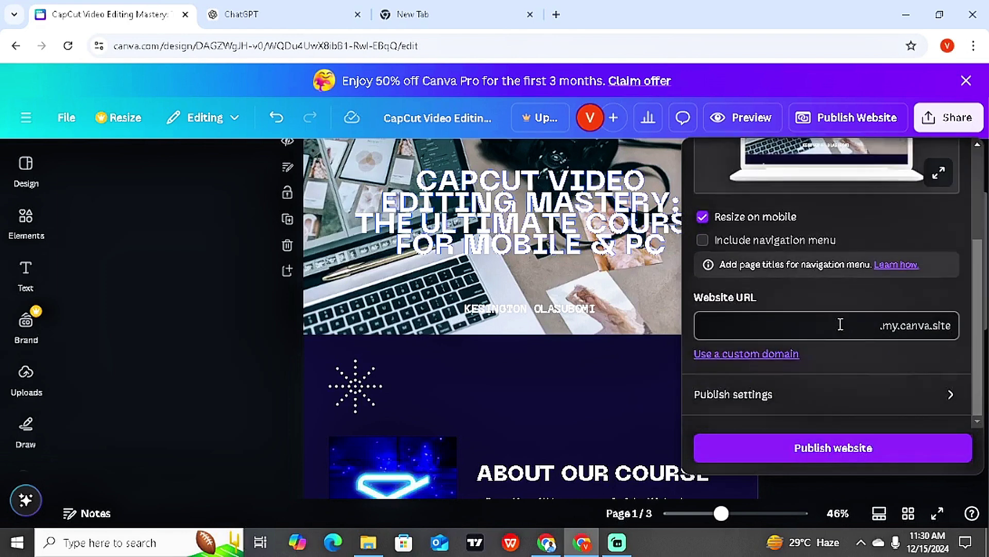
pyautogui.write('kidke')
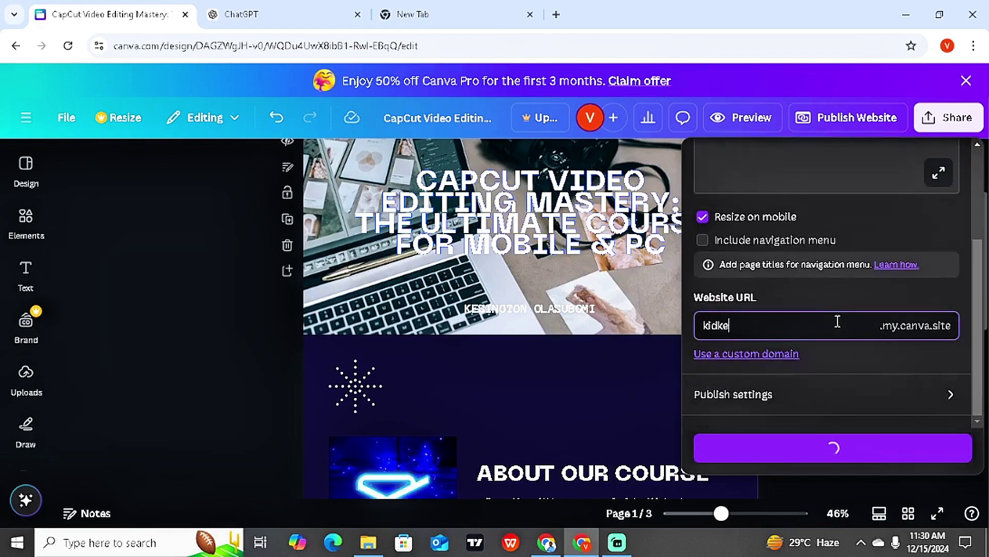
pyautogui.write('sstore')
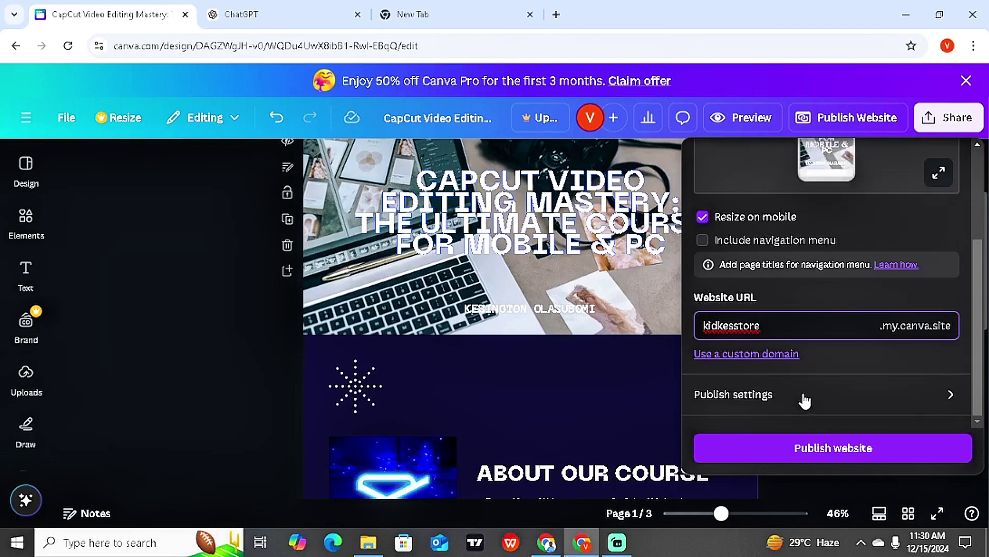
pyautogui.click(803, 401)
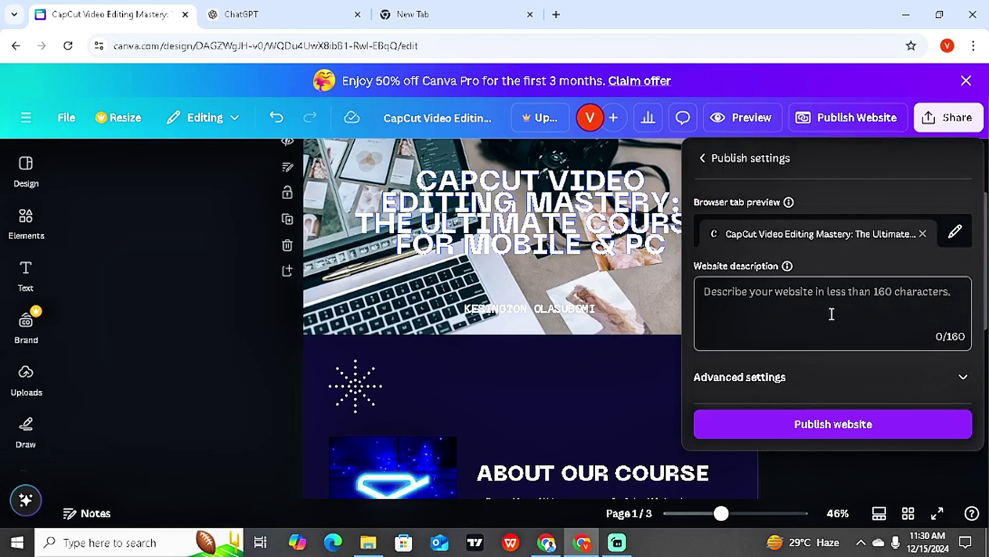
# Click into the website description, then publish the site live at kidkesstore.my.canva.site.
pyautogui.click(834, 305)
pyautogui.click(878, 430)
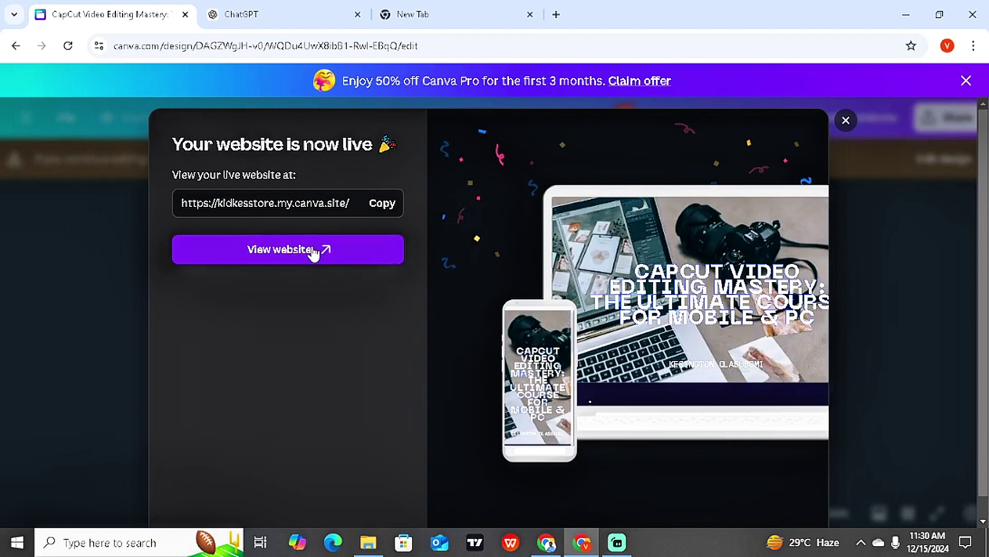
# Open the live course site and follow its BUY NOW button to the Selar CapCut Video Editing Mastery page.
pyautogui.click(312, 251)
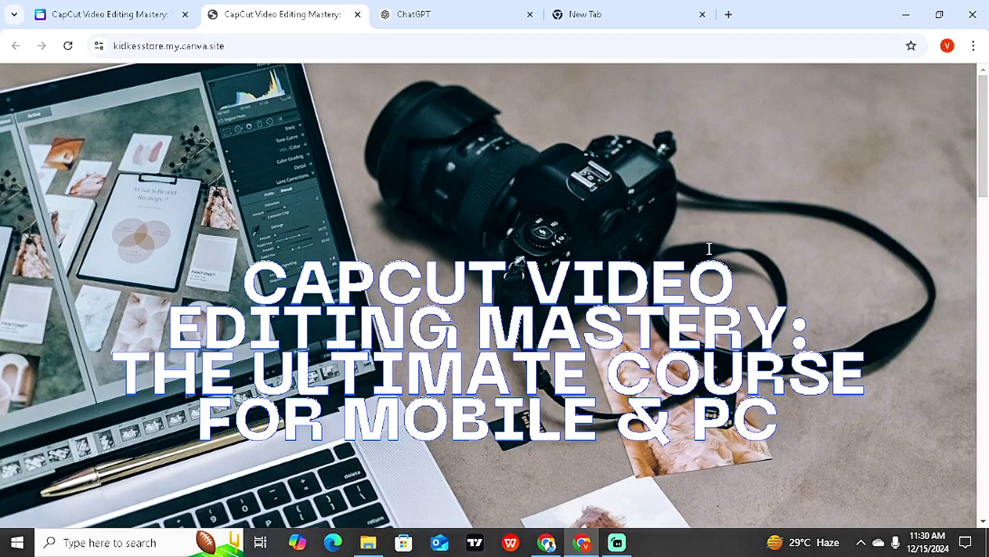
pyautogui.moveTo(986, 170); pyautogui.dragTo(985, 433)
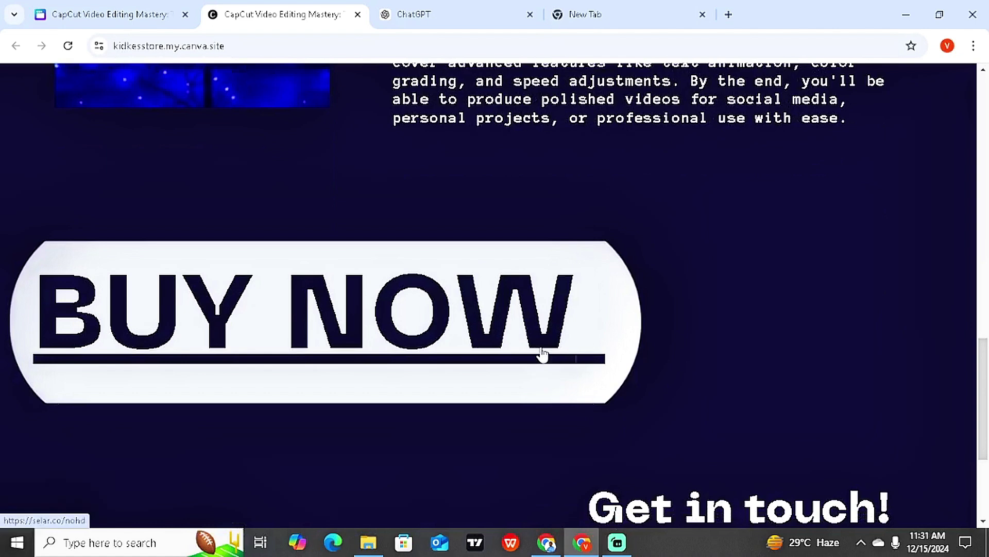
pyautogui.click(460, 328)
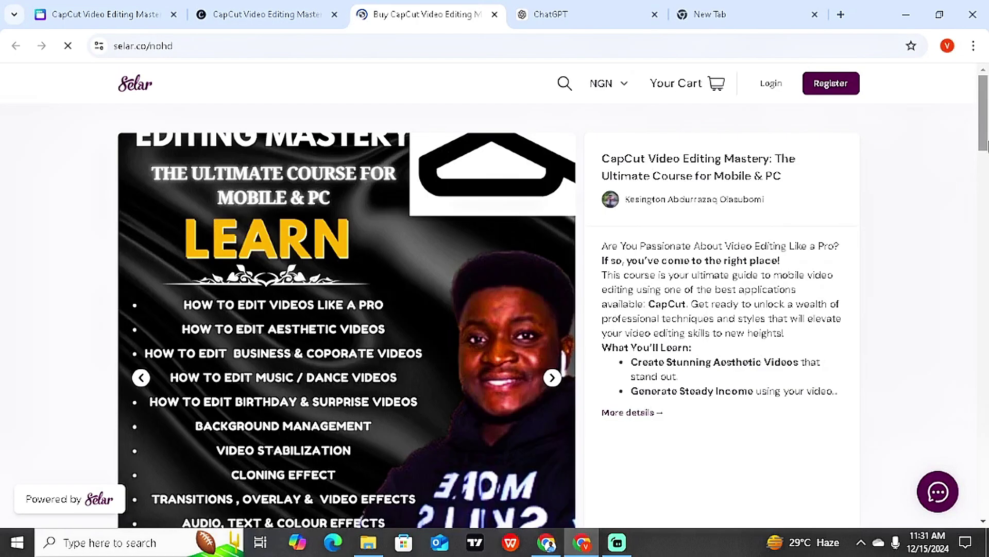
# Check the Selar course page, then return to the live site's Get in touch footer with the social icons.
pyautogui.moveTo(987, 134); pyautogui.dragTo(987, 204)
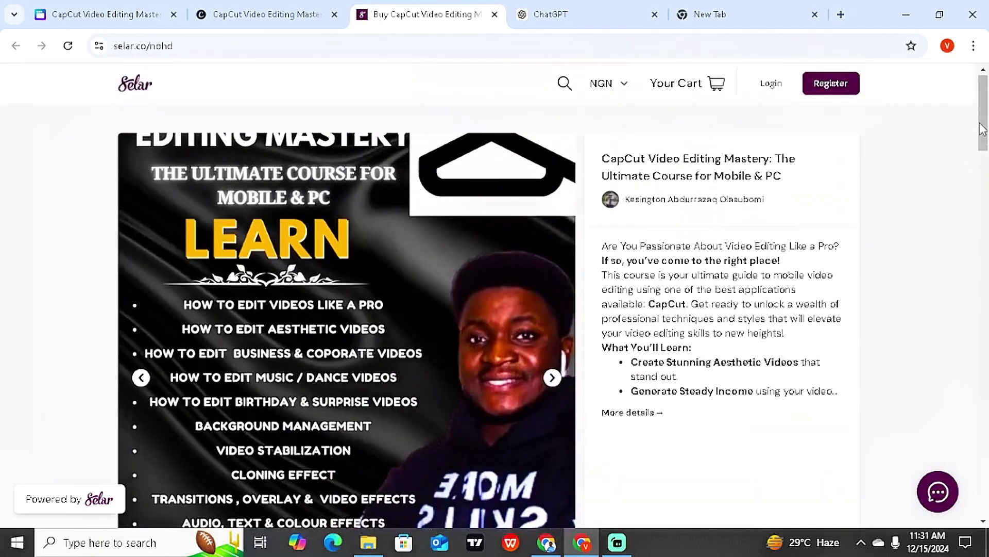
pyautogui.click(132, 12)
pyautogui.click(242, 7)
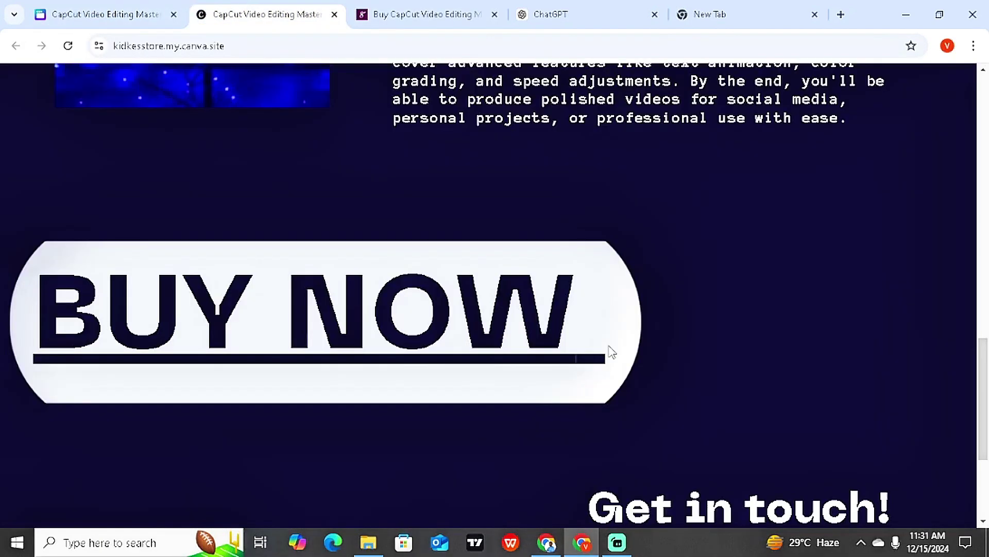
pyautogui.moveTo(984, 364); pyautogui.dragTo(985, 420)
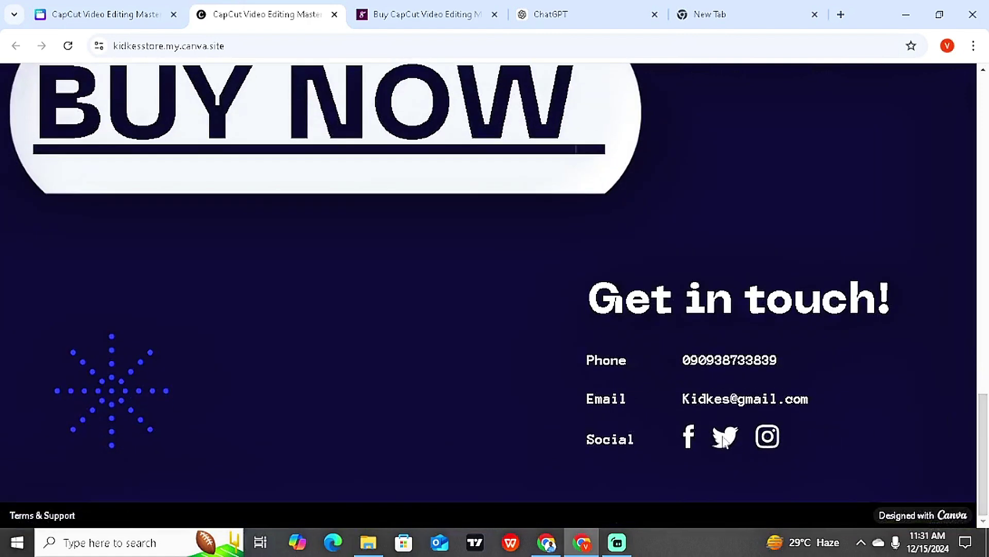
# Test the footer Instagram icon, then return to the site's top and select the kidkesstore.my.canva.site address.
pyautogui.click(770, 436)
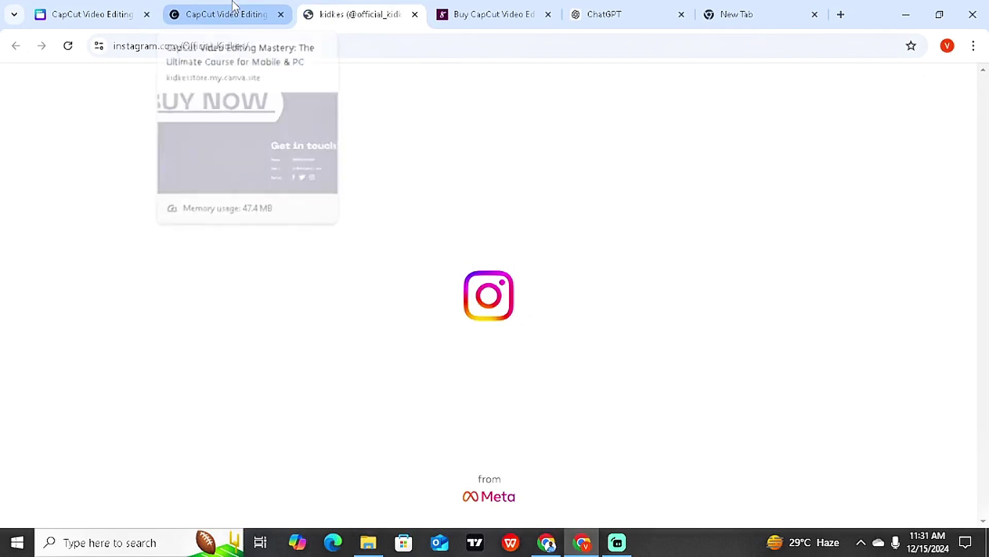
pyautogui.click(233, 14)
pyautogui.hotkey('ctrl', 'Tab')
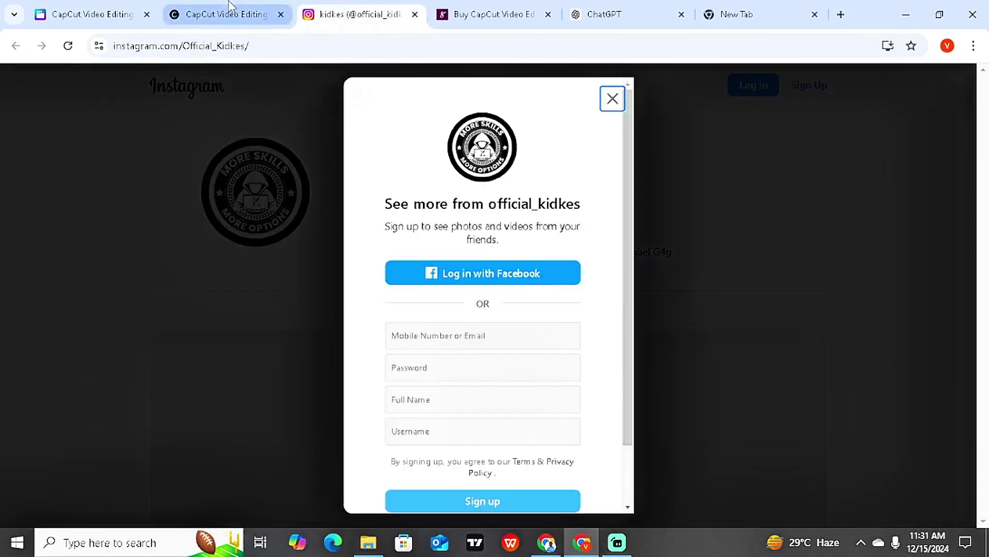
pyautogui.click(232, 7)
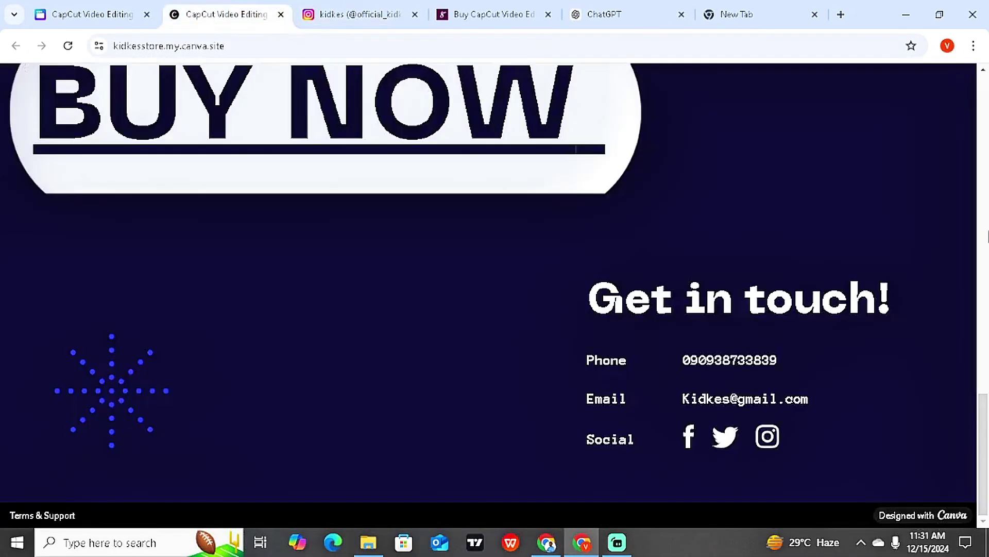
pyautogui.moveTo(983, 437); pyautogui.dragTo(985, 117)
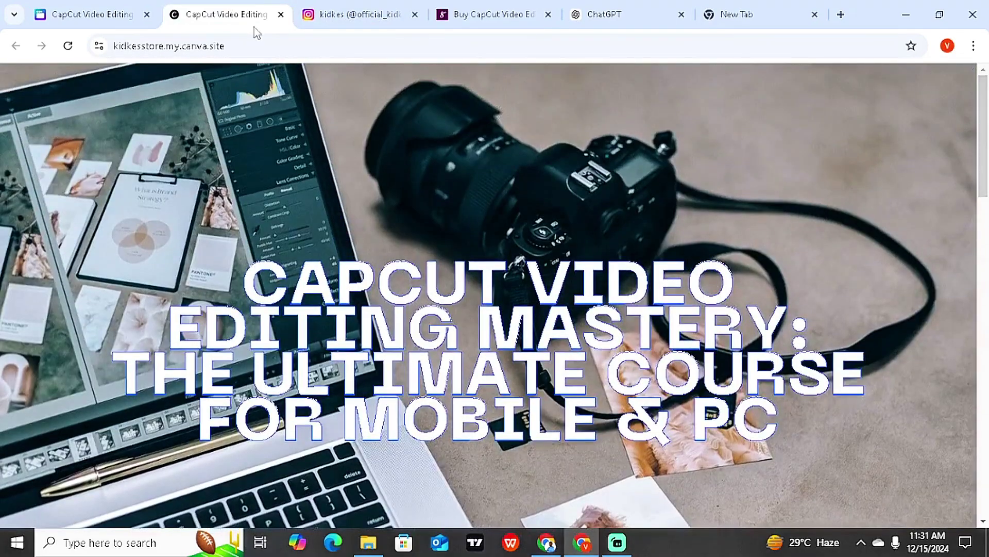
pyautogui.moveTo(240, 45); pyautogui.dragTo(117, 47)
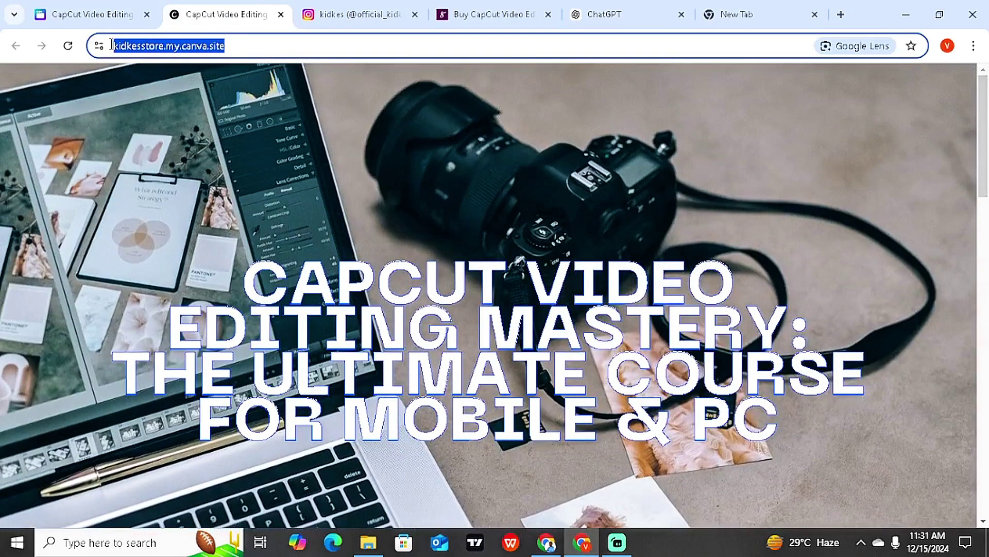